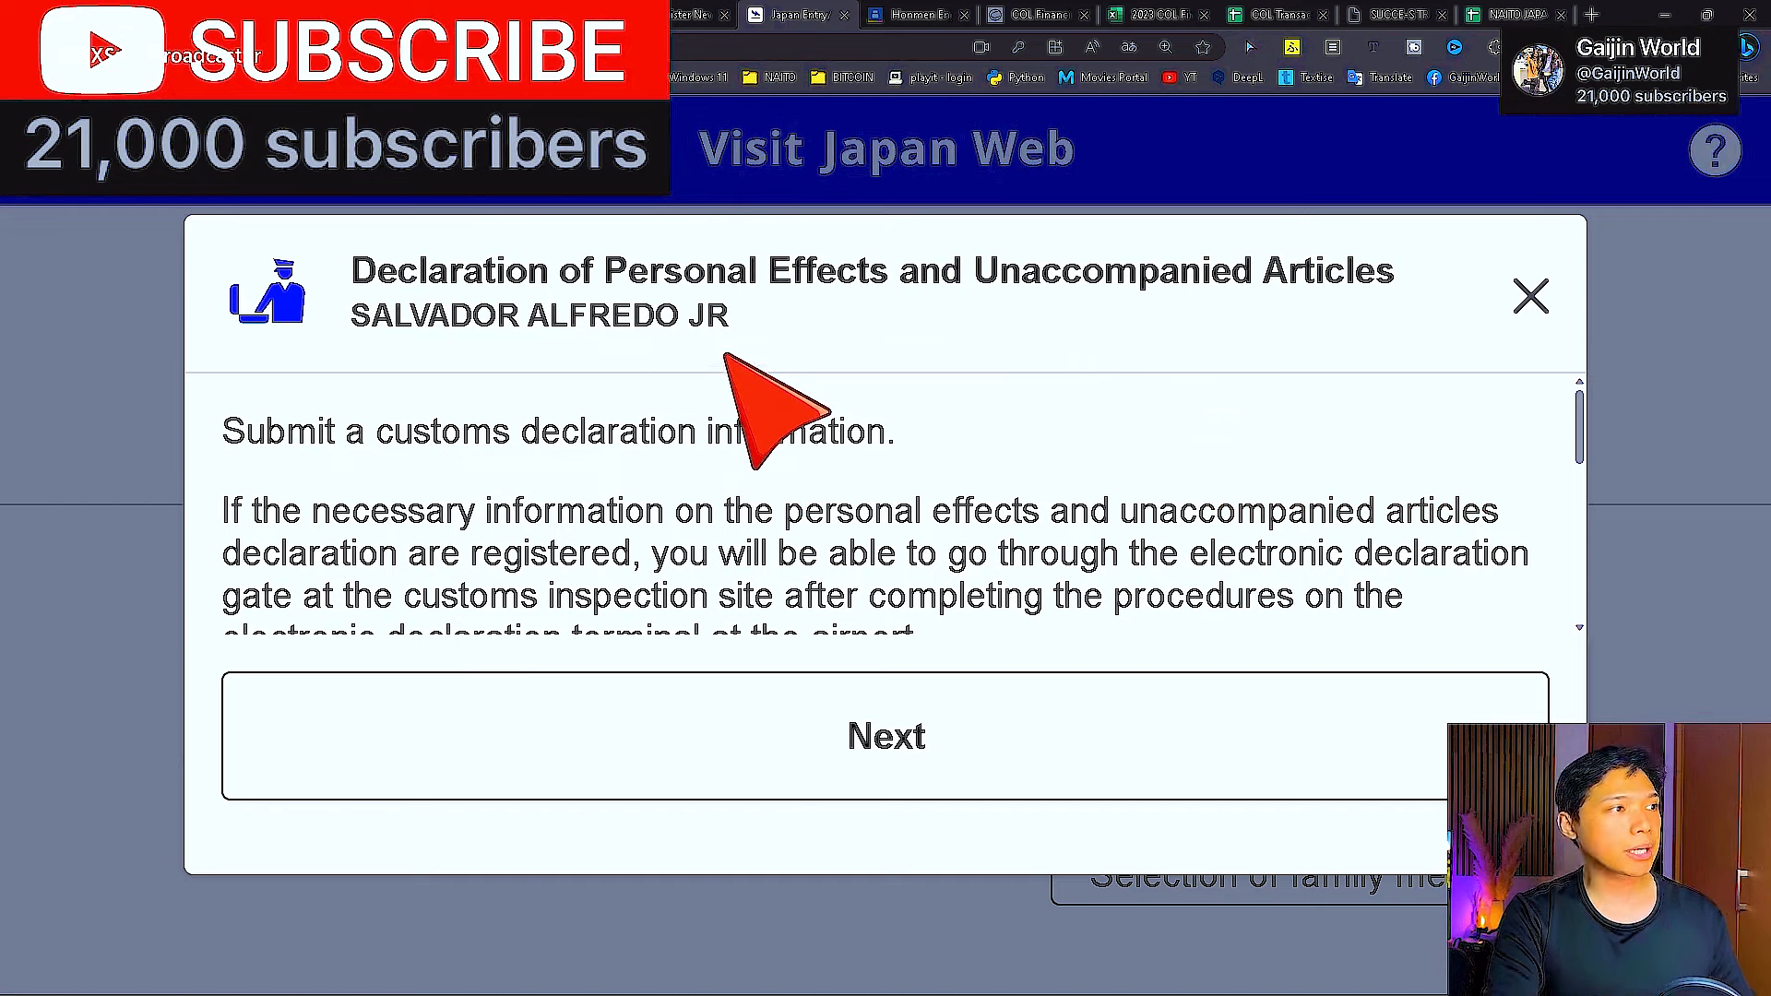
- Read the customs declaration introduction and open the examples of electronic declaration procedures at customs
{"action": "scroll", "coordinate": [923, 440], "scroll_direction": "down", "scroll_amount": 1}
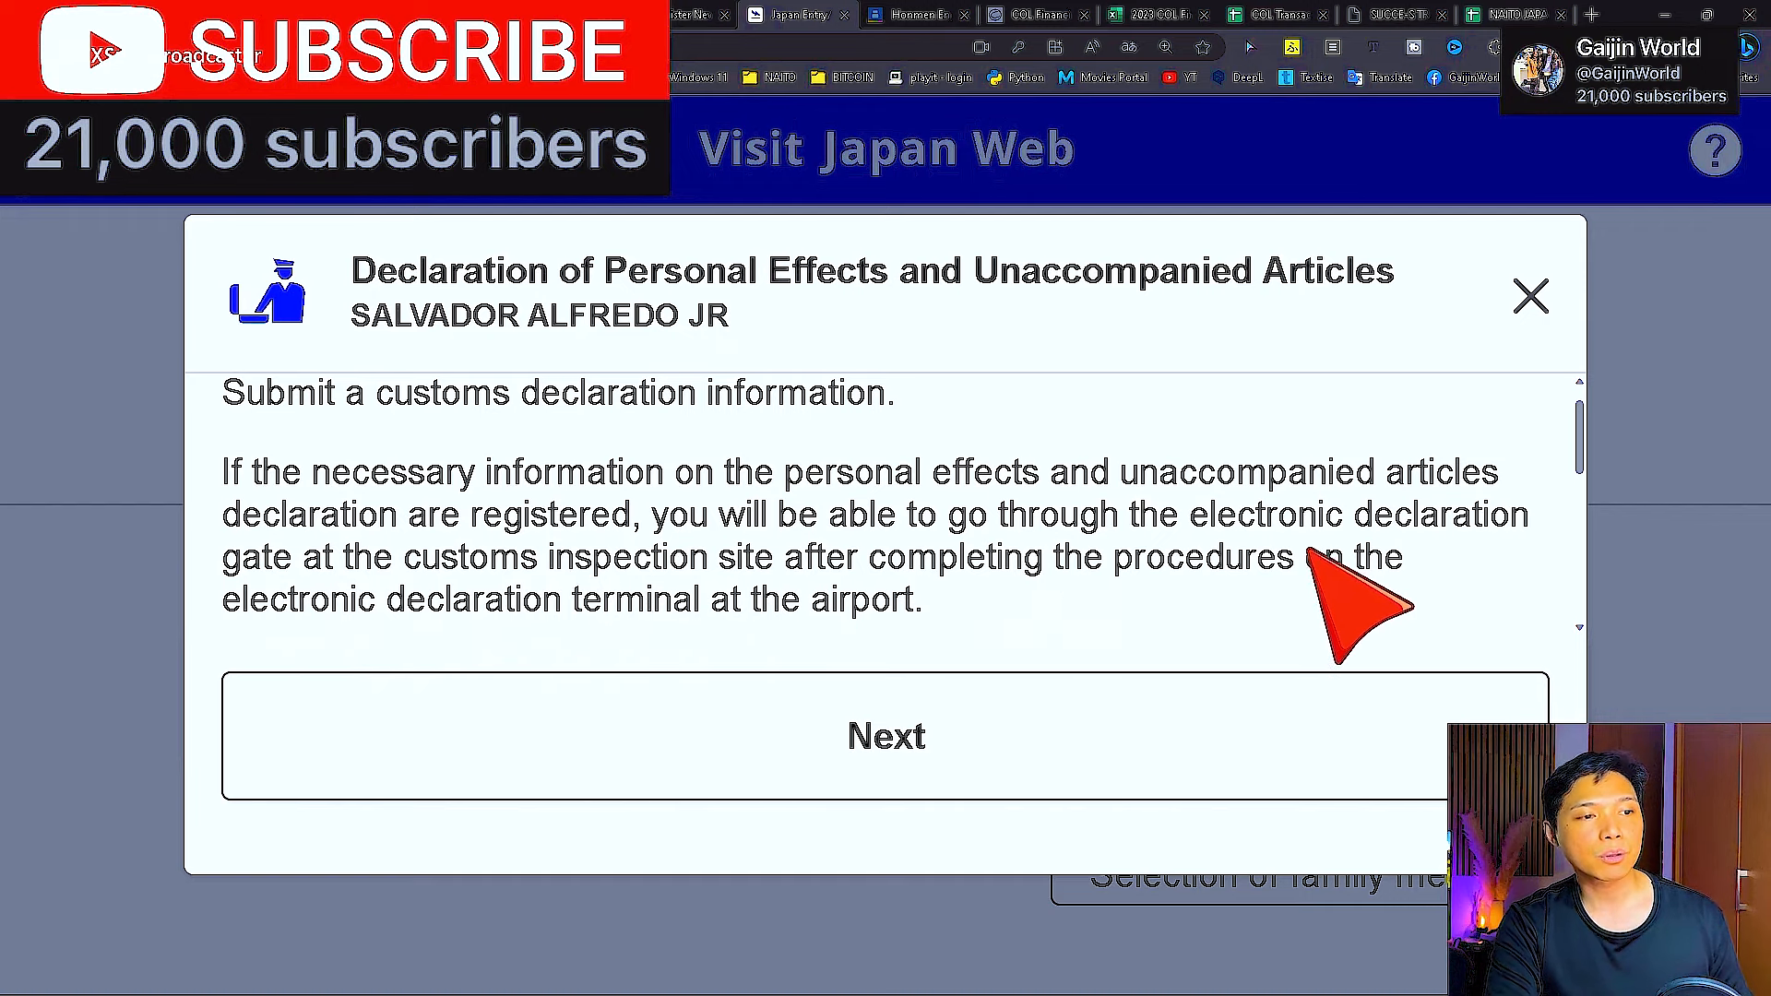
{"action": "scroll", "coordinate": [326, 574], "scroll_direction": "down", "scroll_amount": 1}
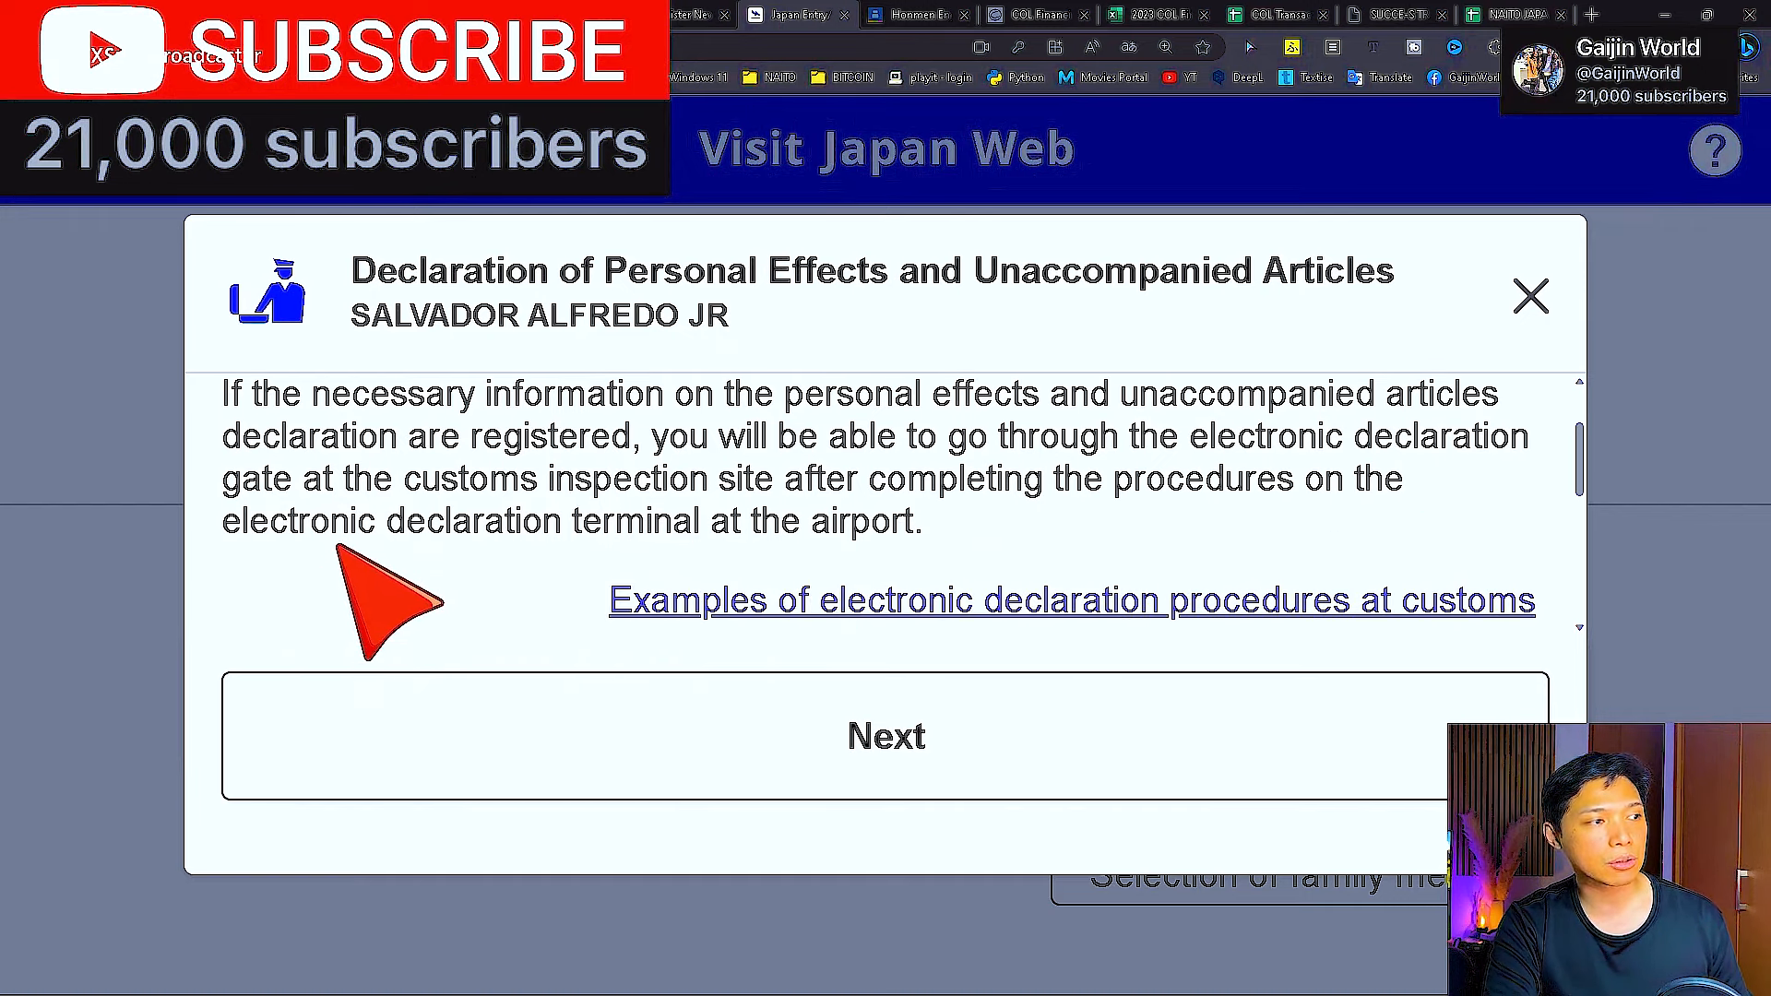
{"action": "scroll", "coordinate": [465, 515], "scroll_direction": "down", "scroll_amount": 1}
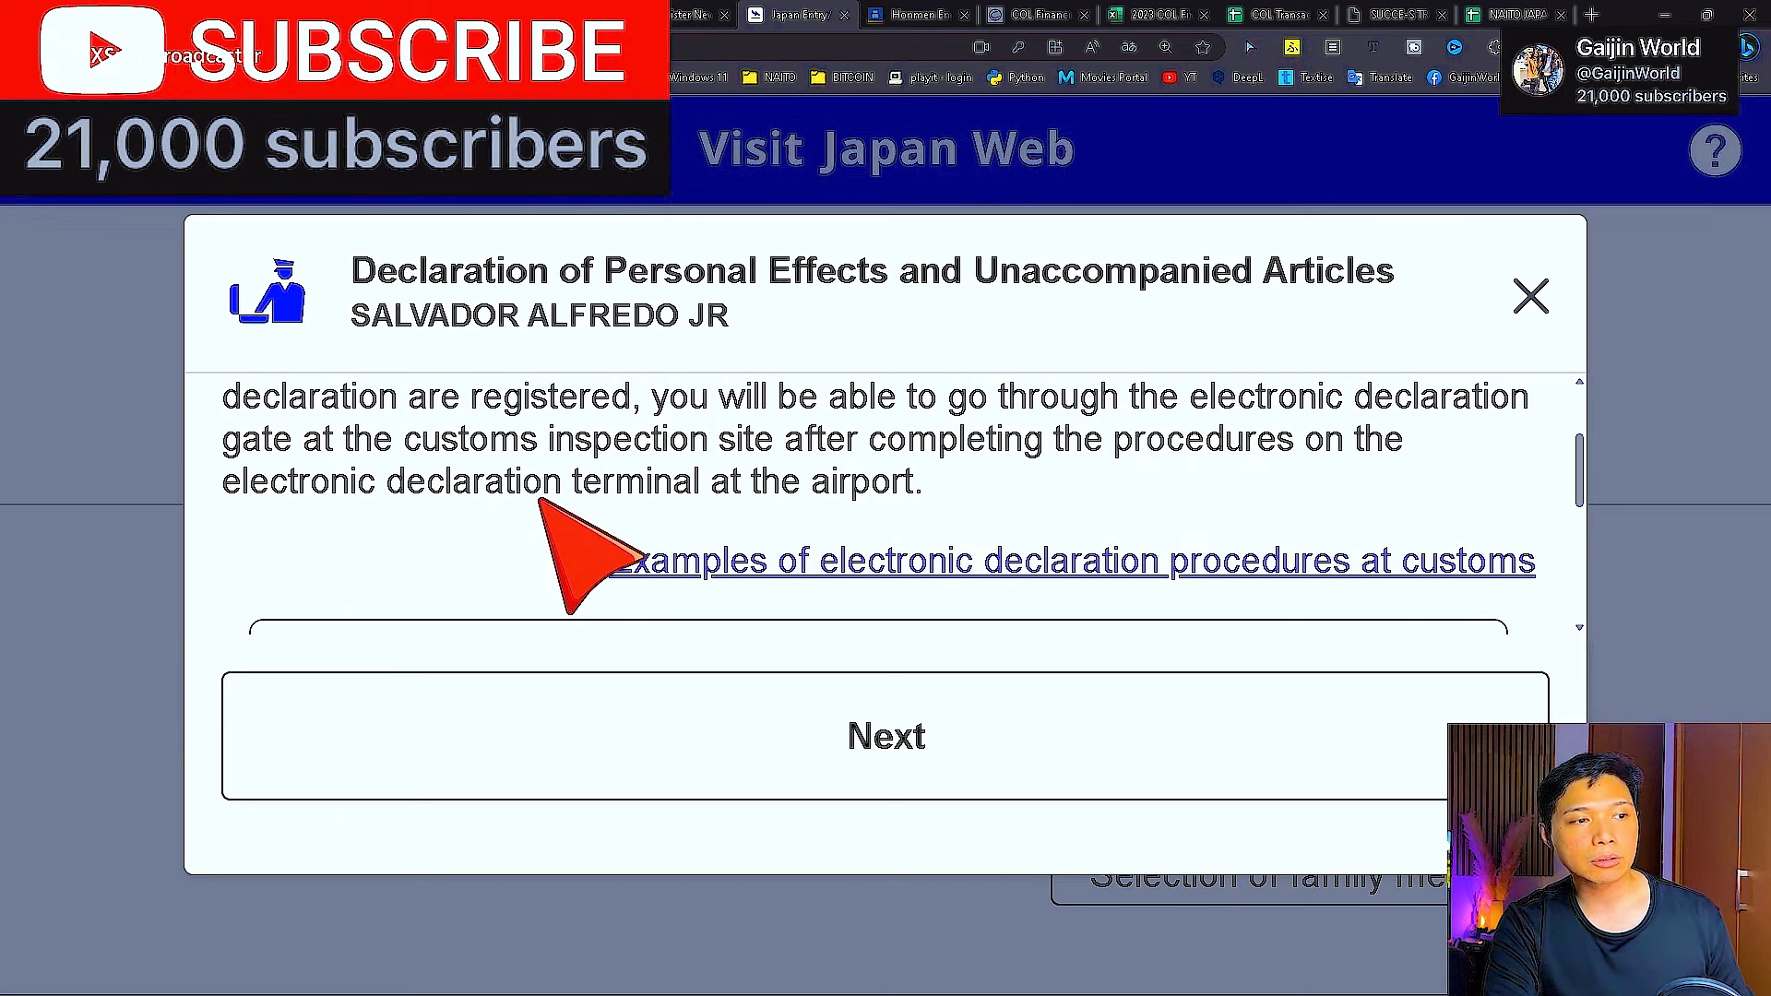
{"action": "scroll", "coordinate": [784, 521], "scroll_direction": "up", "scroll_amount": 1}
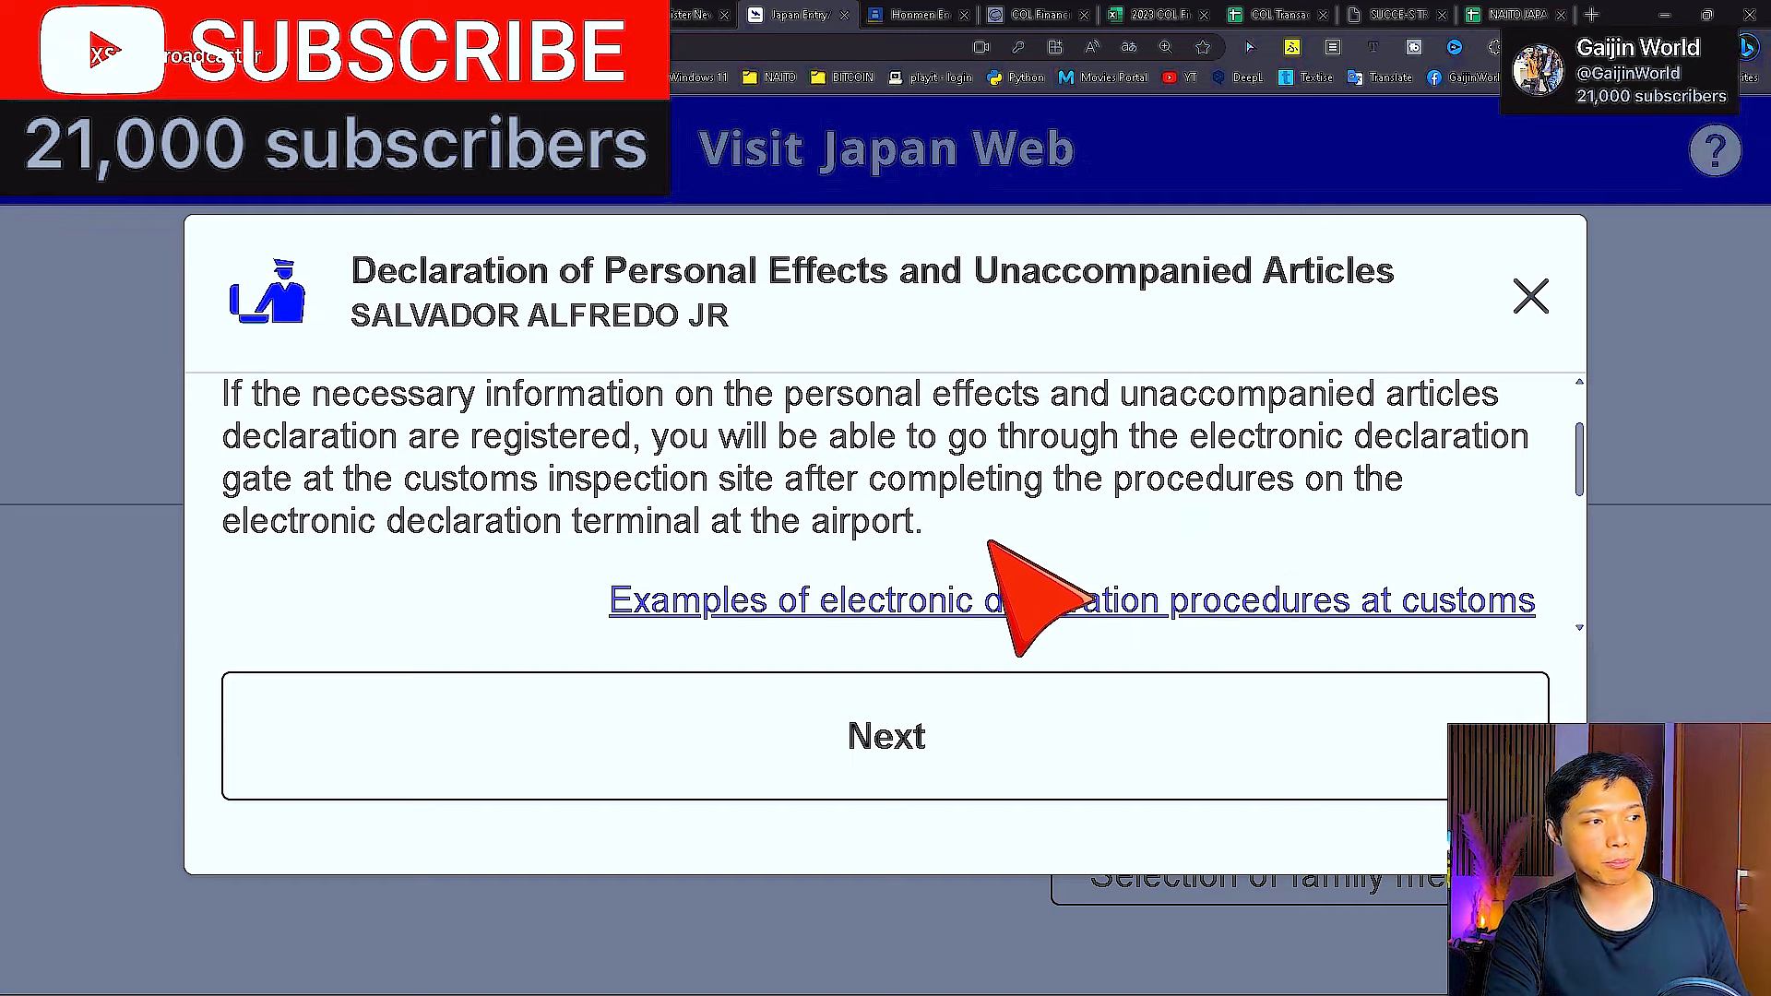
{"action": "left_click", "coordinate": [1010, 595]}
- Read the guide's first section on which items to scan at the electronic declaration terminal, including its notes
{"action": "scroll", "coordinate": [1008, 474], "scroll_direction": "down", "scroll_amount": 5}
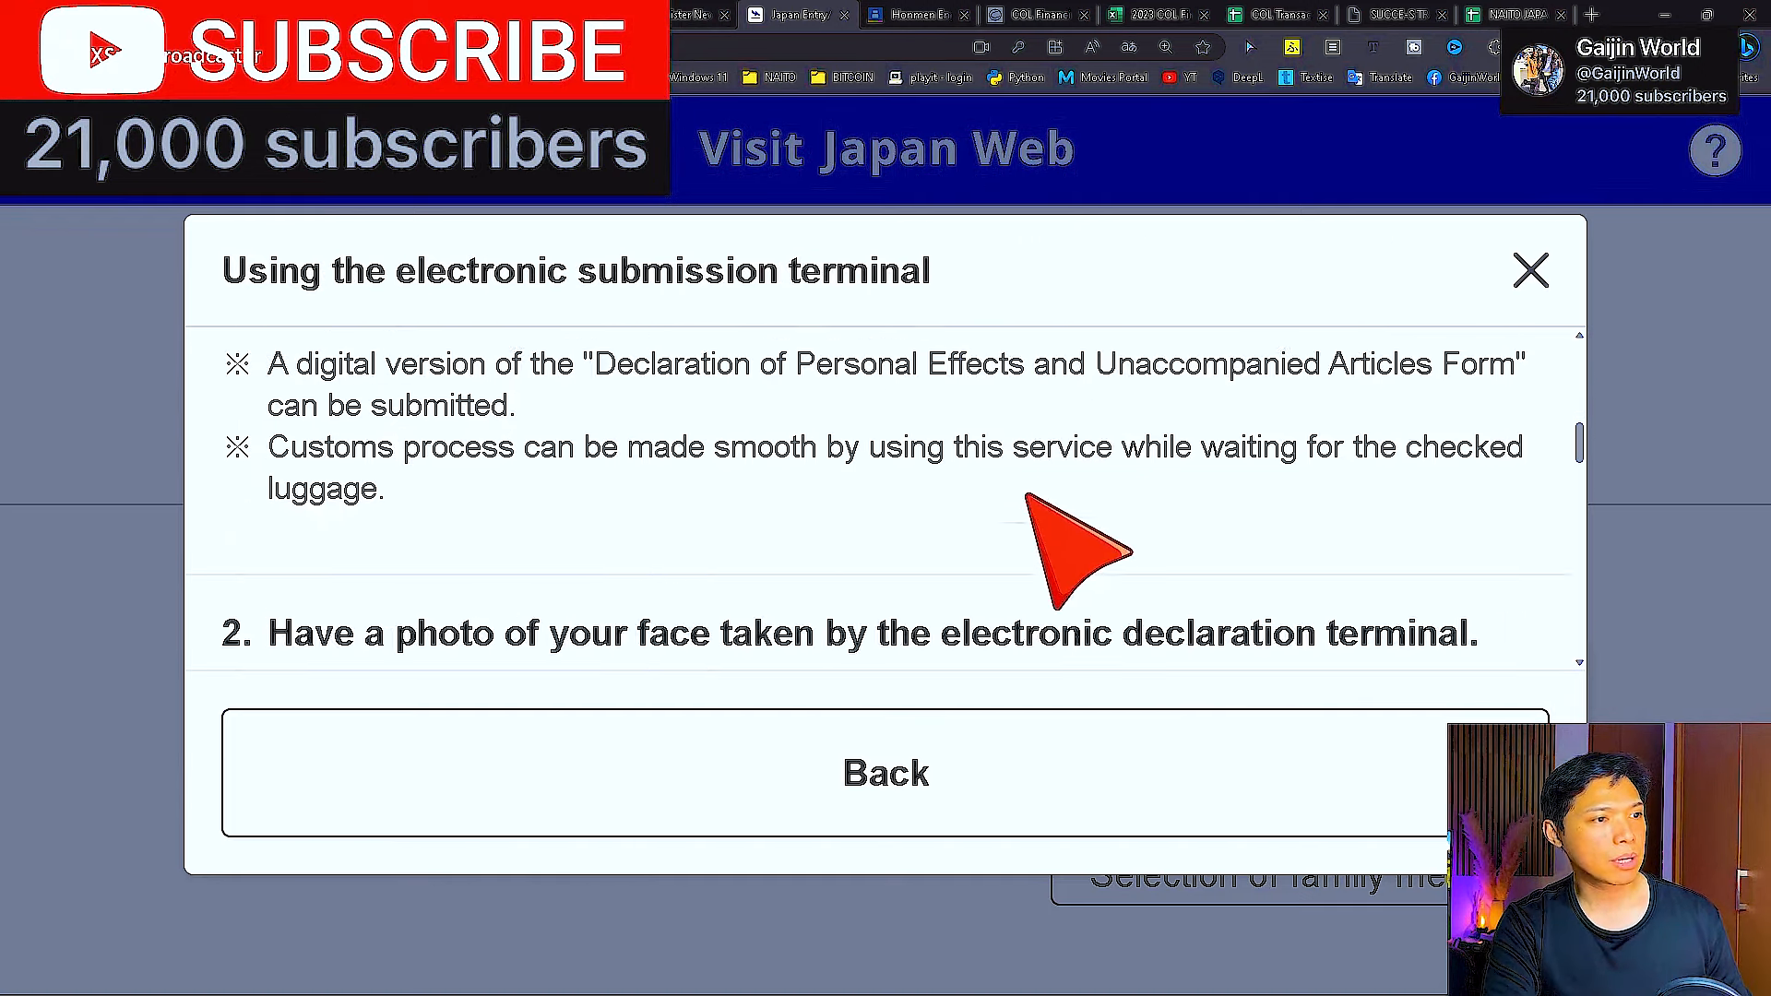
{"action": "scroll", "coordinate": [1060, 514], "scroll_direction": "up", "scroll_amount": 8}
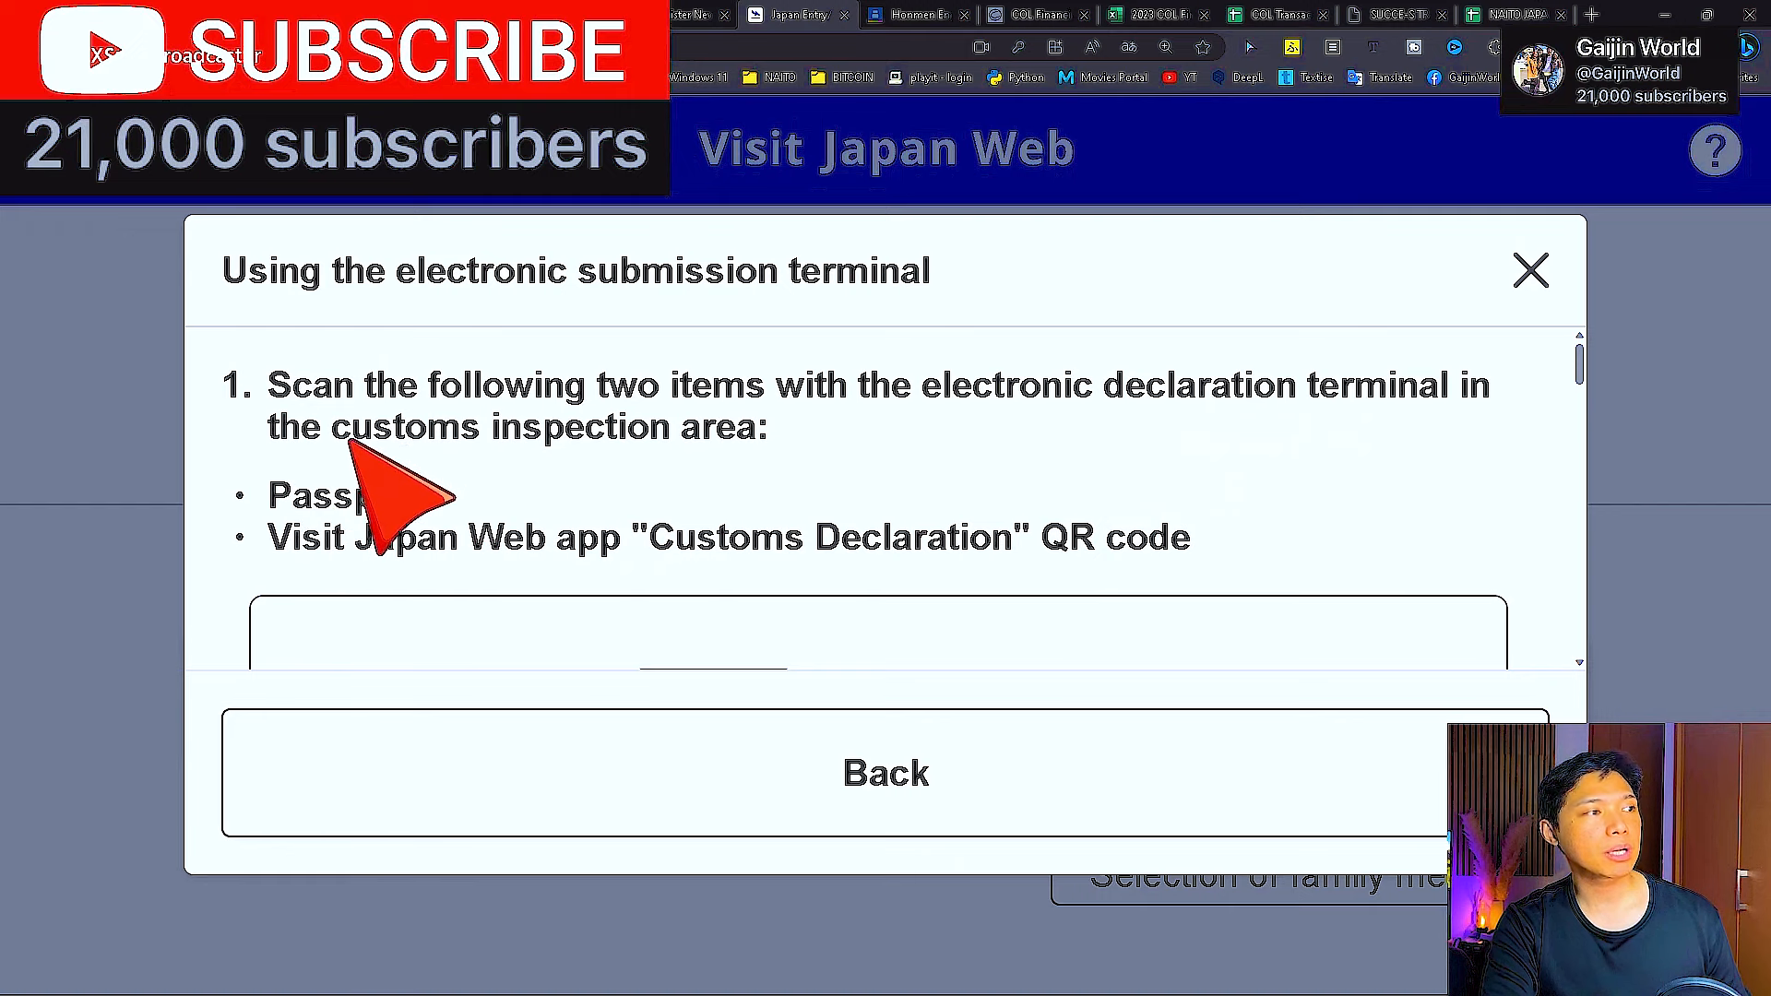
{"action": "scroll", "coordinate": [542, 443], "scroll_direction": "down", "scroll_amount": 1}
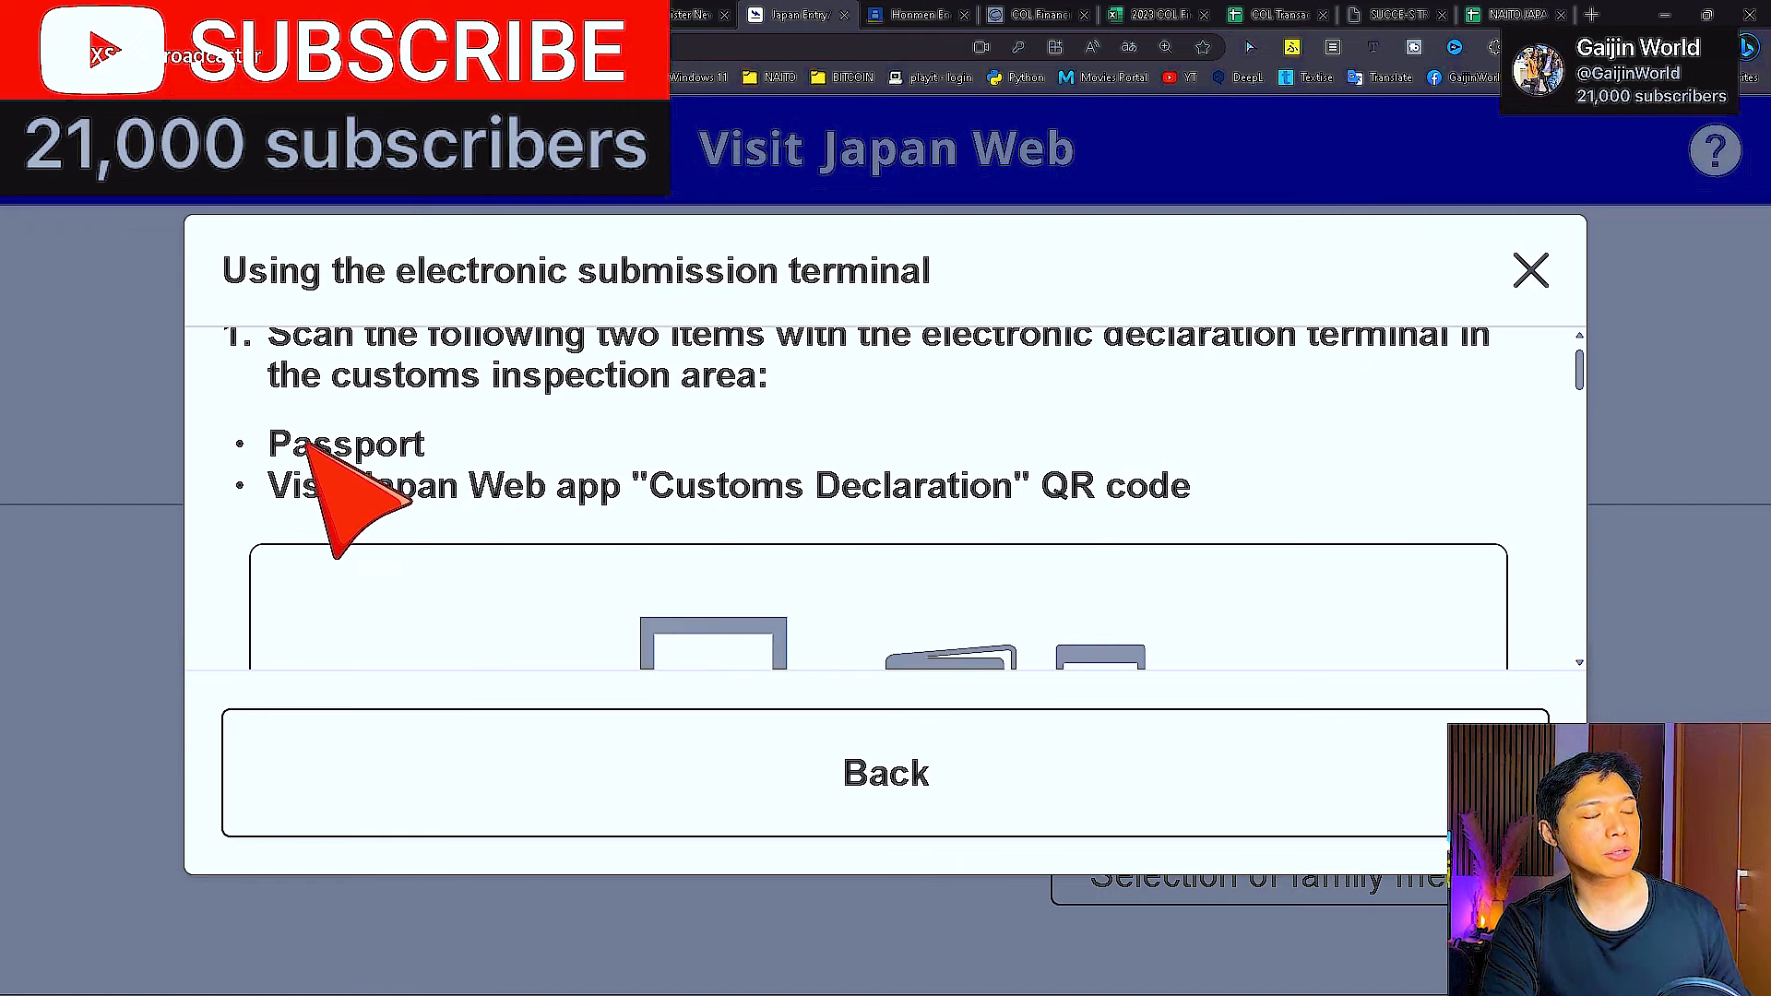
{"action": "scroll", "coordinate": [369, 526], "scroll_direction": "down", "scroll_amount": 1}
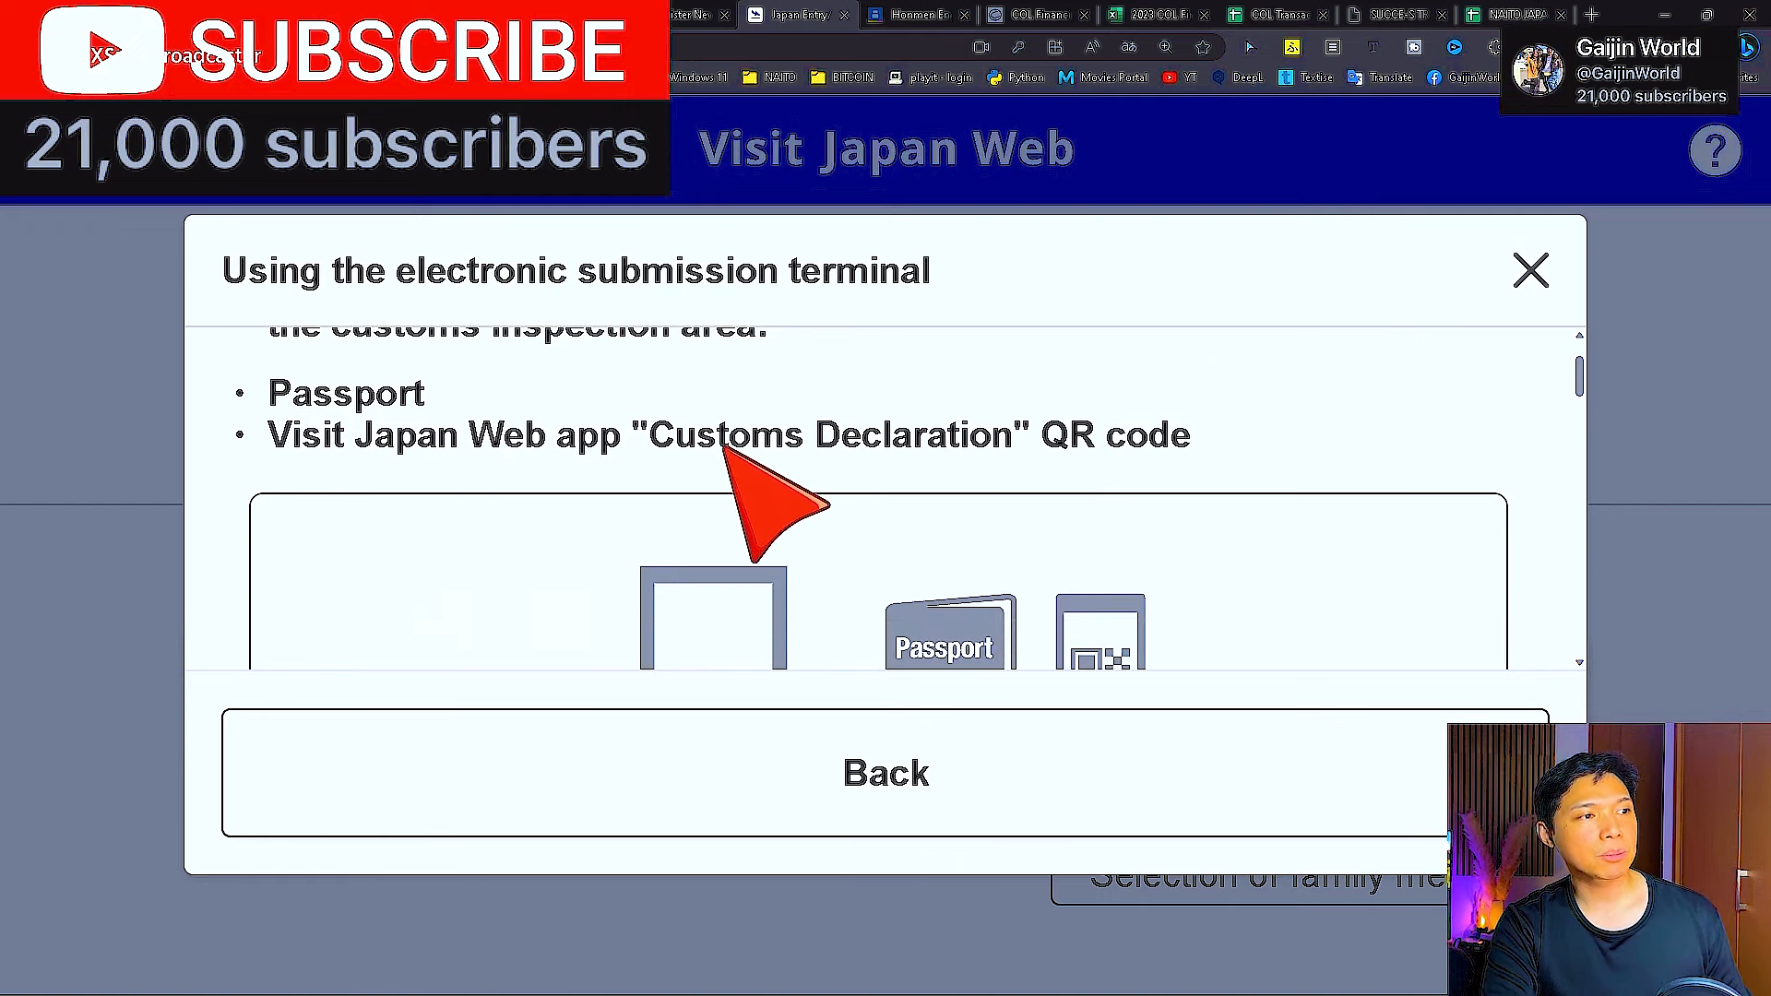
{"action": "scroll", "coordinate": [1138, 503], "scroll_direction": "down", "scroll_amount": 4}
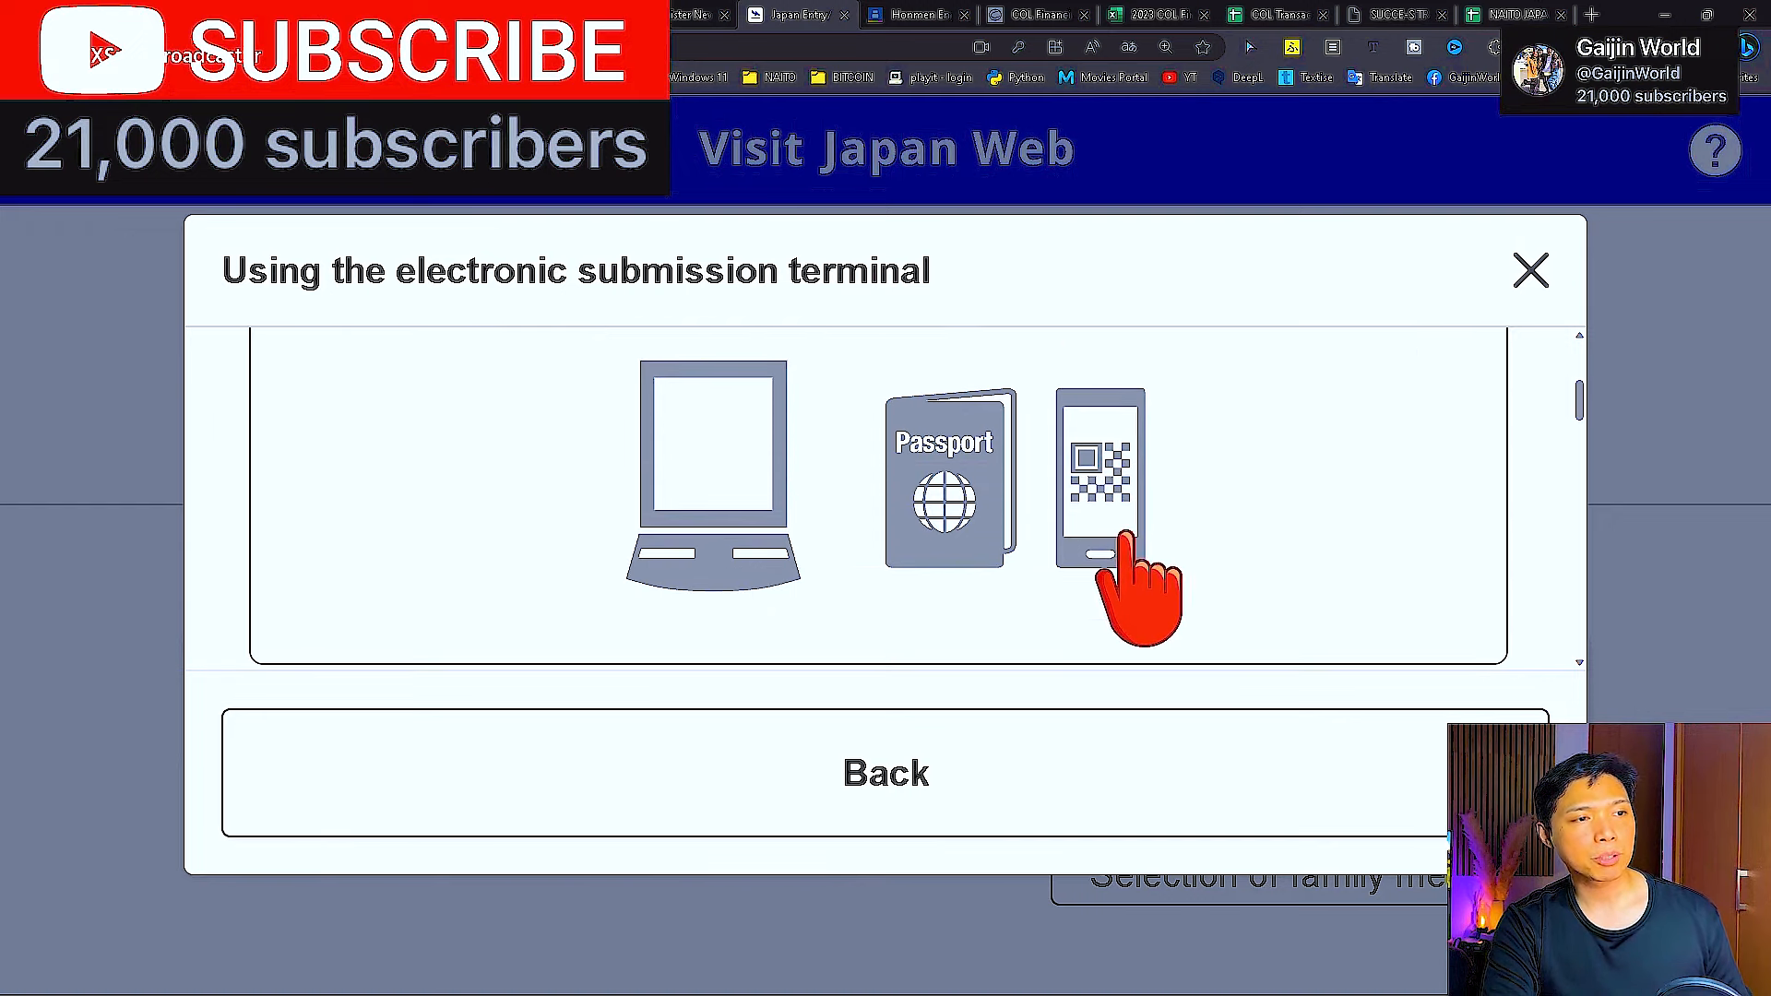
{"action": "scroll", "coordinate": [1166, 476], "scroll_direction": "down", "scroll_amount": 2}
{"action": "scroll", "coordinate": [1171, 489], "scroll_direction": "down", "scroll_amount": 2}
{"action": "scroll", "coordinate": [1186, 494], "scroll_direction": "down", "scroll_amount": 2}
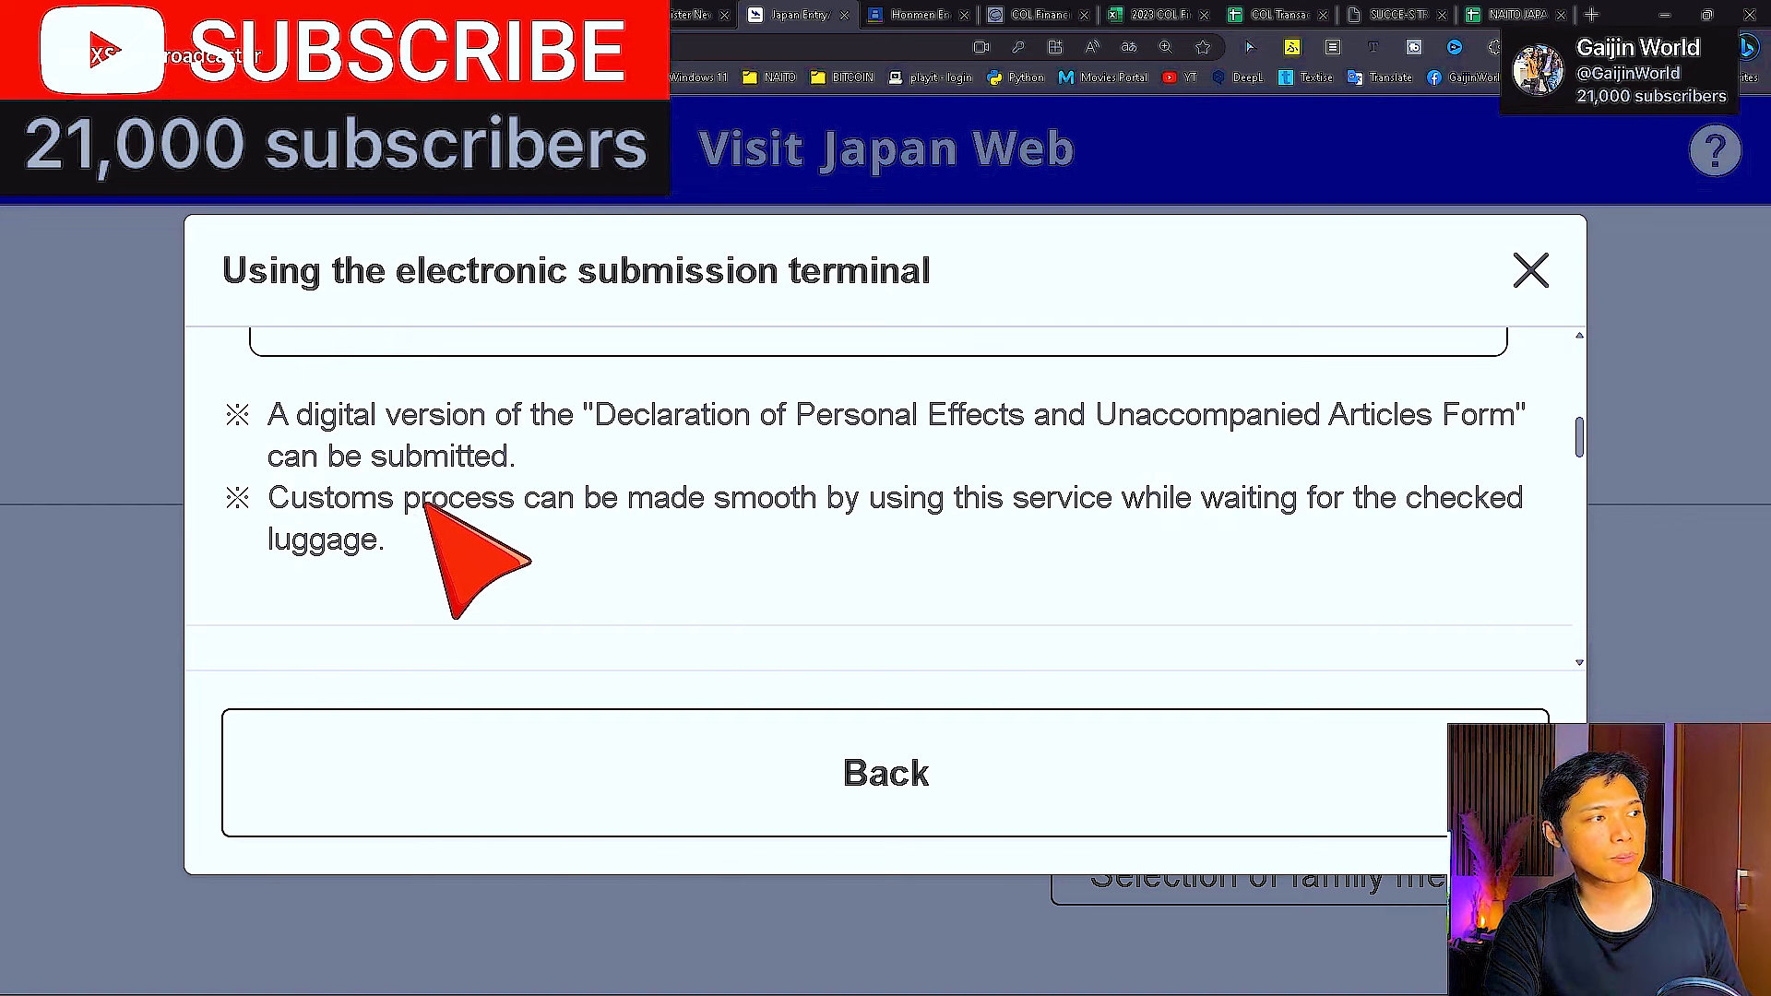
{"action": "scroll", "coordinate": [630, 506], "scroll_direction": "down", "scroll_amount": 1}
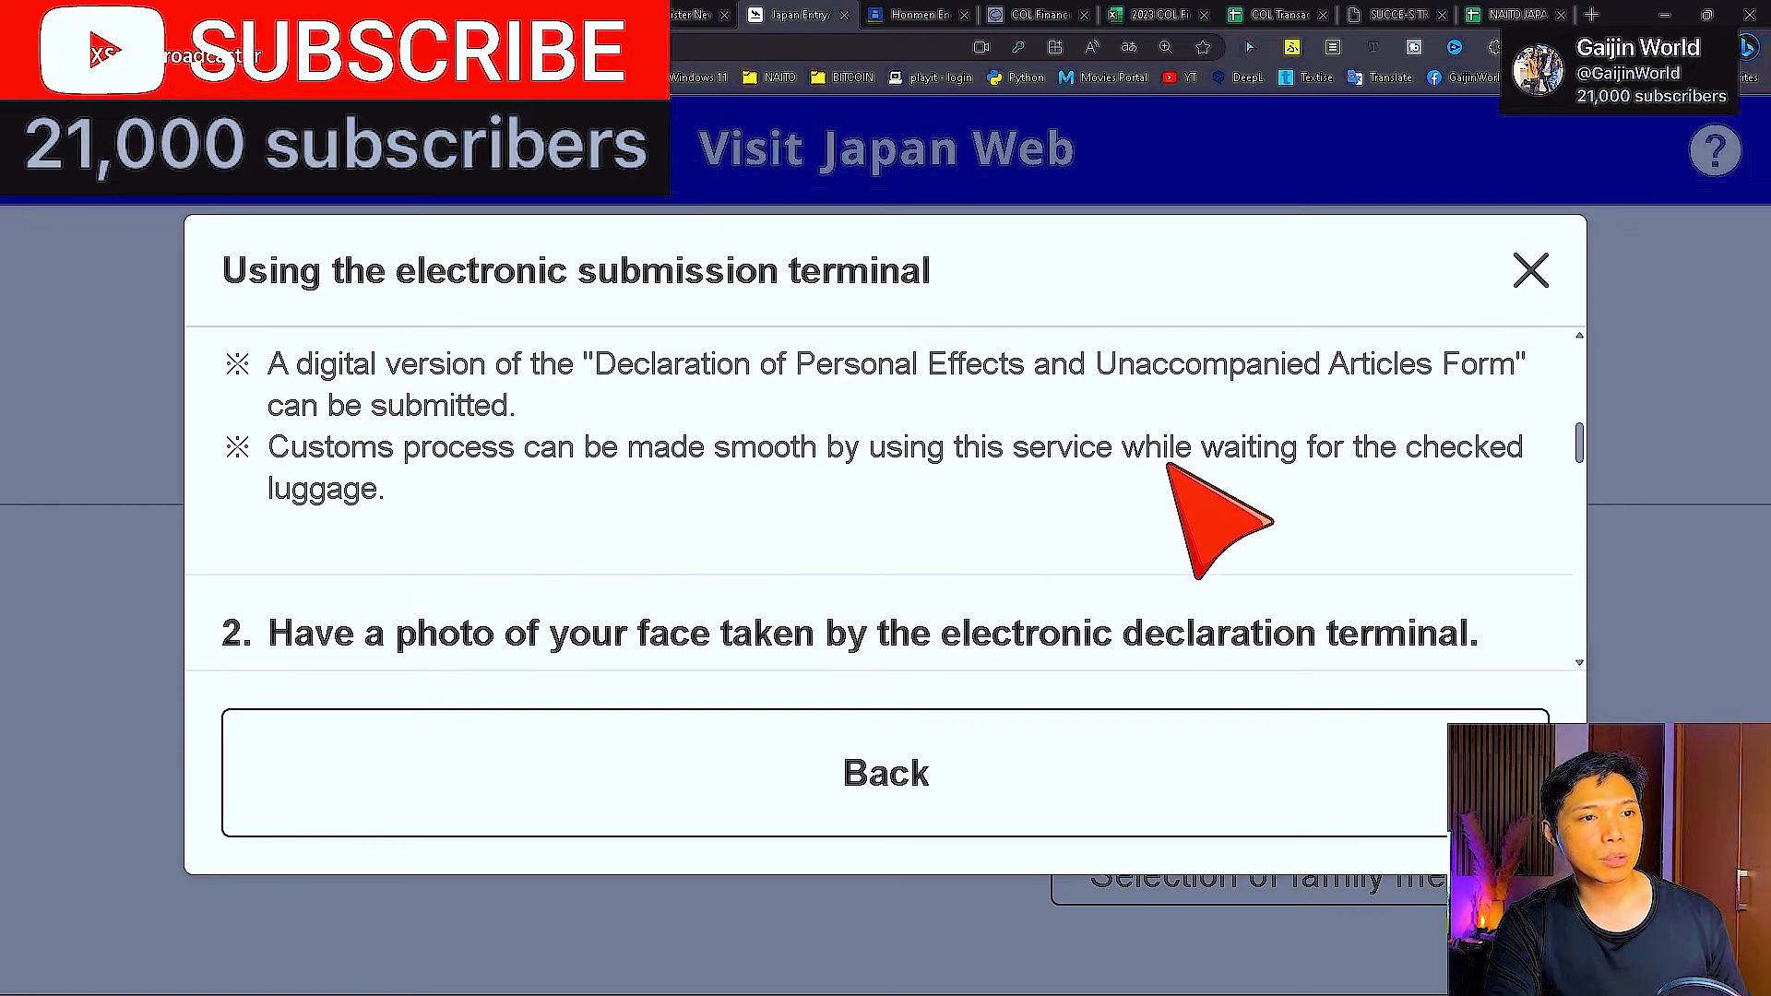
- Read the guide's second section on the face photo and how it is used for identification
{"action": "scroll", "coordinate": [764, 559], "scroll_direction": "down", "scroll_amount": 4}
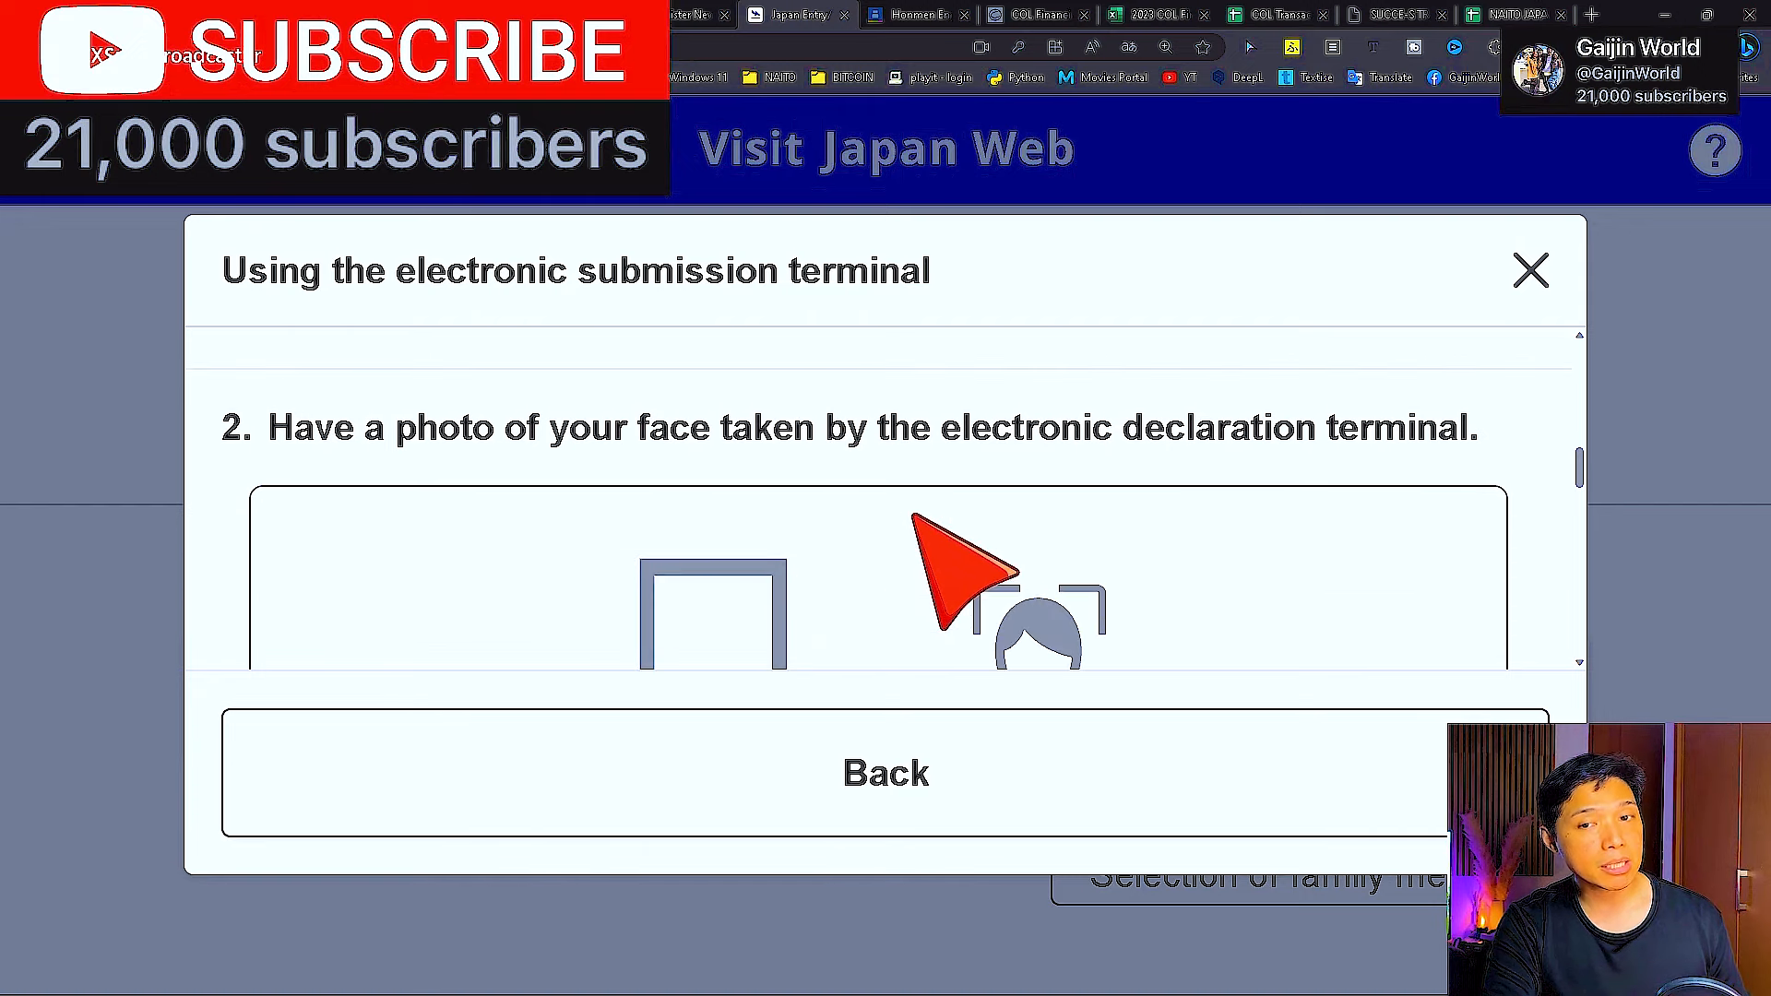
{"action": "scroll", "coordinate": [882, 424], "scroll_direction": "down", "scroll_amount": 1}
{"action": "scroll", "coordinate": [882, 429], "scroll_direction": "up", "scroll_amount": 1}
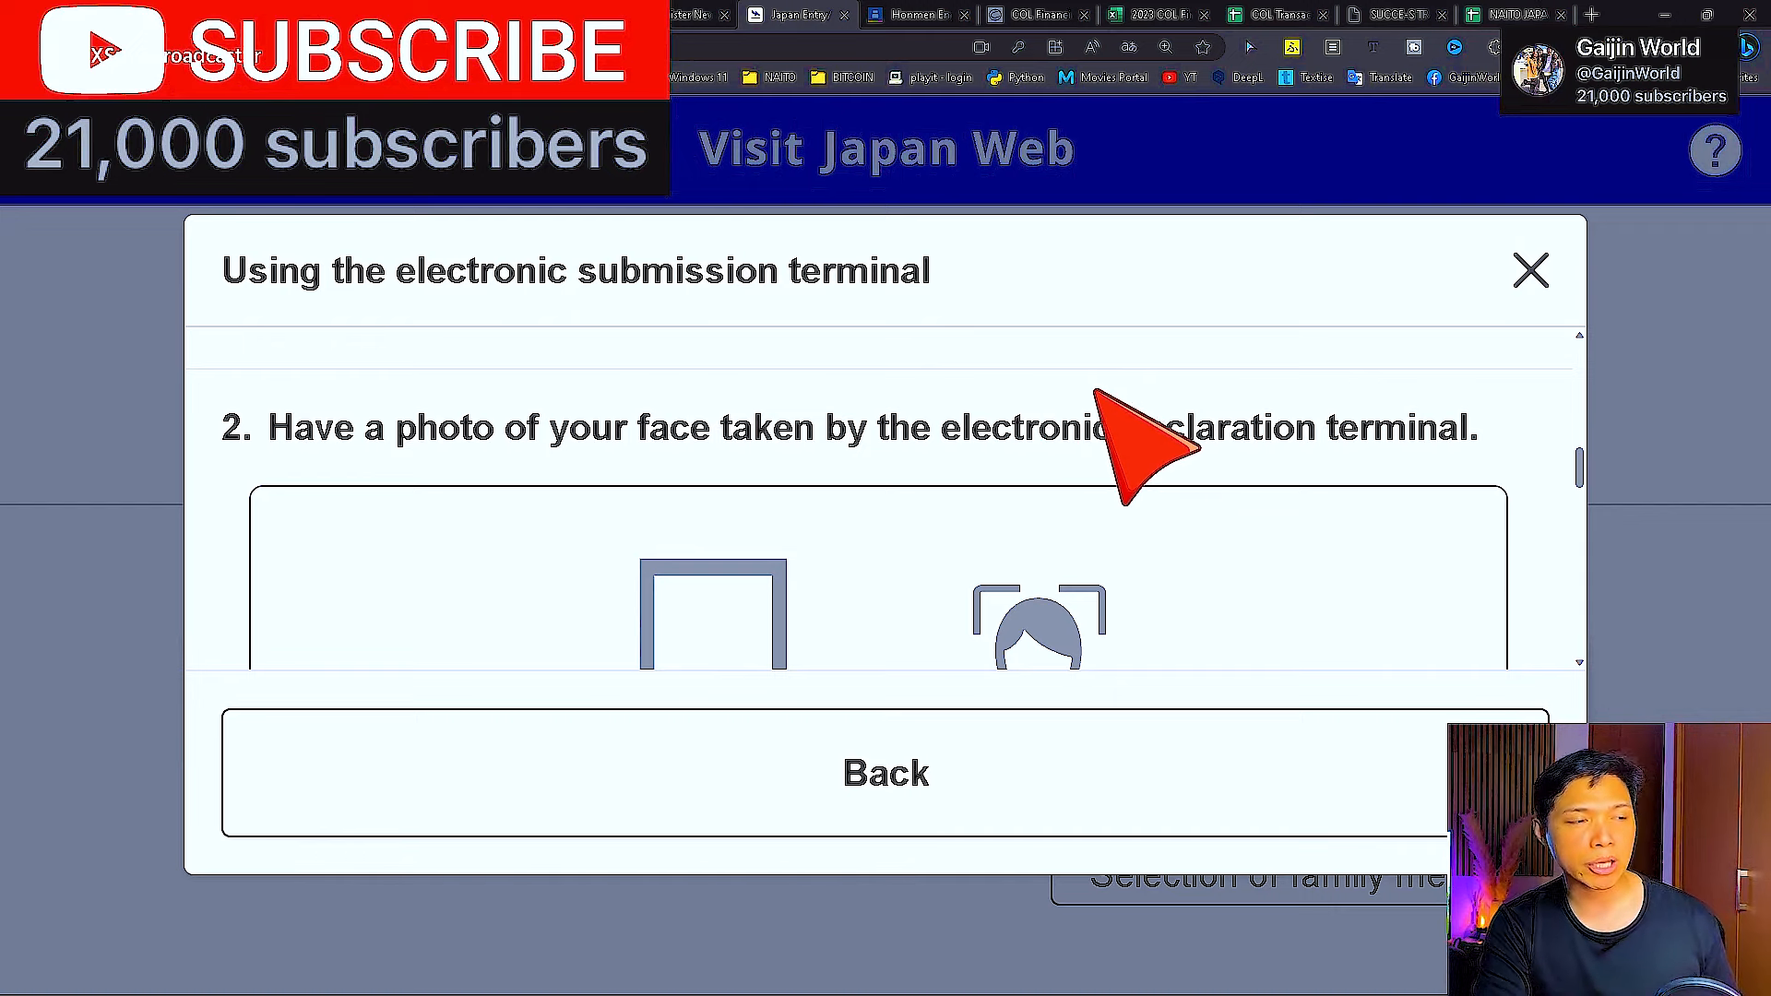
{"action": "scroll", "coordinate": [276, 443], "scroll_direction": "down", "scroll_amount": 1}
{"action": "scroll", "coordinate": [295, 445], "scroll_direction": "up", "scroll_amount": 1}
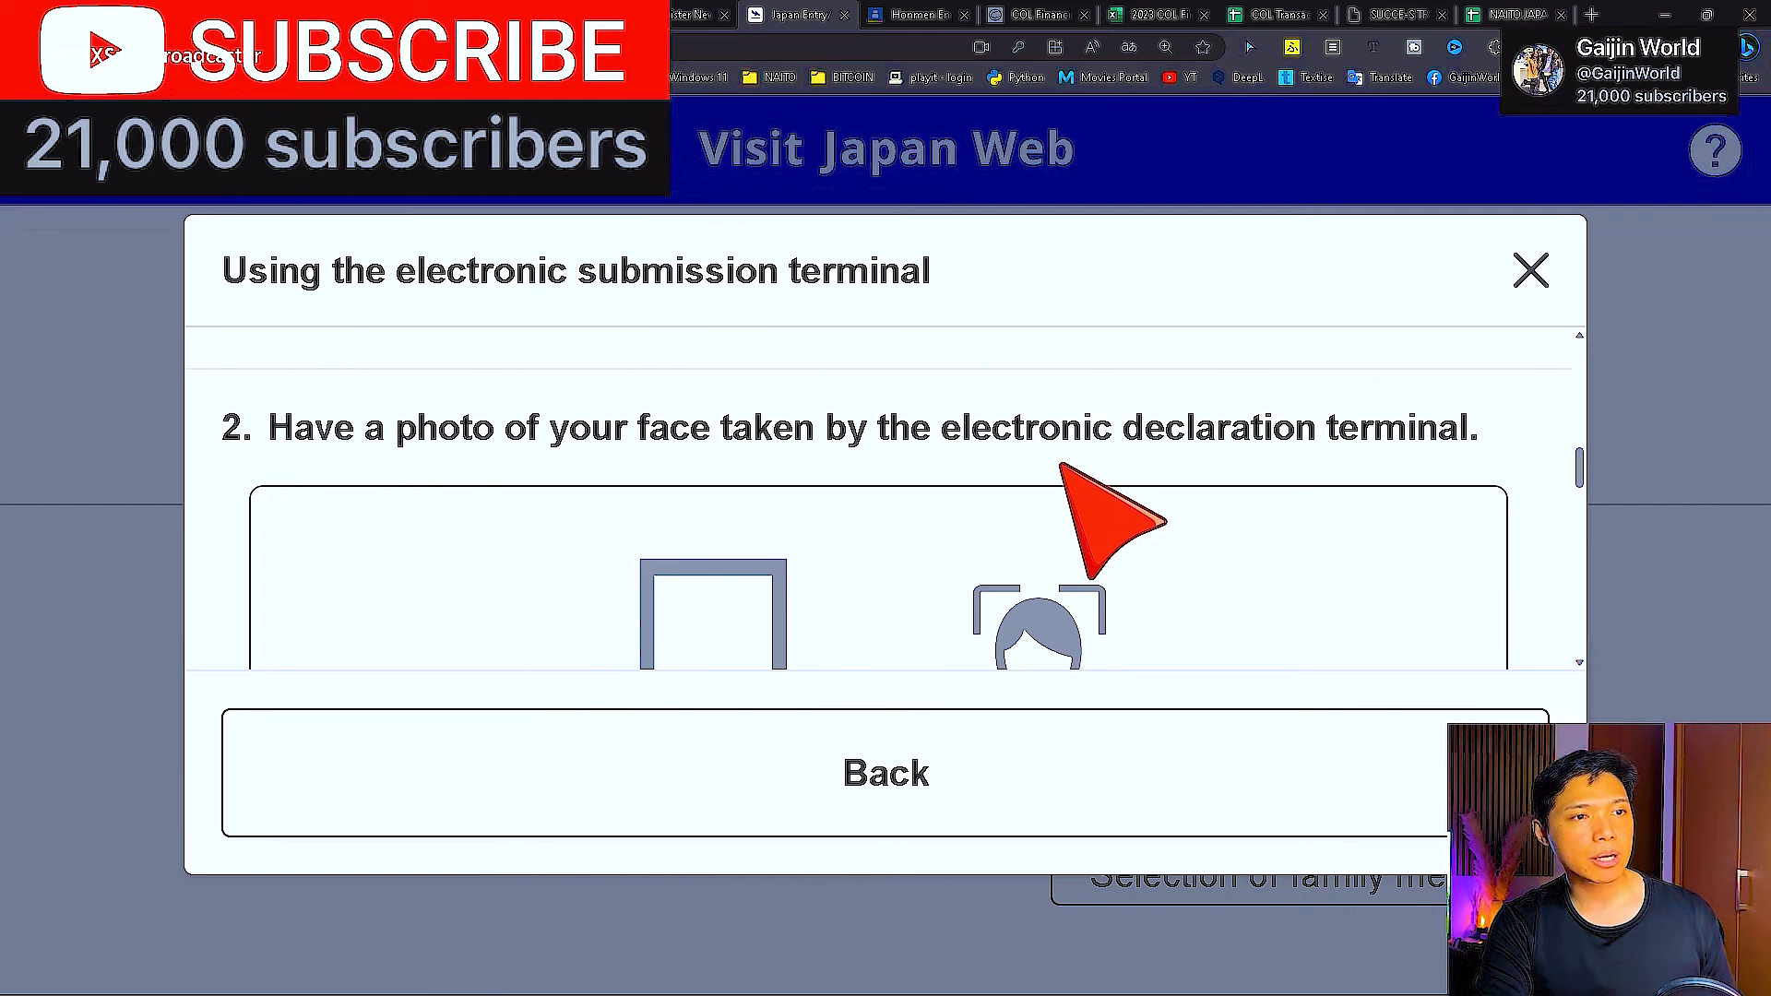
{"action": "scroll", "coordinate": [1062, 479], "scroll_direction": "down", "scroll_amount": 3}
{"action": "scroll", "coordinate": [1070, 517], "scroll_direction": "down", "scroll_amount": 4}
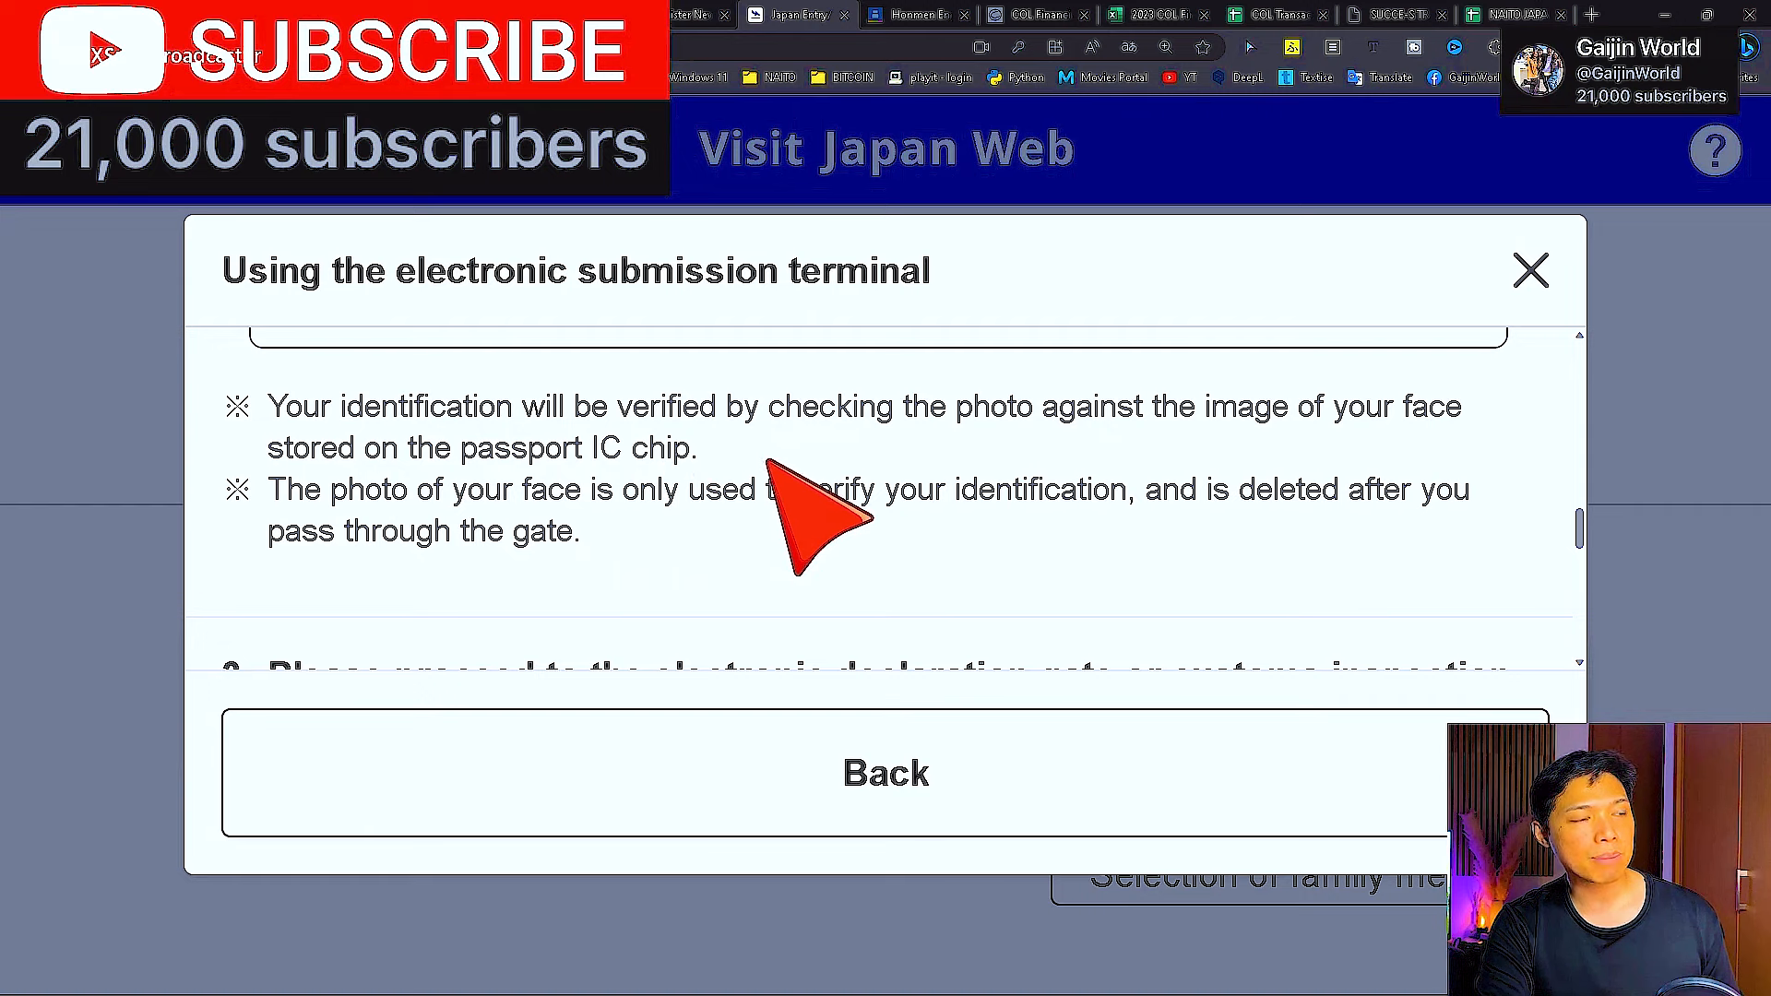
{"action": "scroll", "coordinate": [863, 470], "scroll_direction": "down", "scroll_amount": 1}
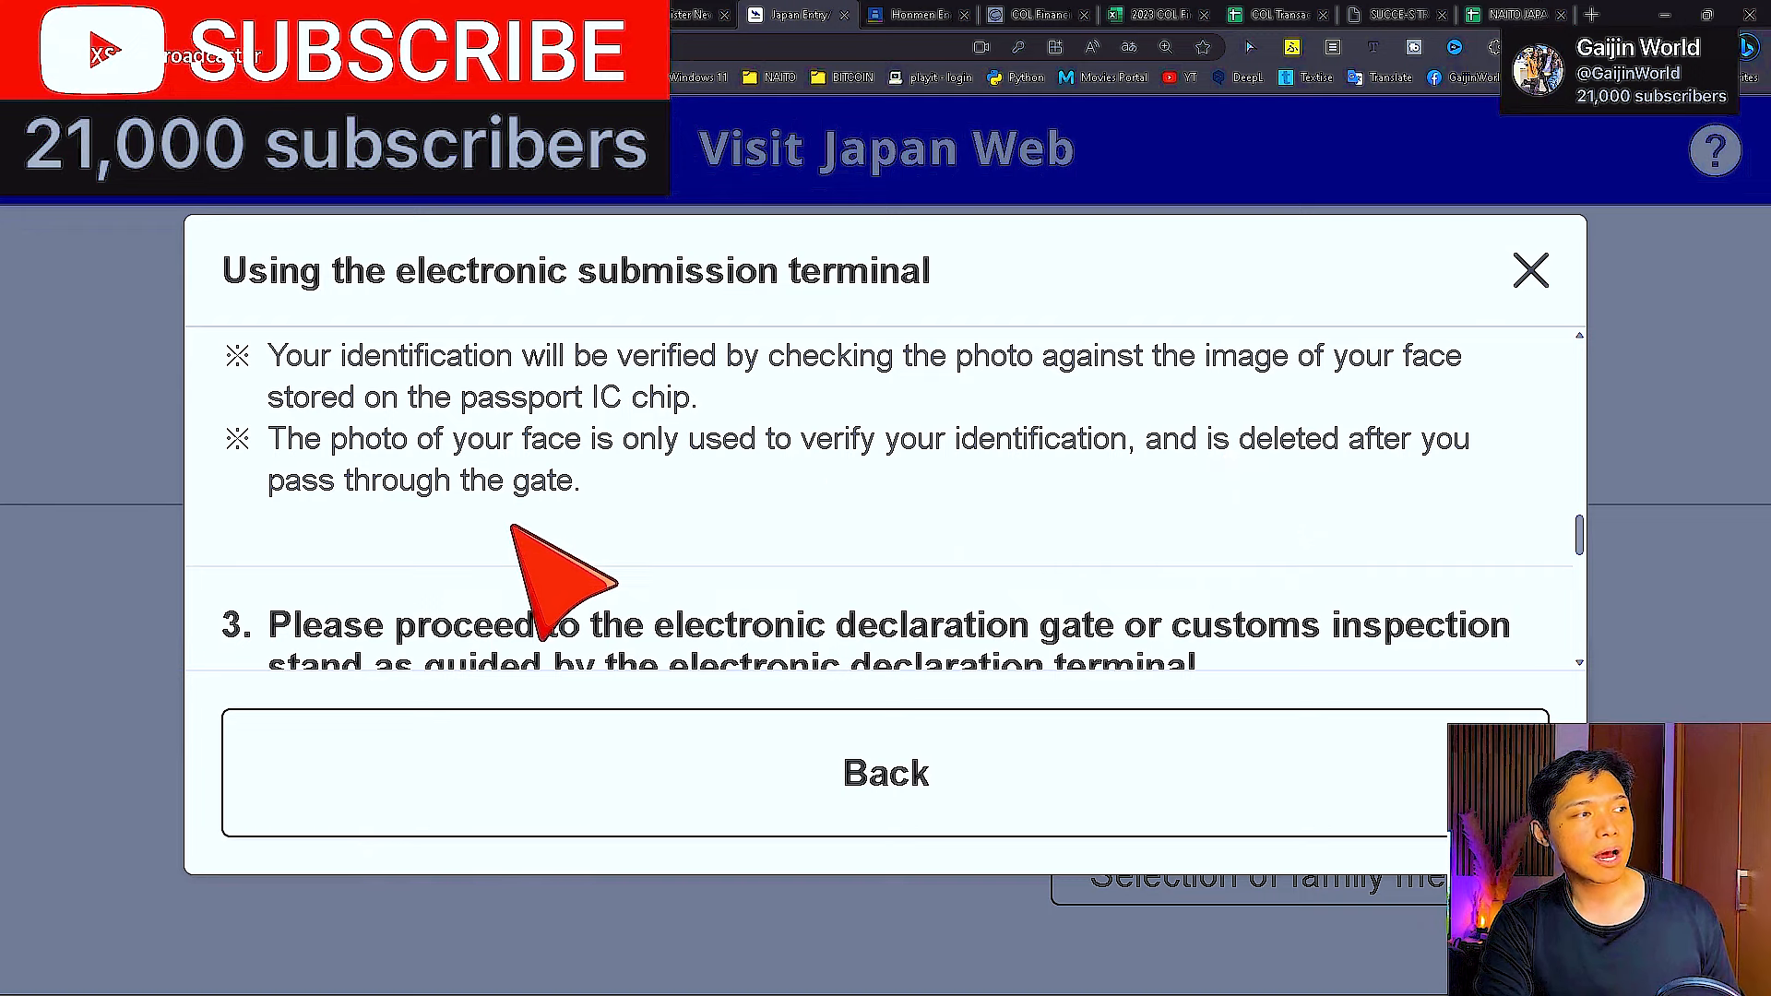
- Read the guide's remaining sections on the electronic declaration gate, the customs inspection stand and officer questions
{"action": "scroll", "coordinate": [838, 491], "scroll_direction": "down", "scroll_amount": 2}
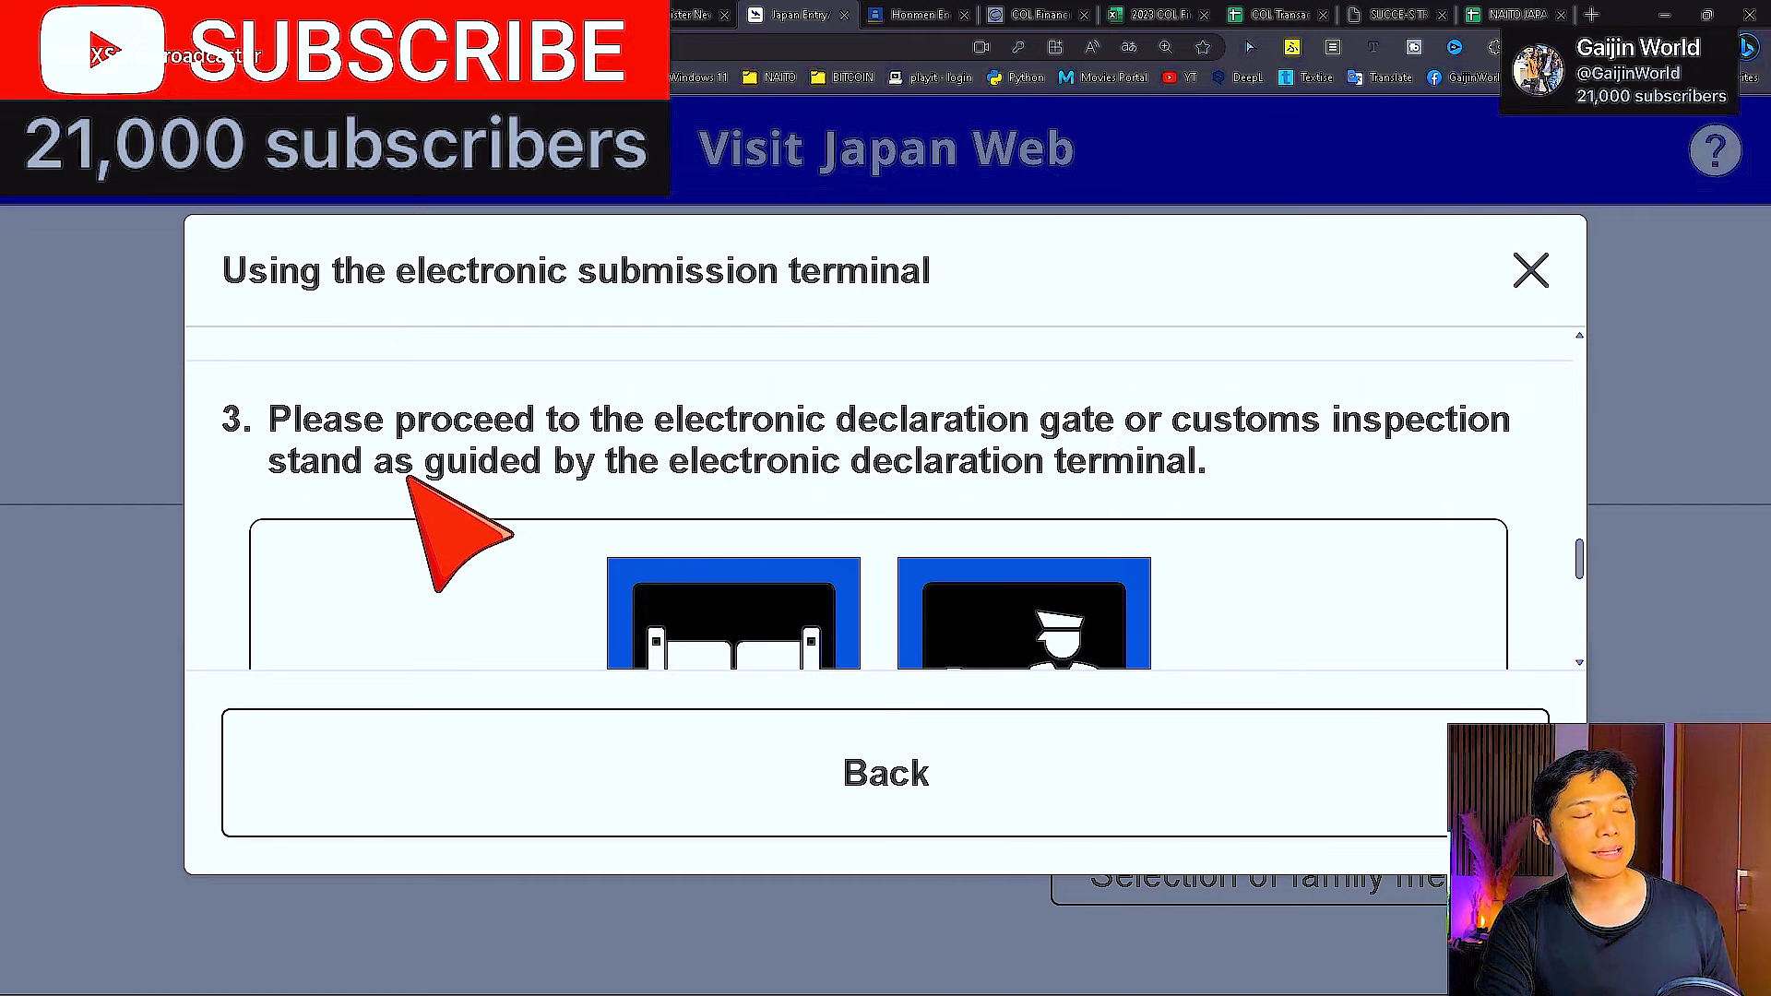
{"action": "scroll", "coordinate": [941, 465], "scroll_direction": "down", "scroll_amount": 2}
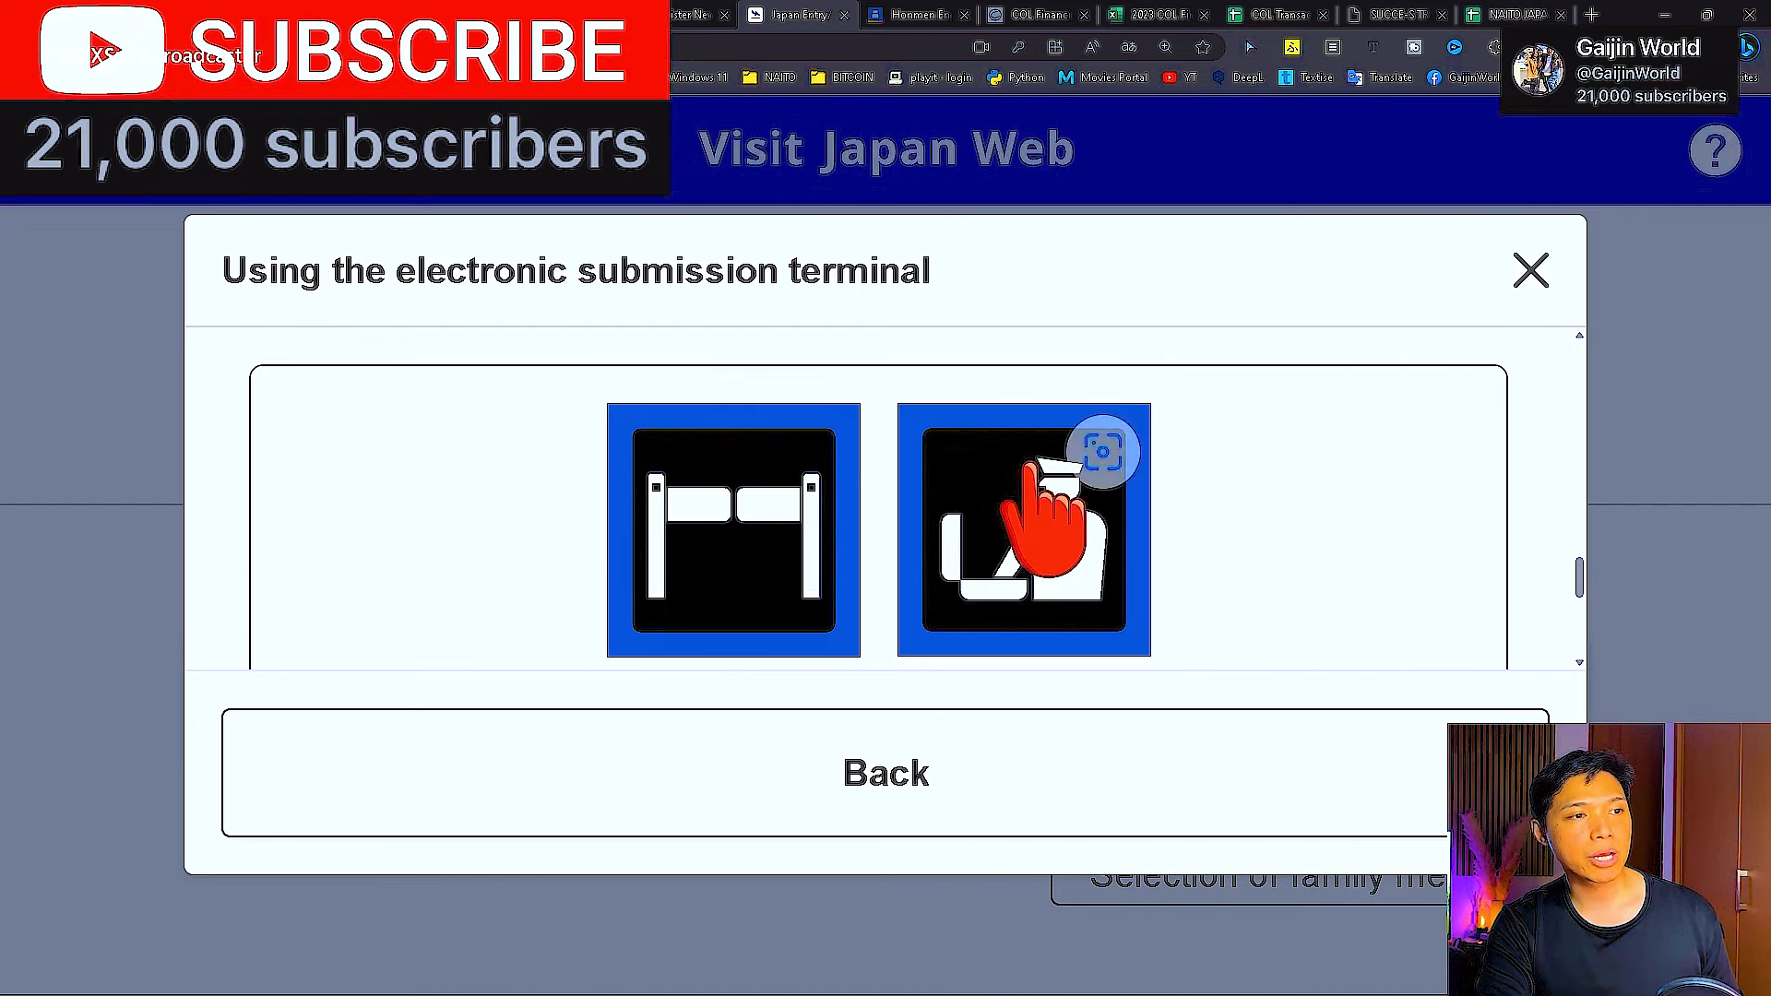
{"action": "scroll", "coordinate": [1263, 502], "scroll_direction": "up", "scroll_amount": 2}
{"action": "scroll", "coordinate": [1268, 503], "scroll_direction": "down", "scroll_amount": 5}
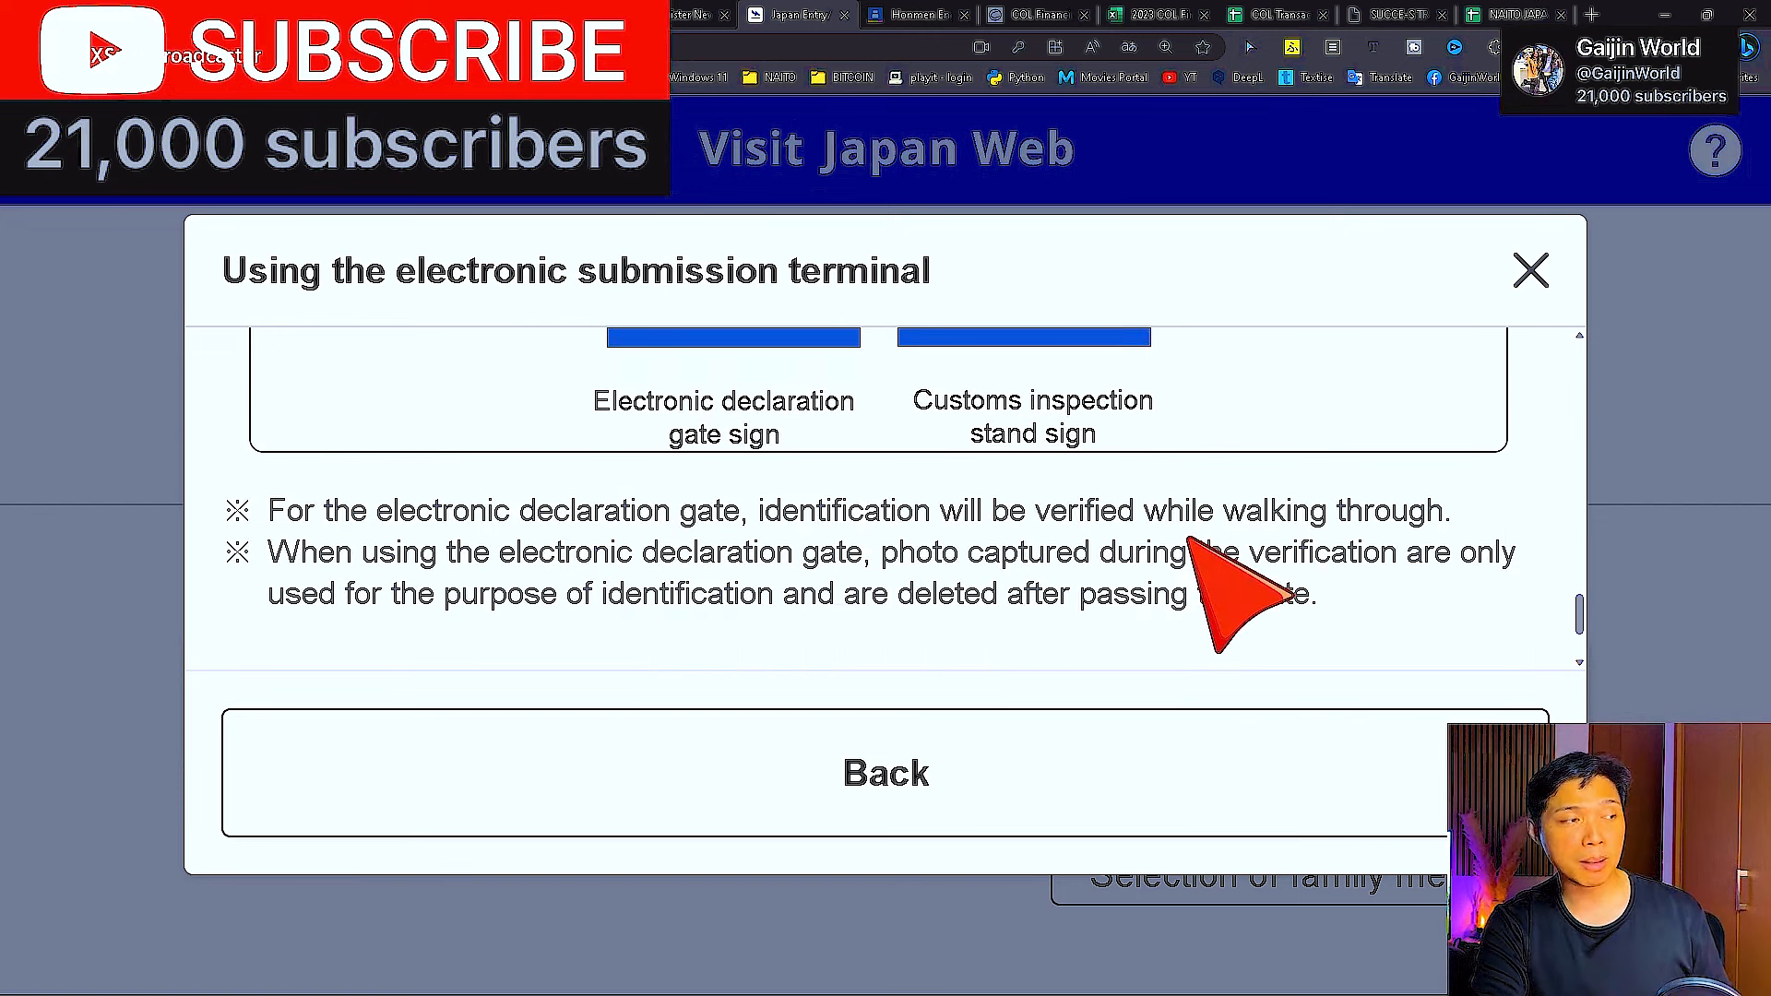
{"action": "scroll", "coordinate": [1199, 544], "scroll_direction": "up", "scroll_amount": 3}
{"action": "scroll", "coordinate": [1208, 553], "scroll_direction": "down", "scroll_amount": 2}
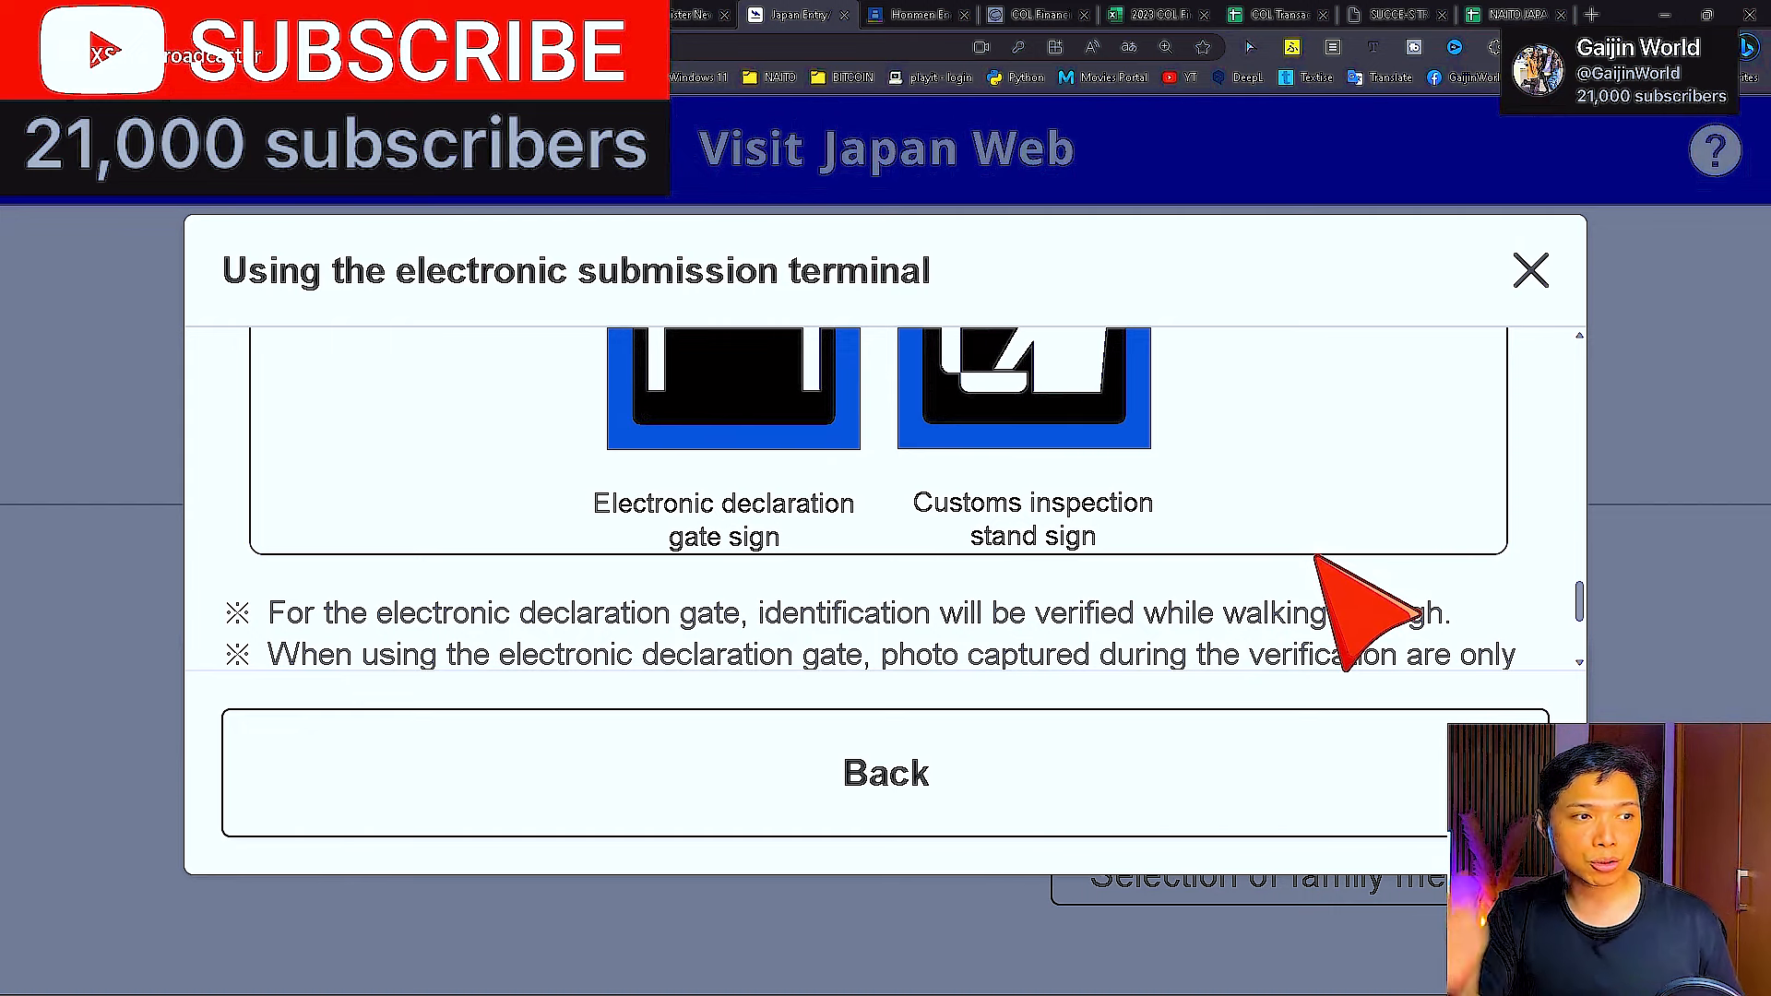
{"action": "scroll", "coordinate": [941, 586], "scroll_direction": "down", "scroll_amount": 1}
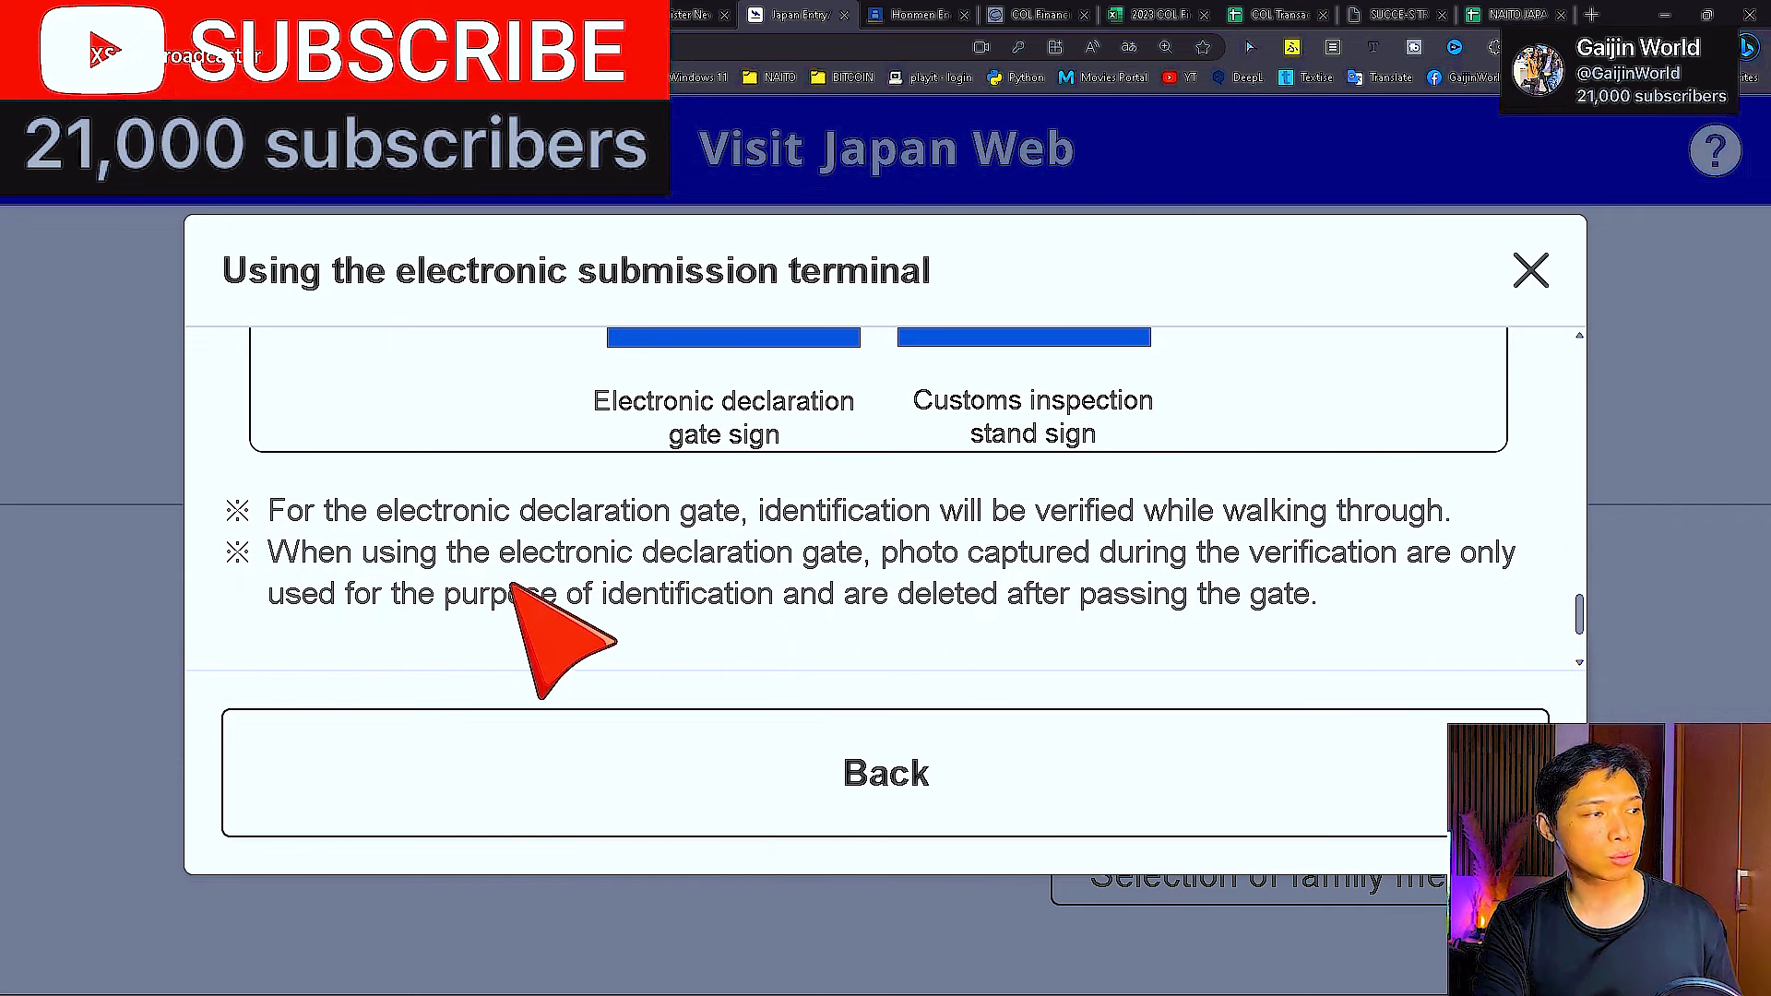
{"action": "scroll", "coordinate": [862, 554], "scroll_direction": "down", "scroll_amount": 1}
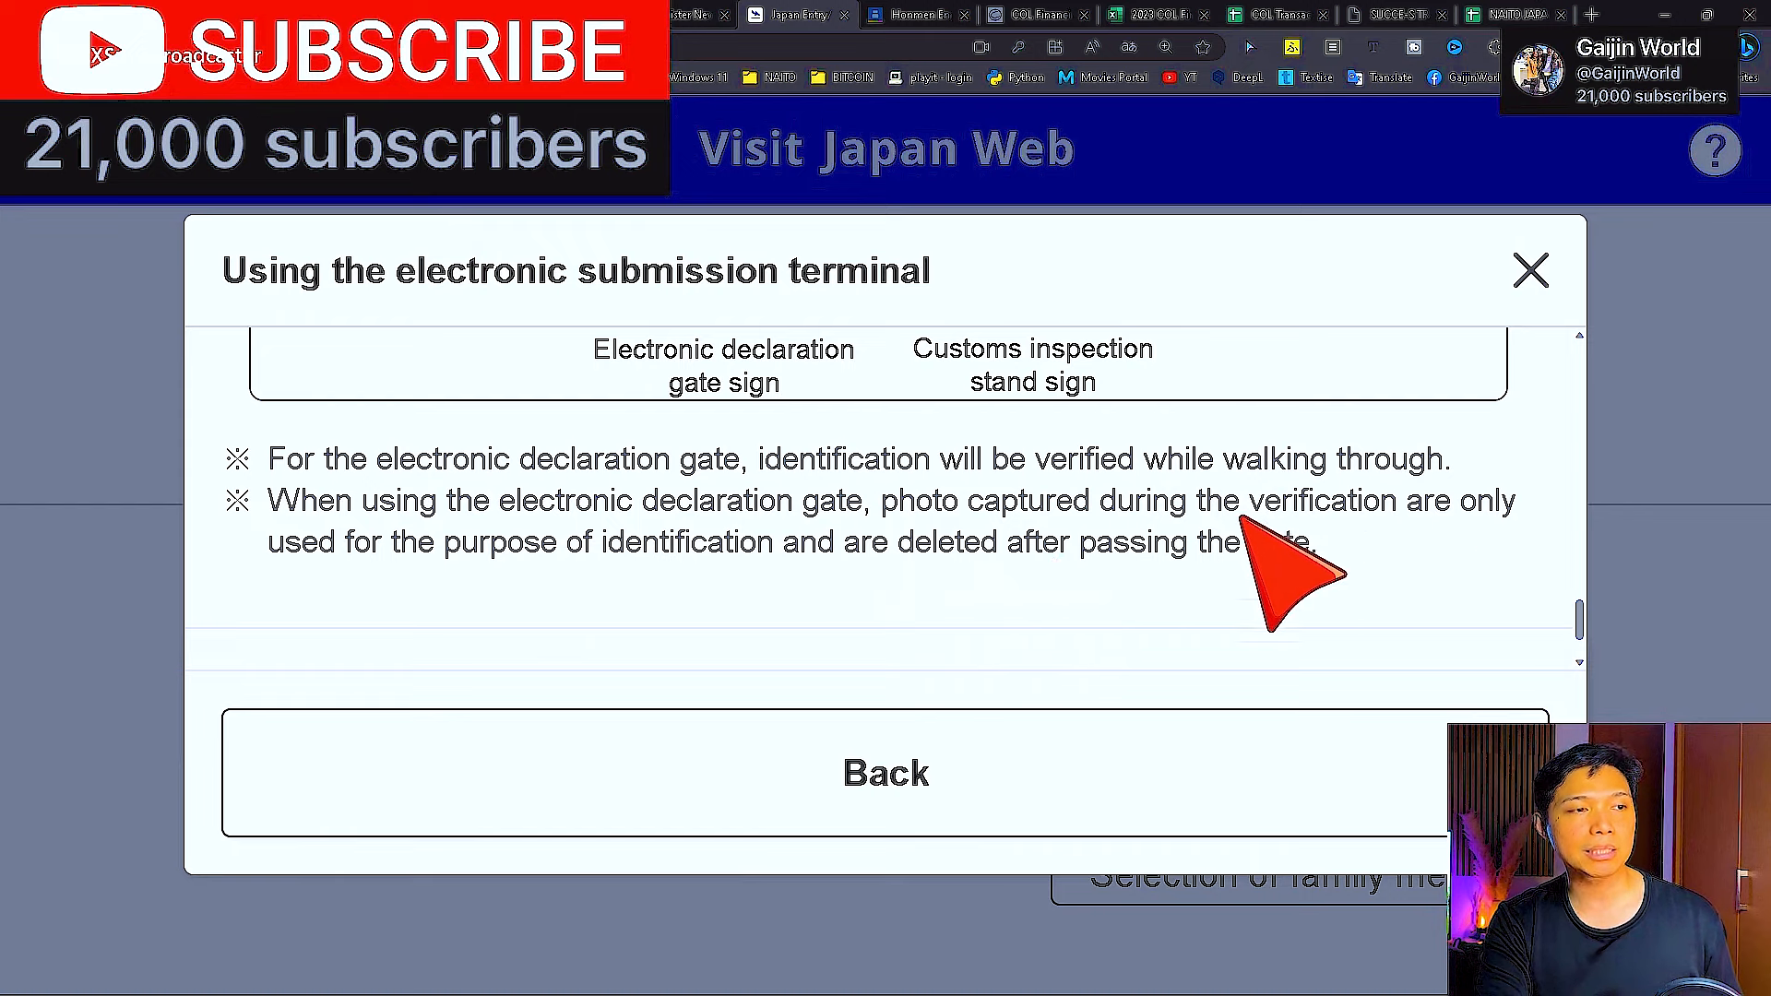
{"action": "scroll", "coordinate": [1245, 517], "scroll_direction": "down", "scroll_amount": 1}
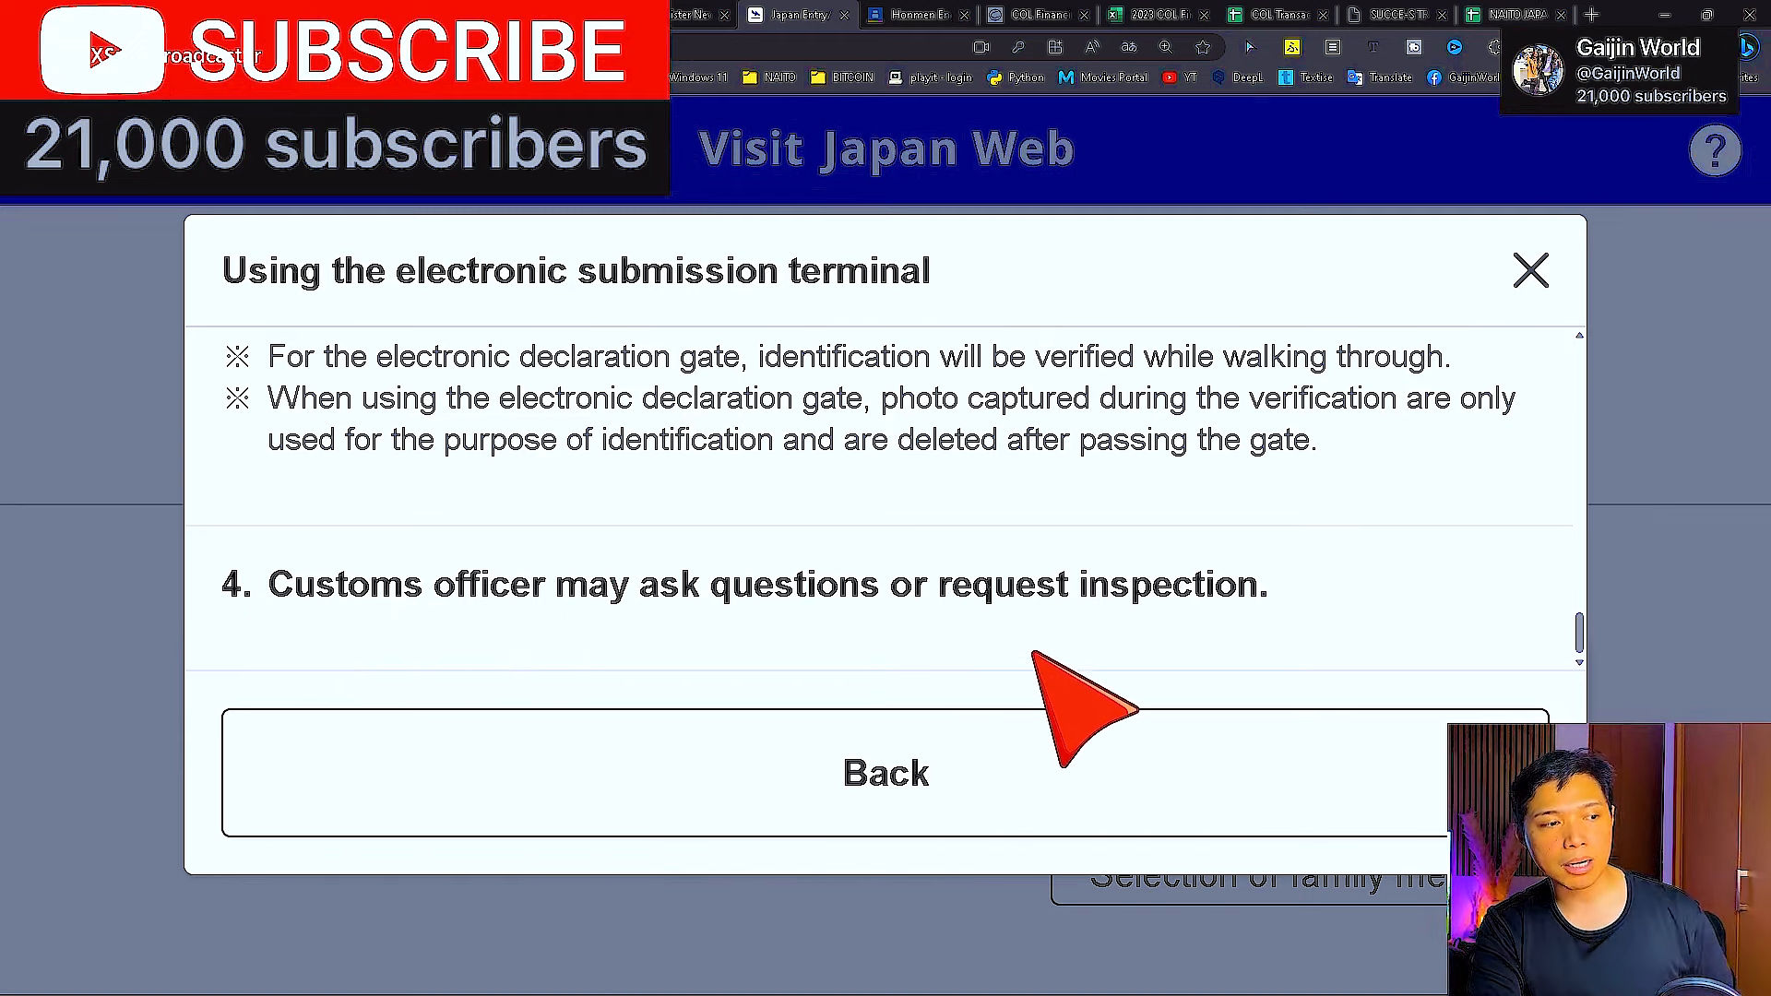
- Return from the terminal guide and proceed to the Declaration of Personal Effects and Unaccompanied Articles form
{"action": "left_click", "coordinate": [890, 784]}
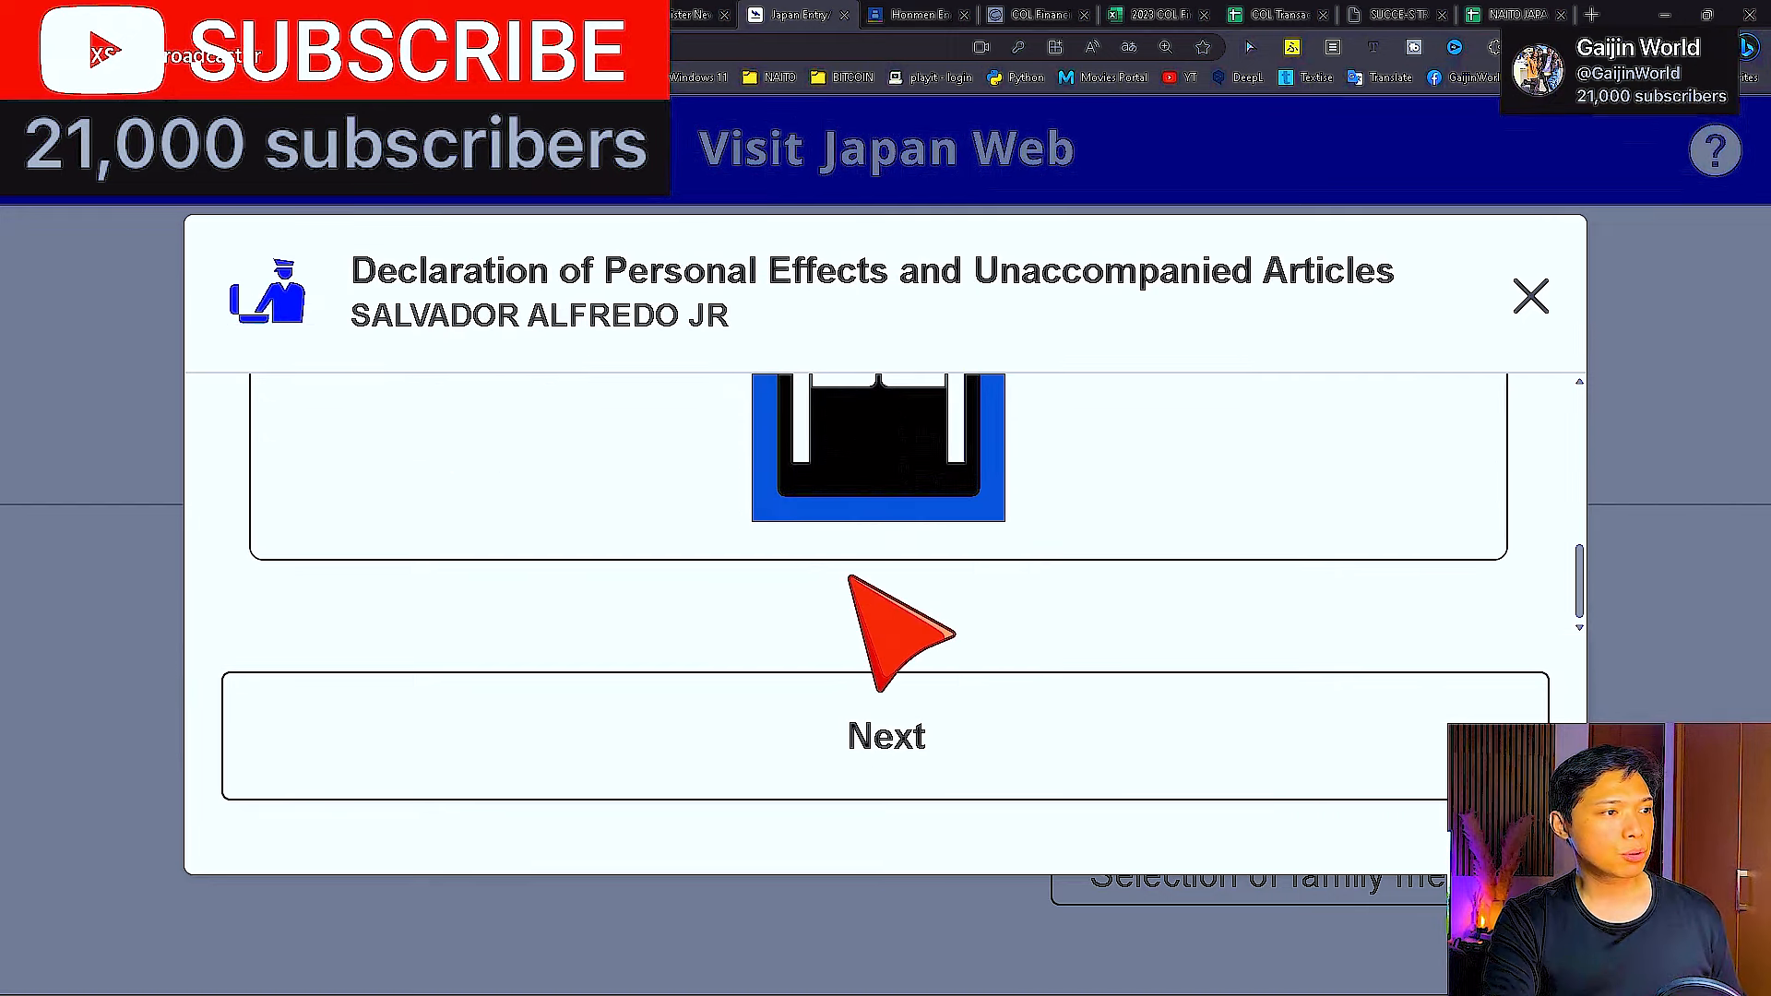
{"action": "left_click", "coordinate": [908, 738]}
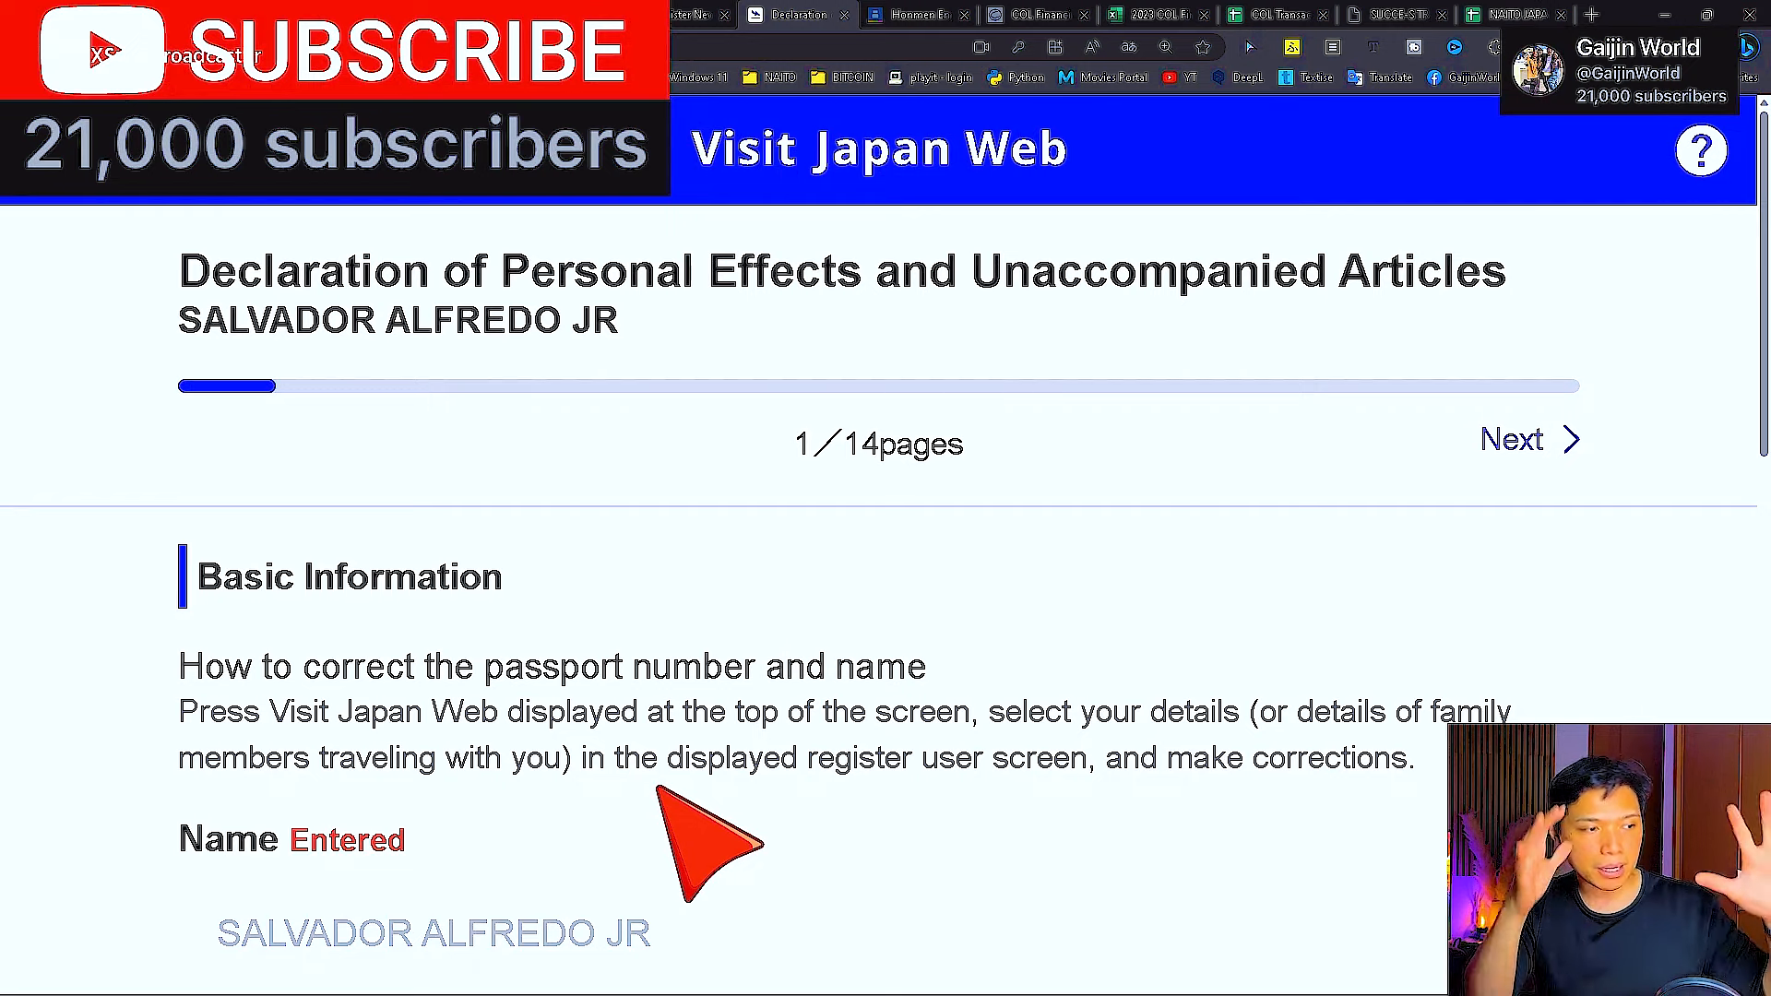
- Choose Company employee as the occupation in the Basic Information section
{"action": "scroll", "coordinate": [659, 790], "scroll_direction": "down", "scroll_amount": 4}
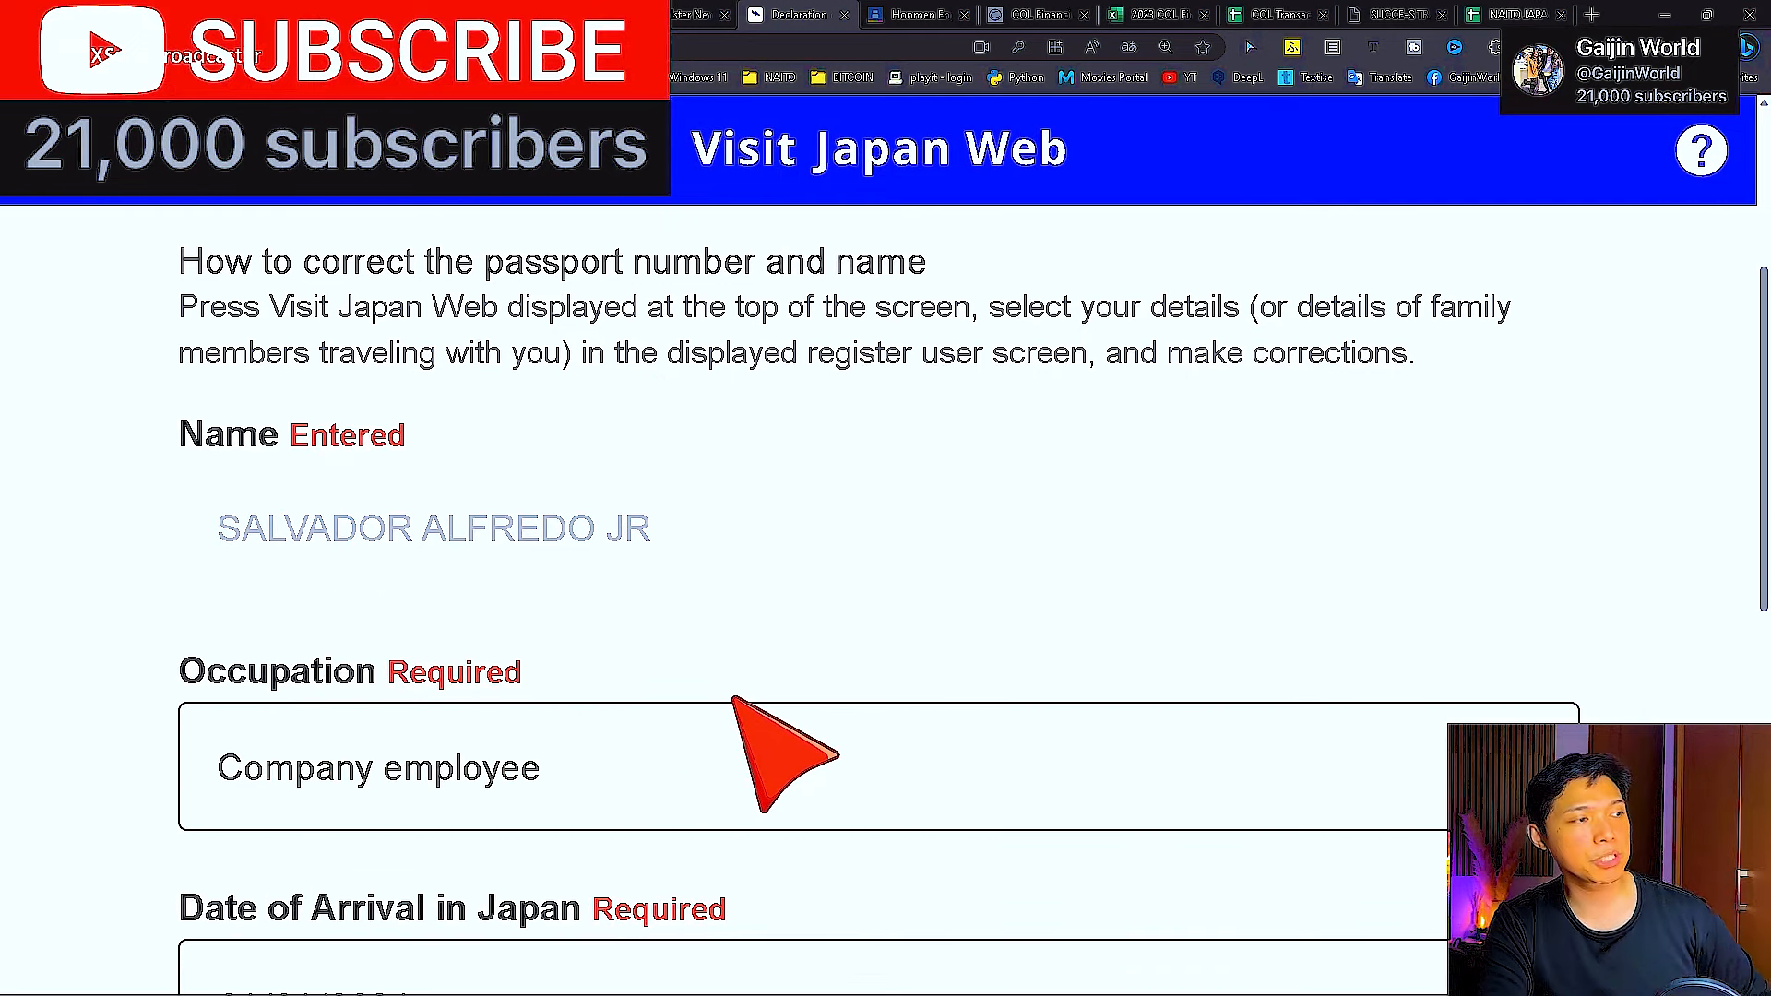
{"action": "scroll", "coordinate": [403, 454], "scroll_direction": "down", "scroll_amount": 3}
{"action": "scroll", "coordinate": [397, 517], "scroll_direction": "down", "scroll_amount": 1}
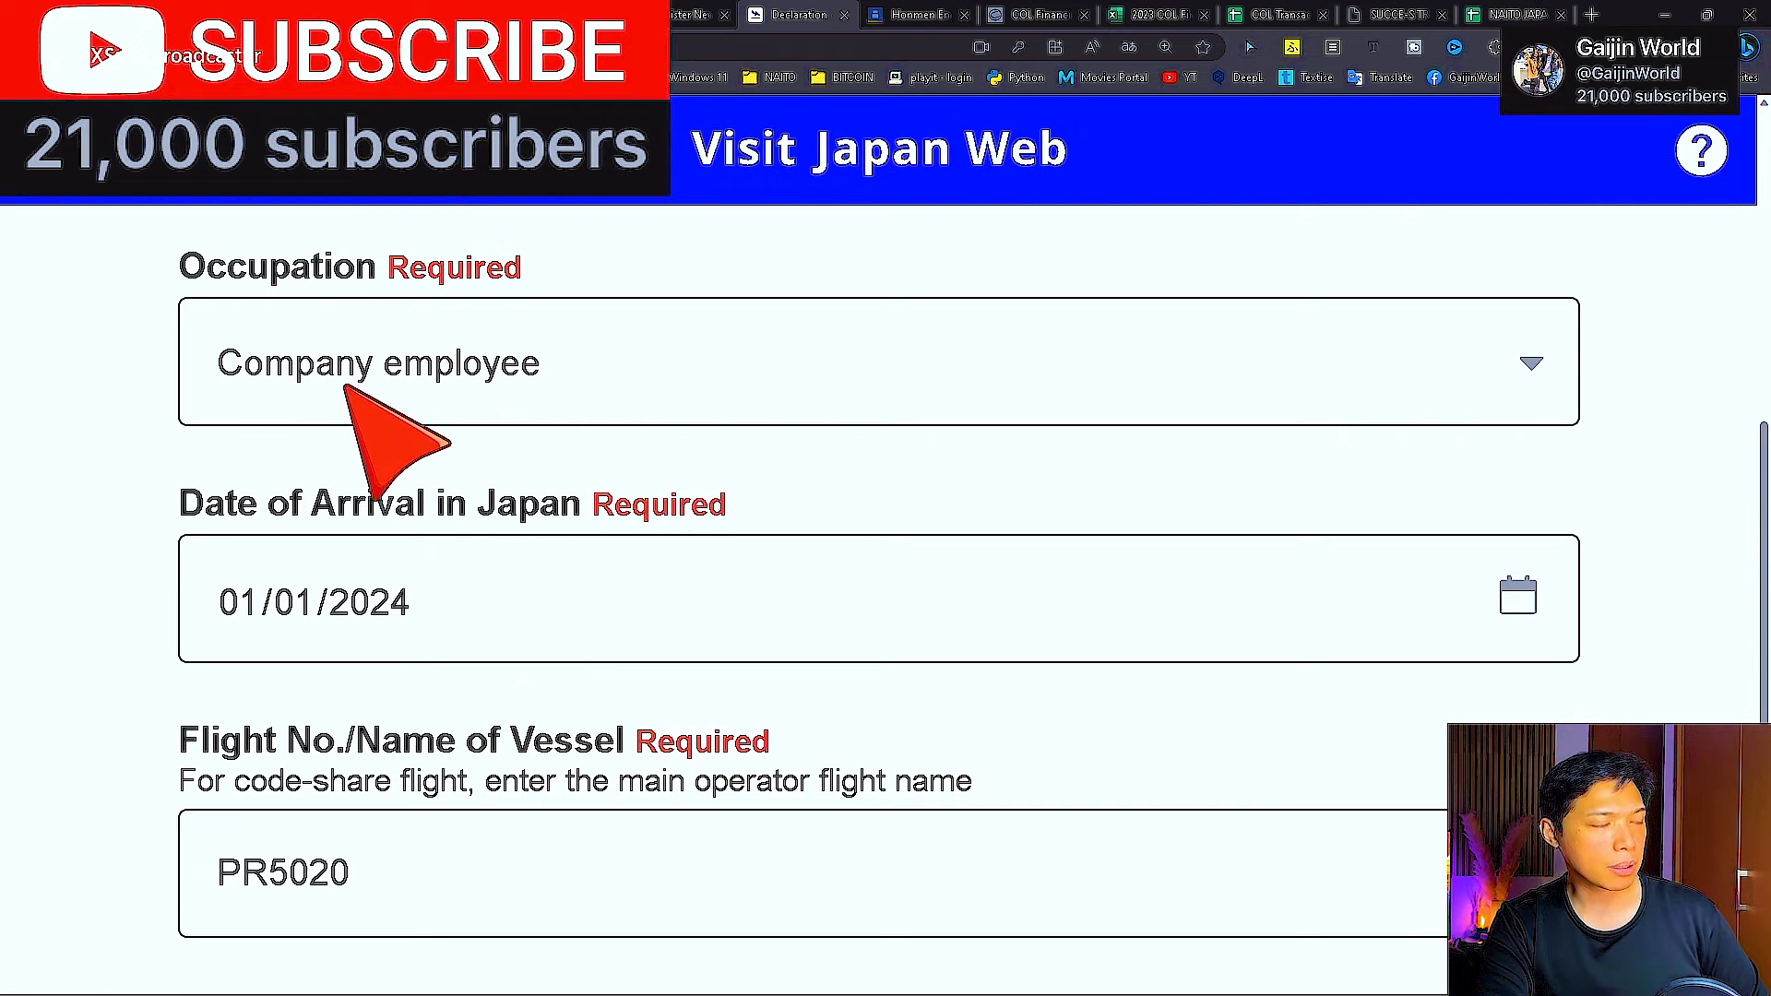
{"action": "left_click", "coordinate": [514, 376]}
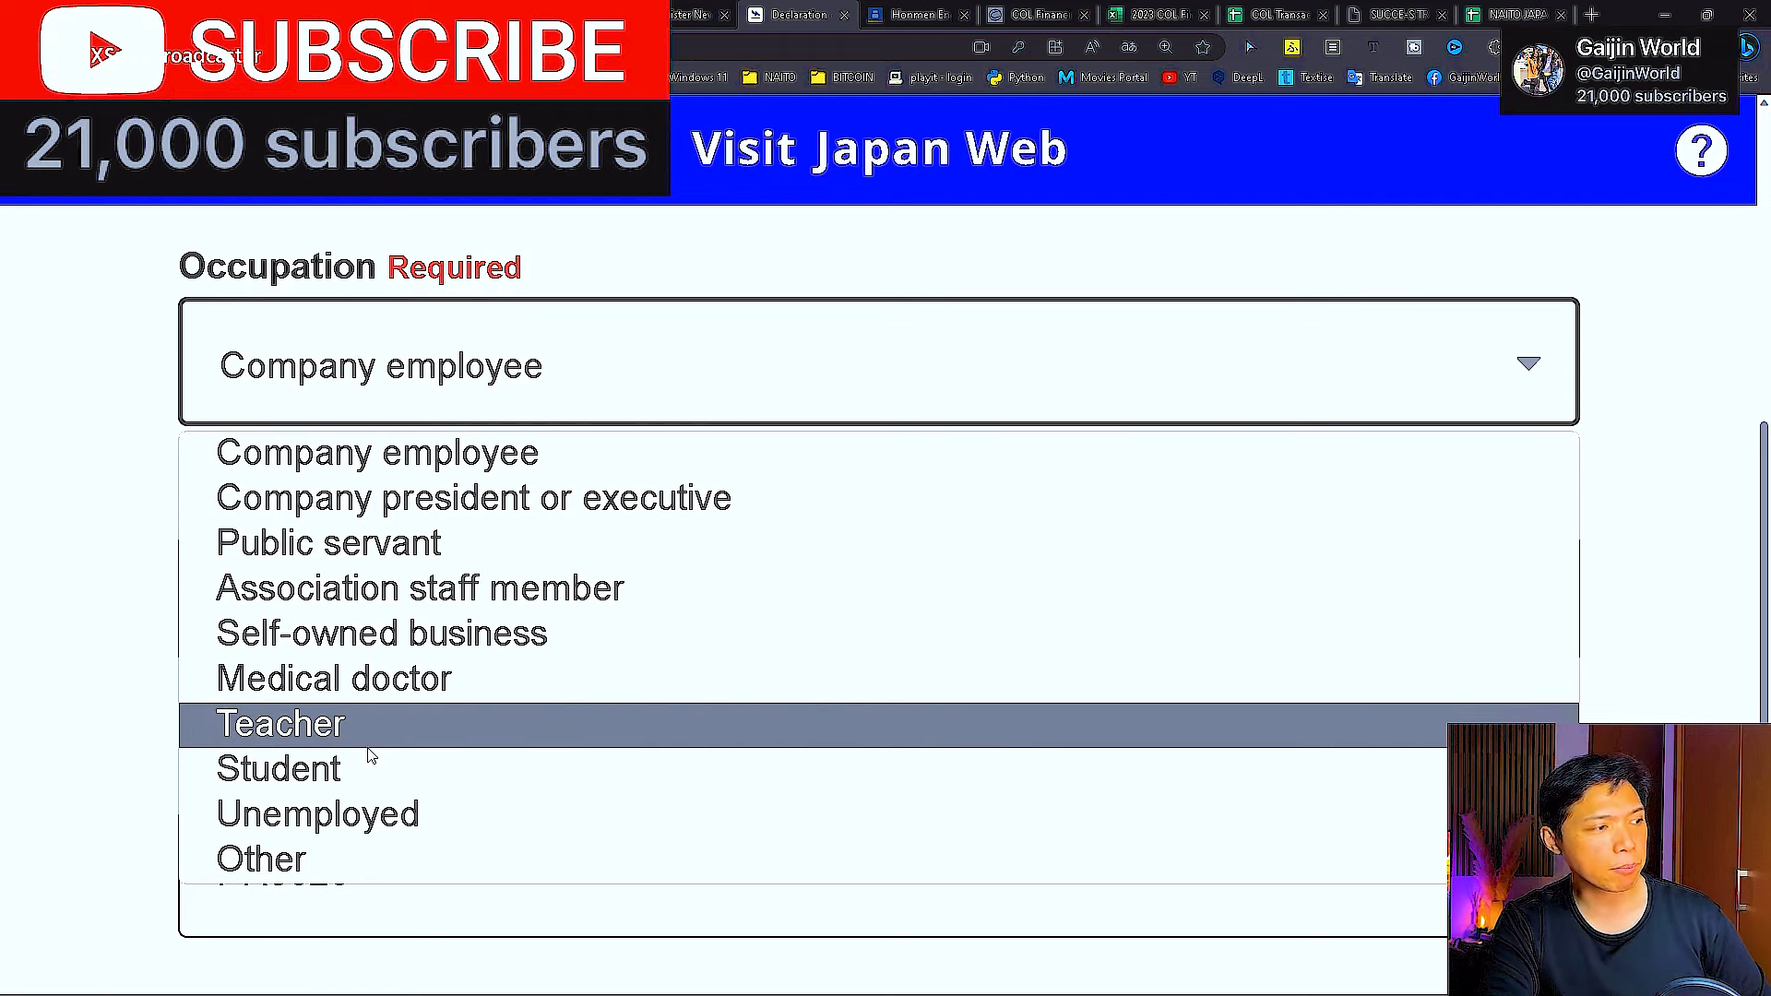
{"action": "left_click", "coordinate": [377, 452]}
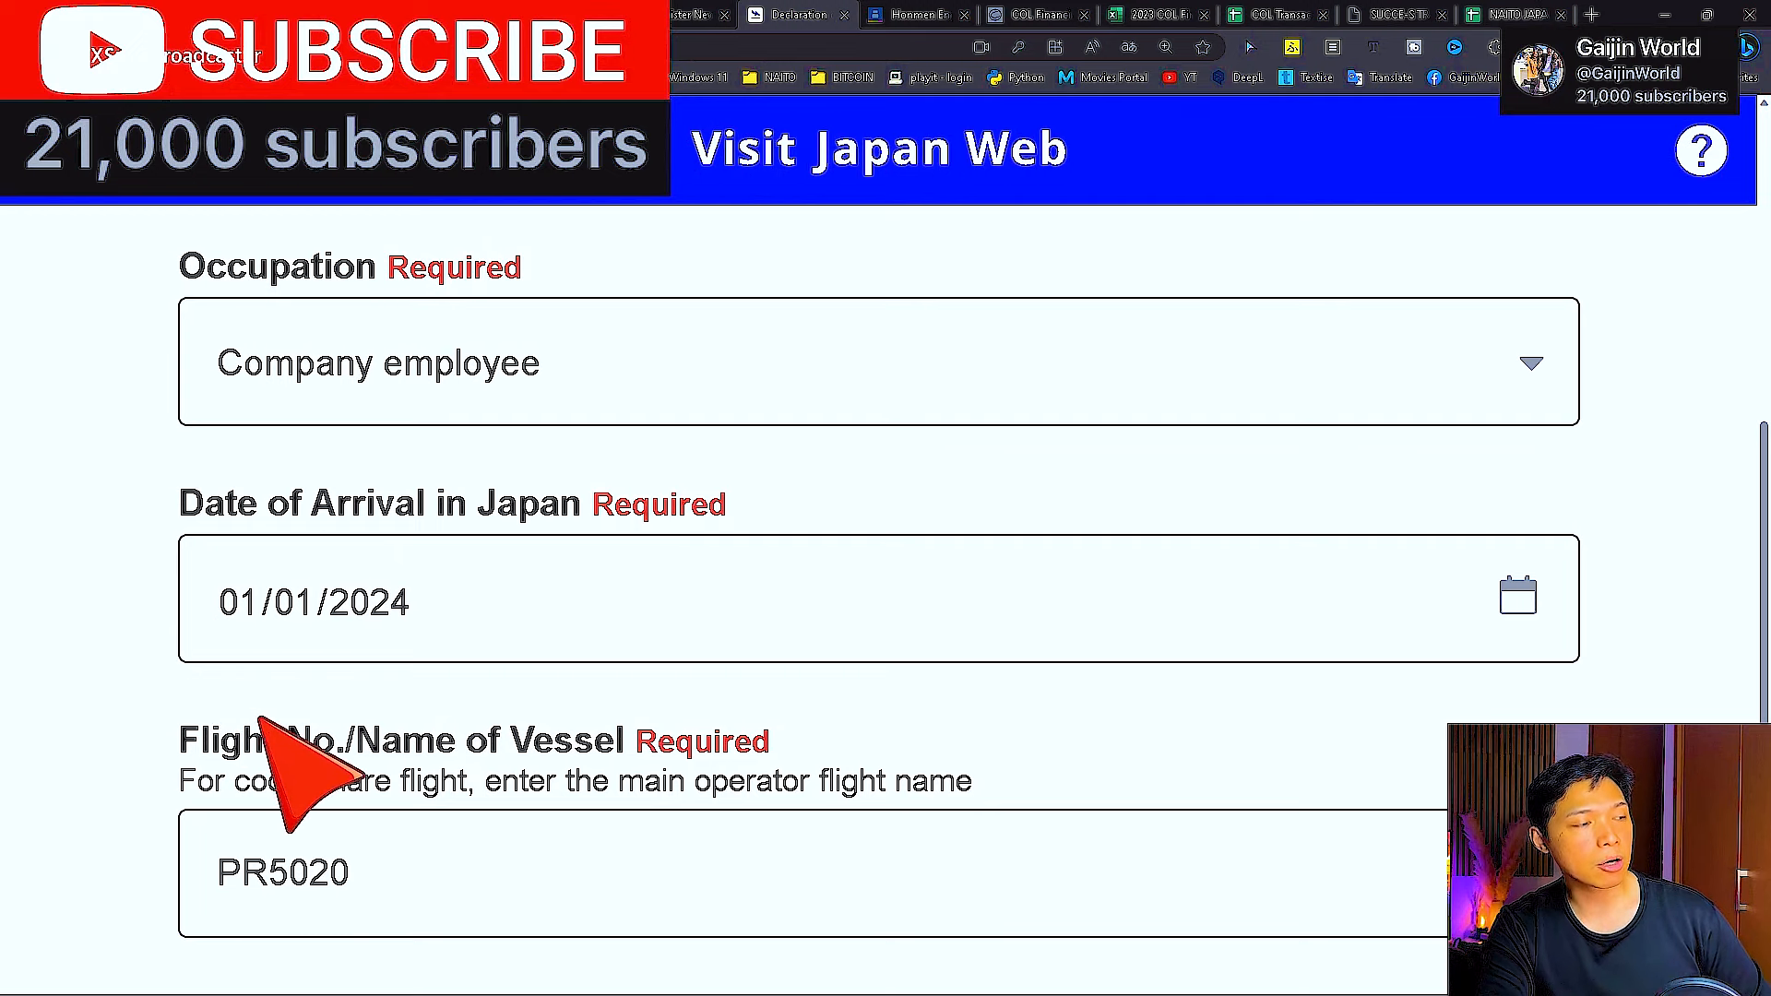
- Look up "man" among the points of embarkation and choose MANILA
{"action": "scroll", "coordinate": [245, 728], "scroll_direction": "down", "scroll_amount": 3}
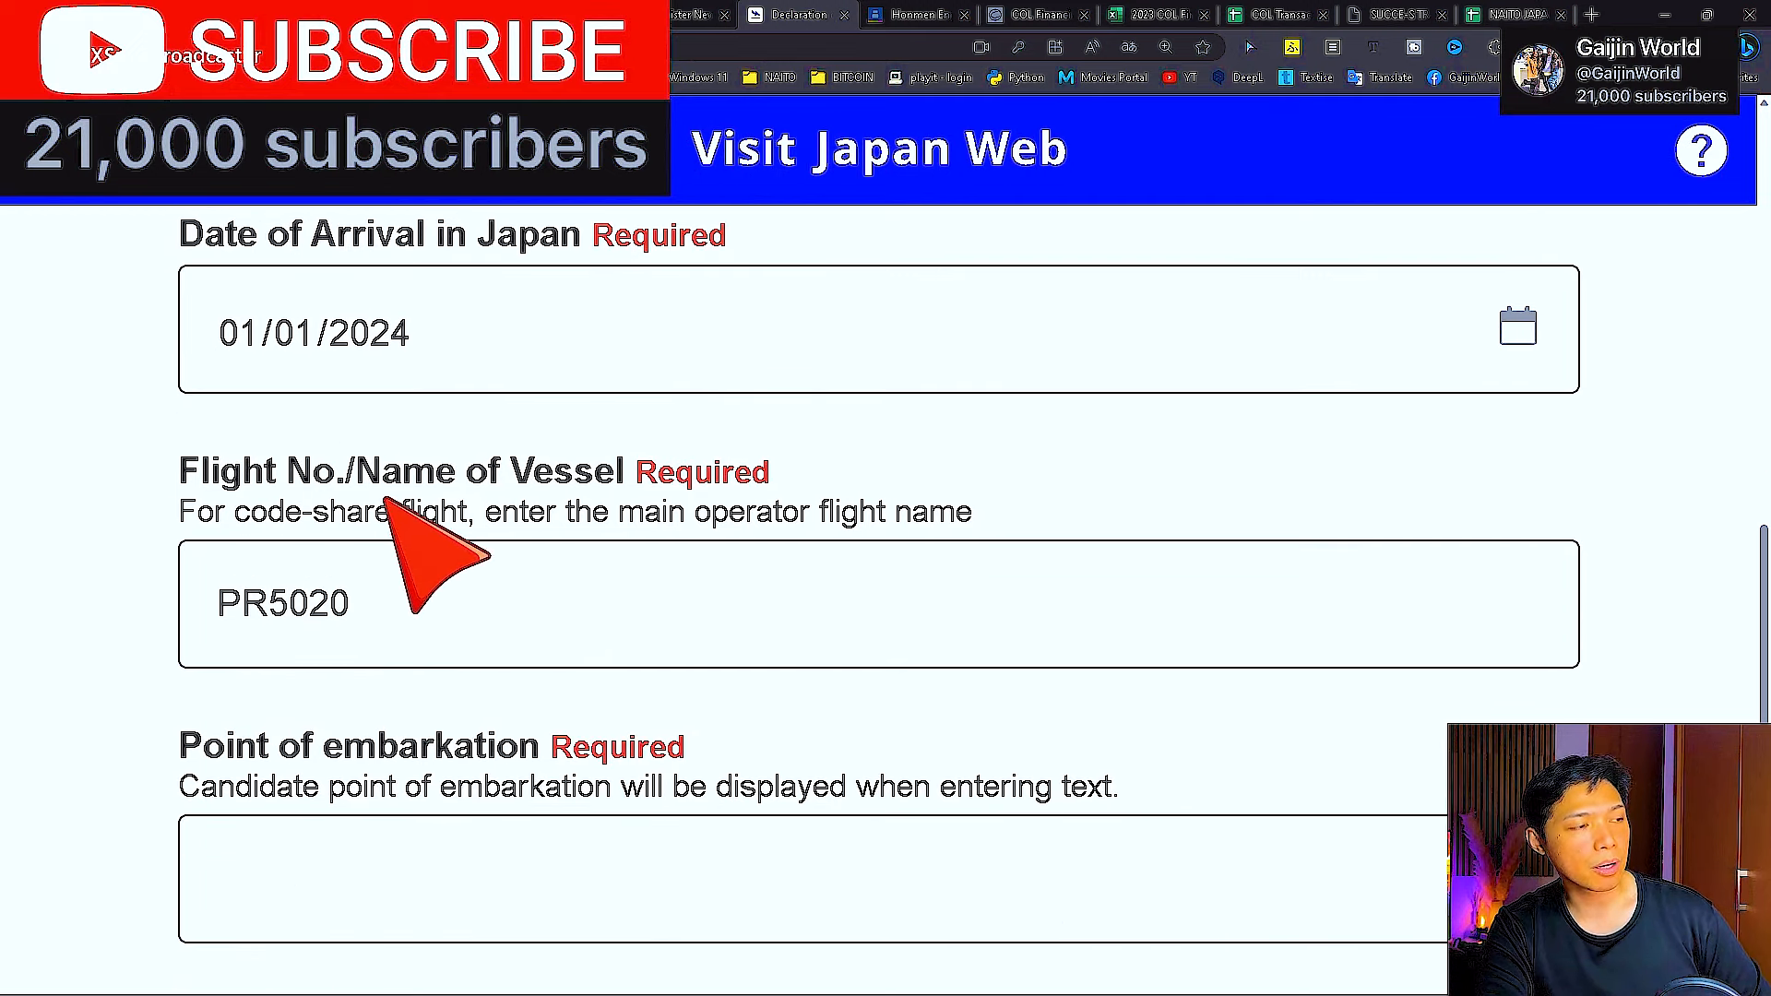
{"action": "scroll", "coordinate": [296, 692], "scroll_direction": "down", "scroll_amount": 3}
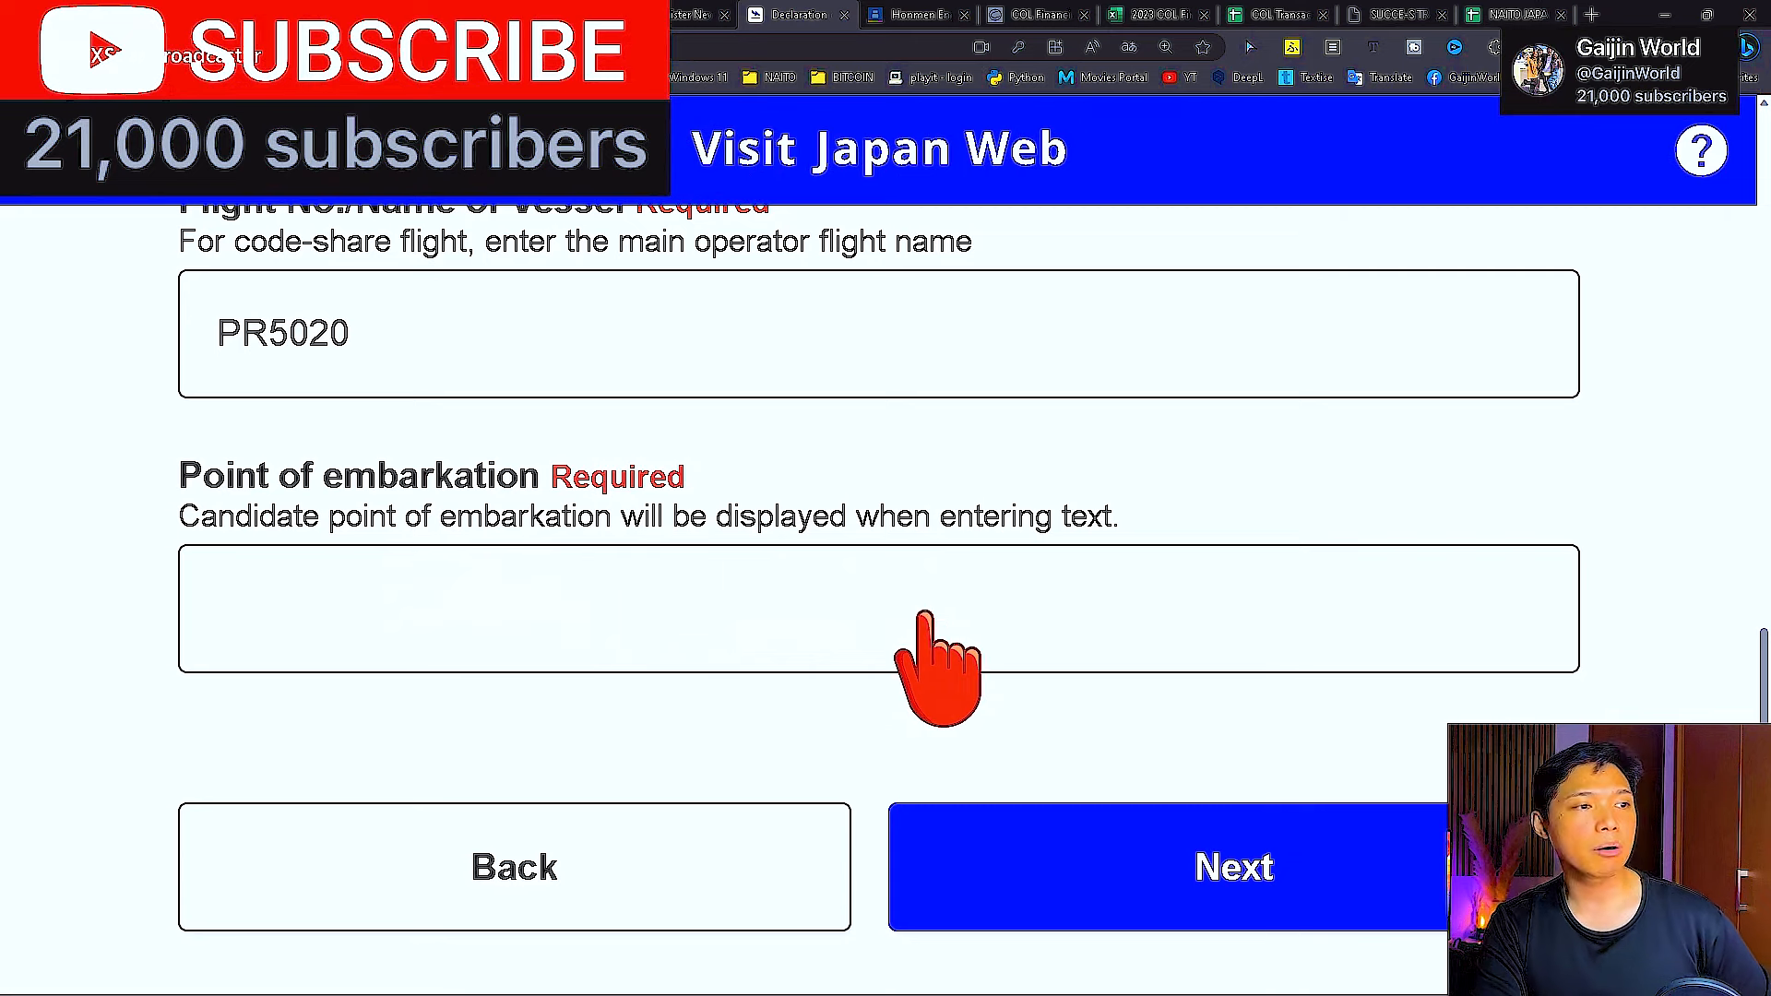
{"action": "left_click", "coordinate": [845, 596]}
{"action": "scroll", "coordinate": [475, 627], "scroll_direction": "up", "scroll_amount": 3}
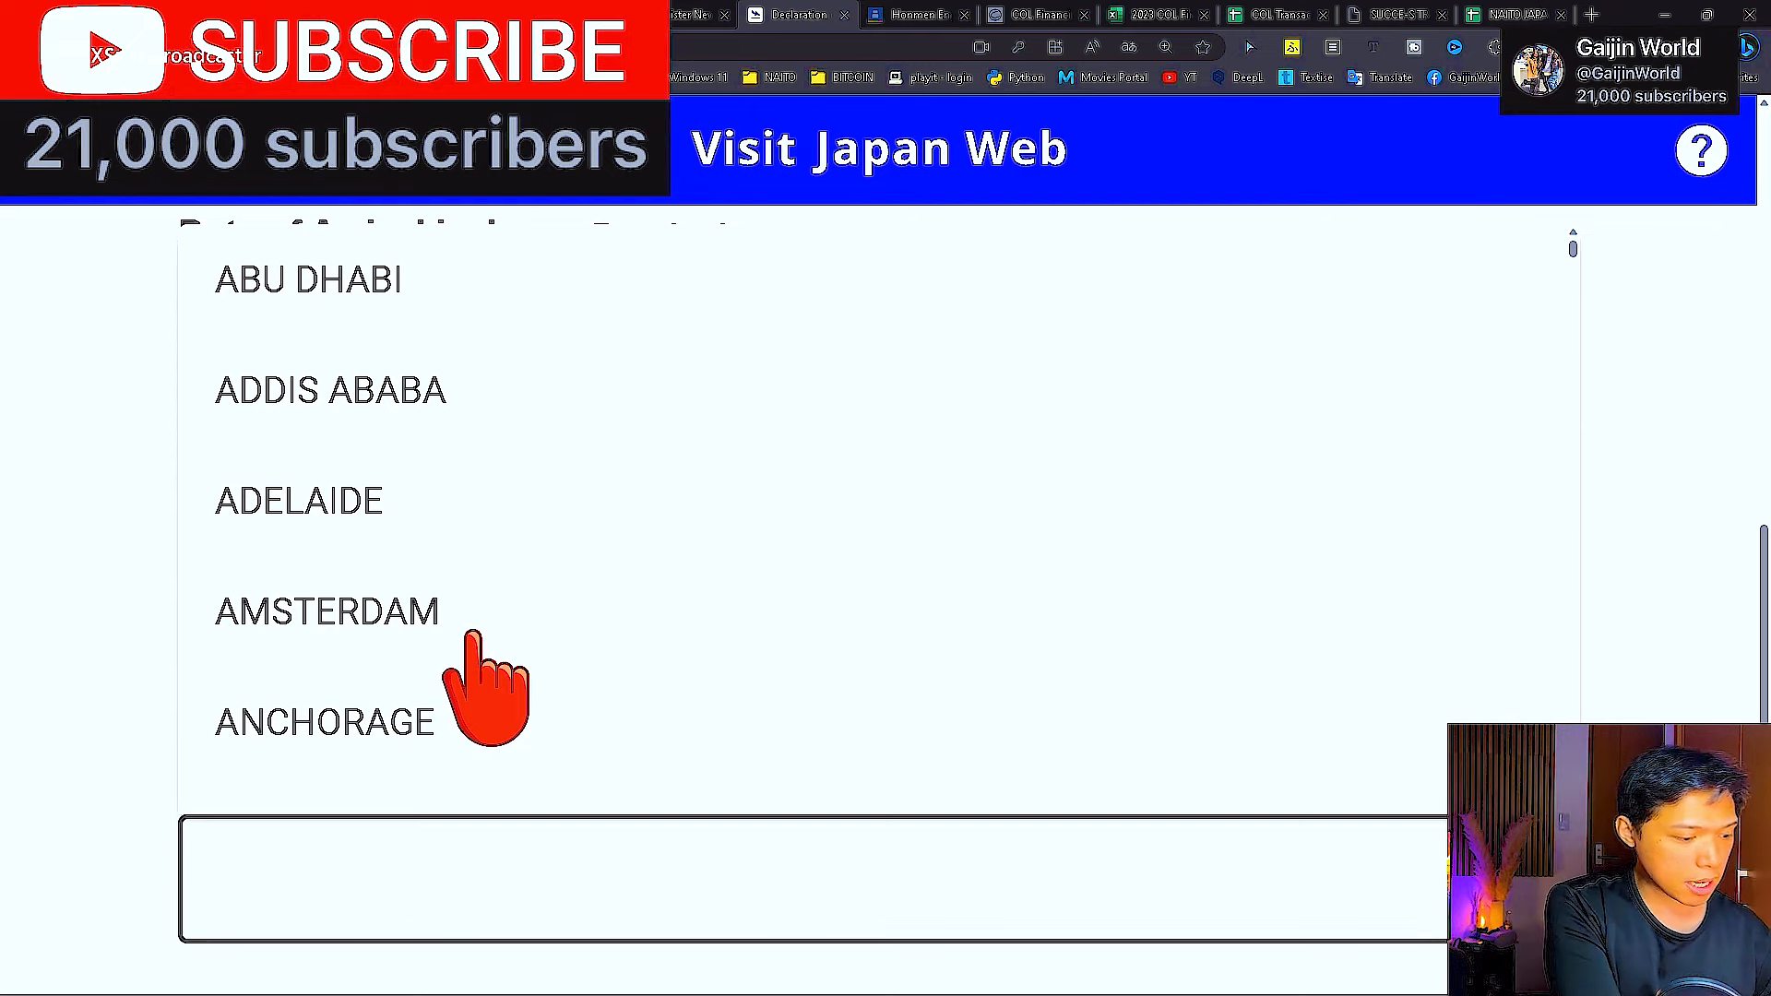
{"action": "type", "text": "ph"}
{"action": "key", "text": "BackSpace"}
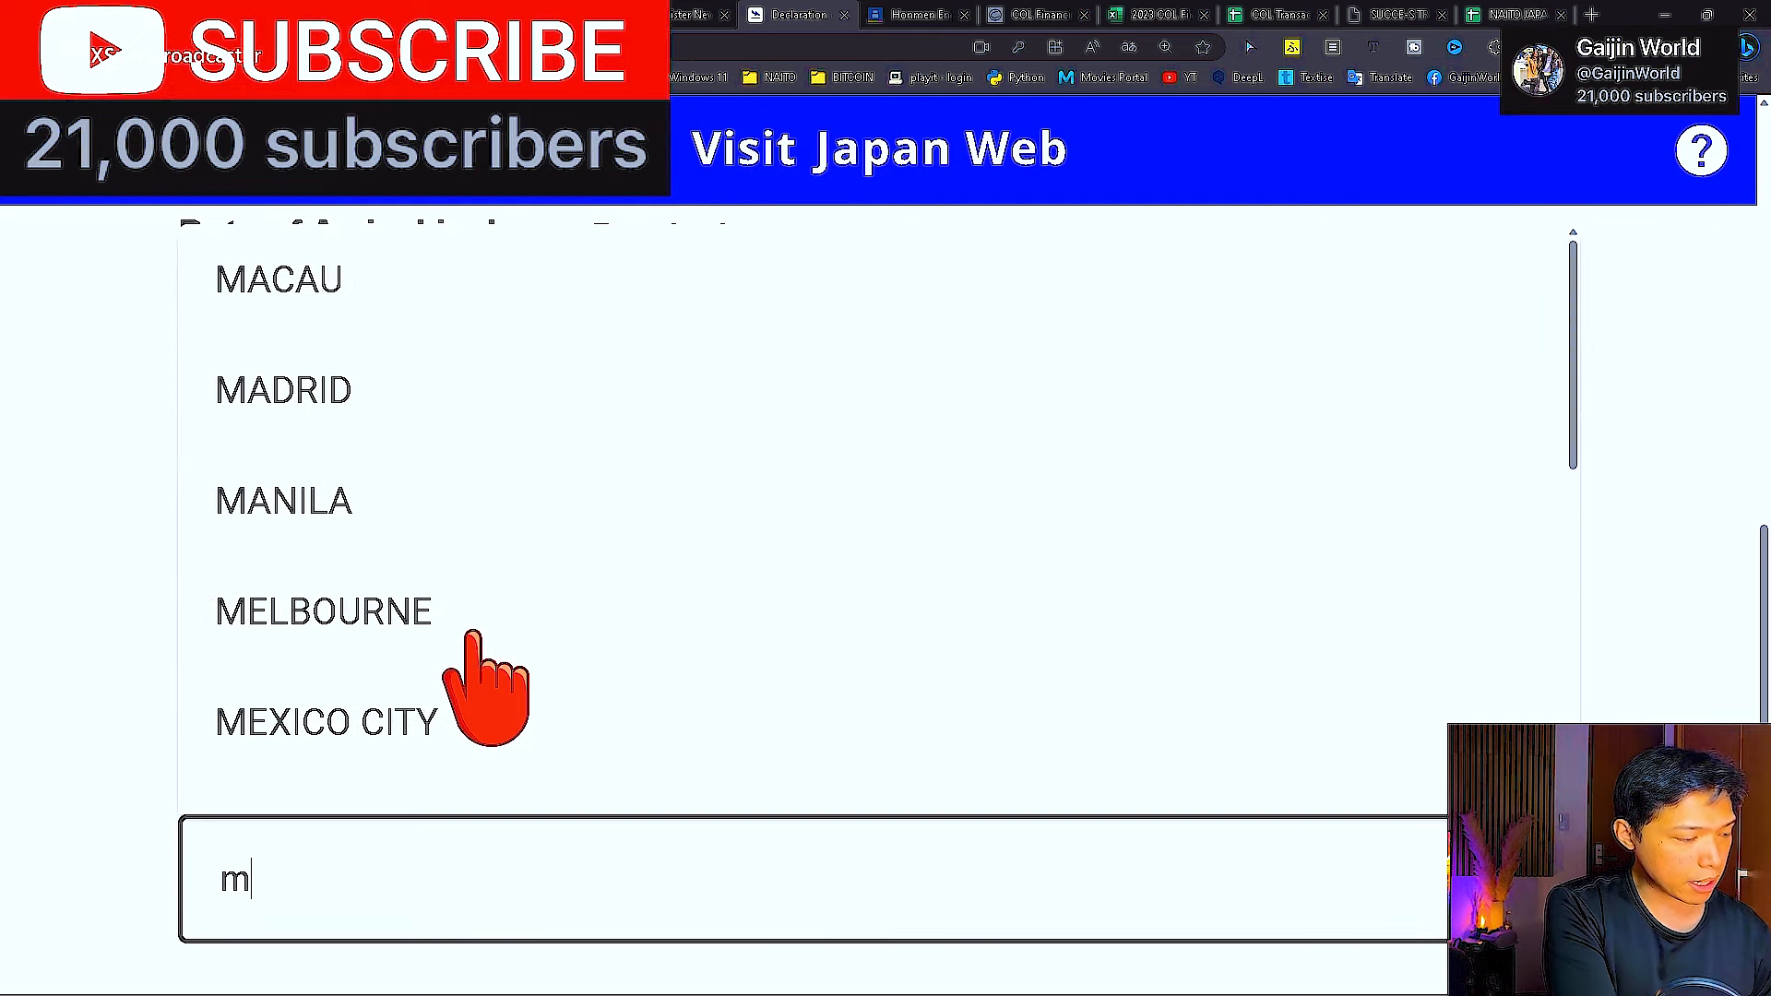
{"action": "type", "text": "man"}
{"action": "left_click", "coordinate": [406, 761]}
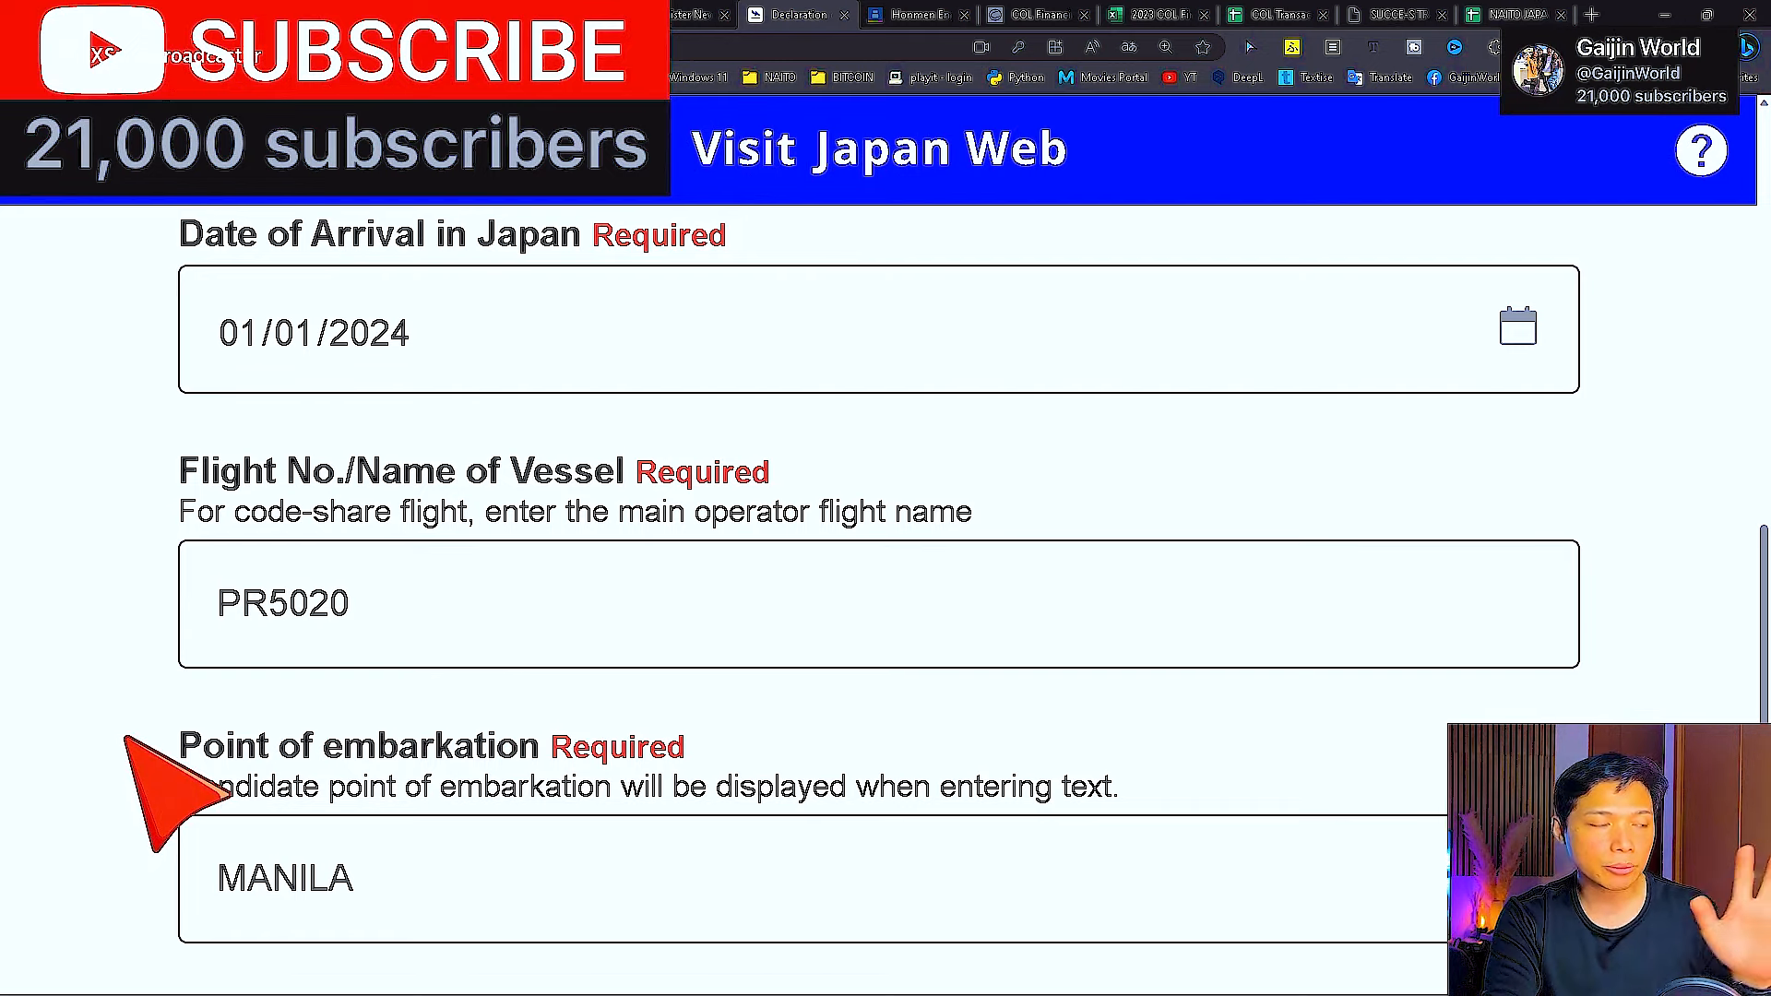
{"action": "scroll", "coordinate": [231, 796], "scroll_direction": "down", "scroll_amount": 2}
{"action": "scroll", "coordinate": [219, 751], "scroll_direction": "down", "scroll_amount": 2}
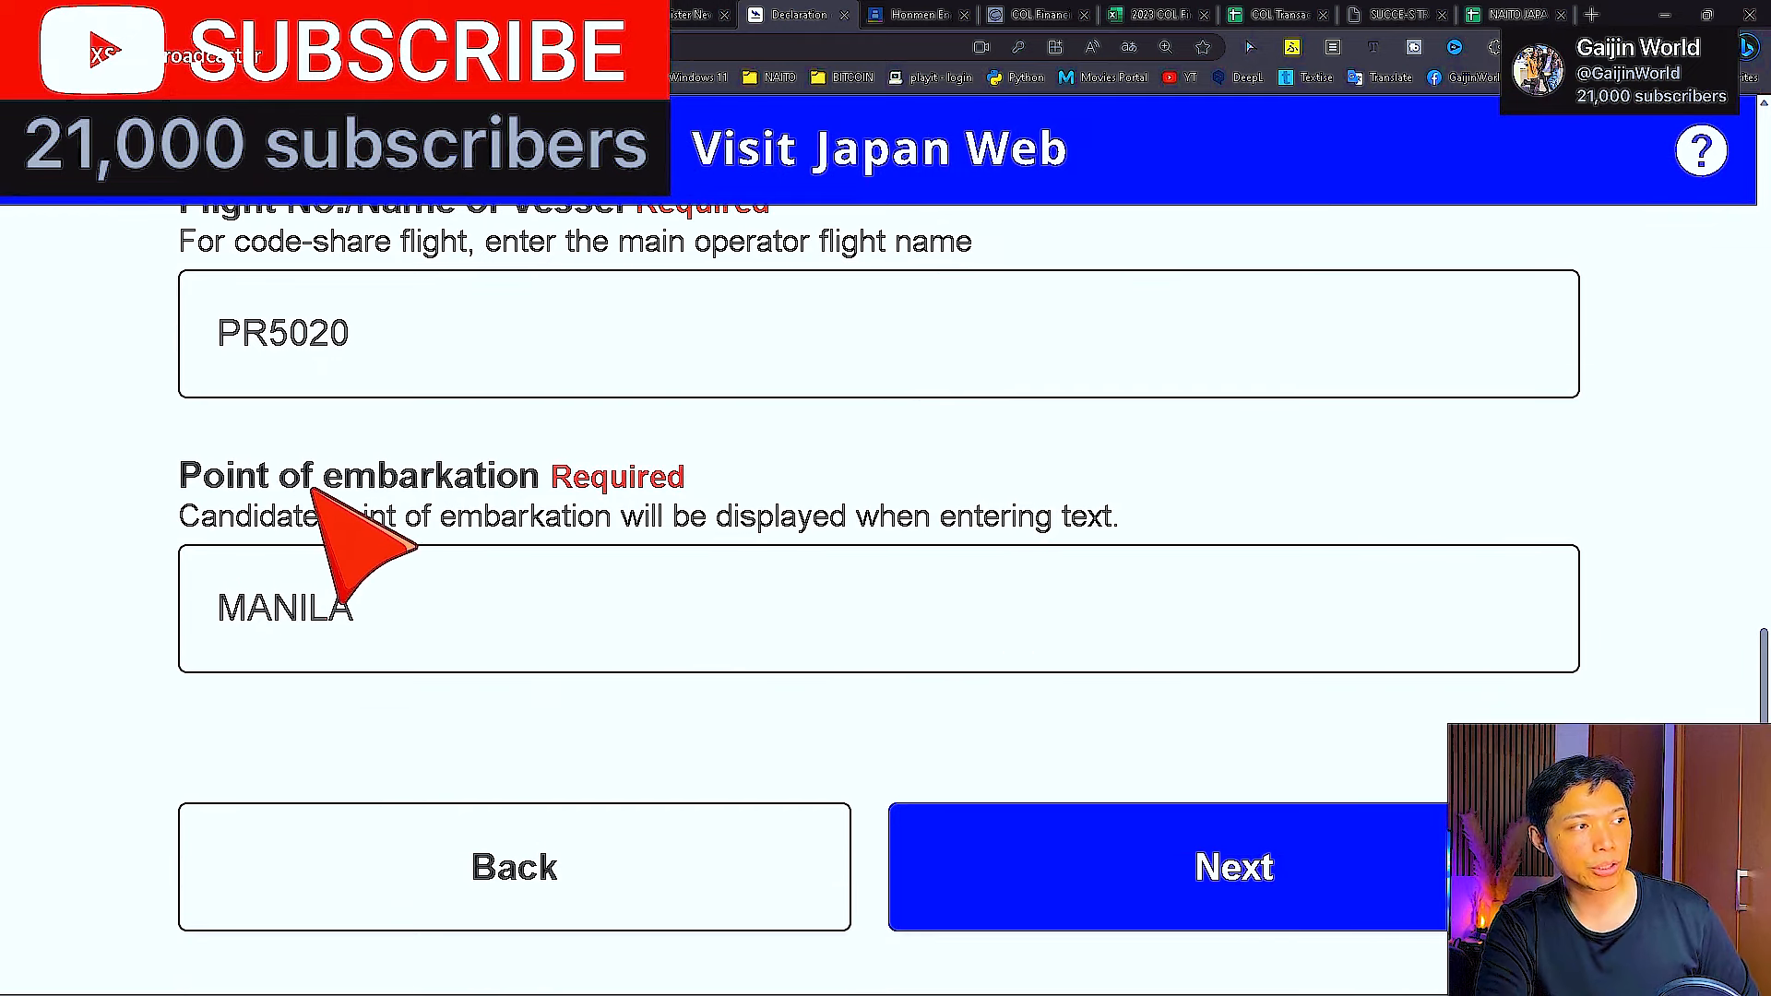
- Proceed from the Basic Information page to Number of Family members Traveling with You
{"action": "left_click", "coordinate": [1234, 871]}
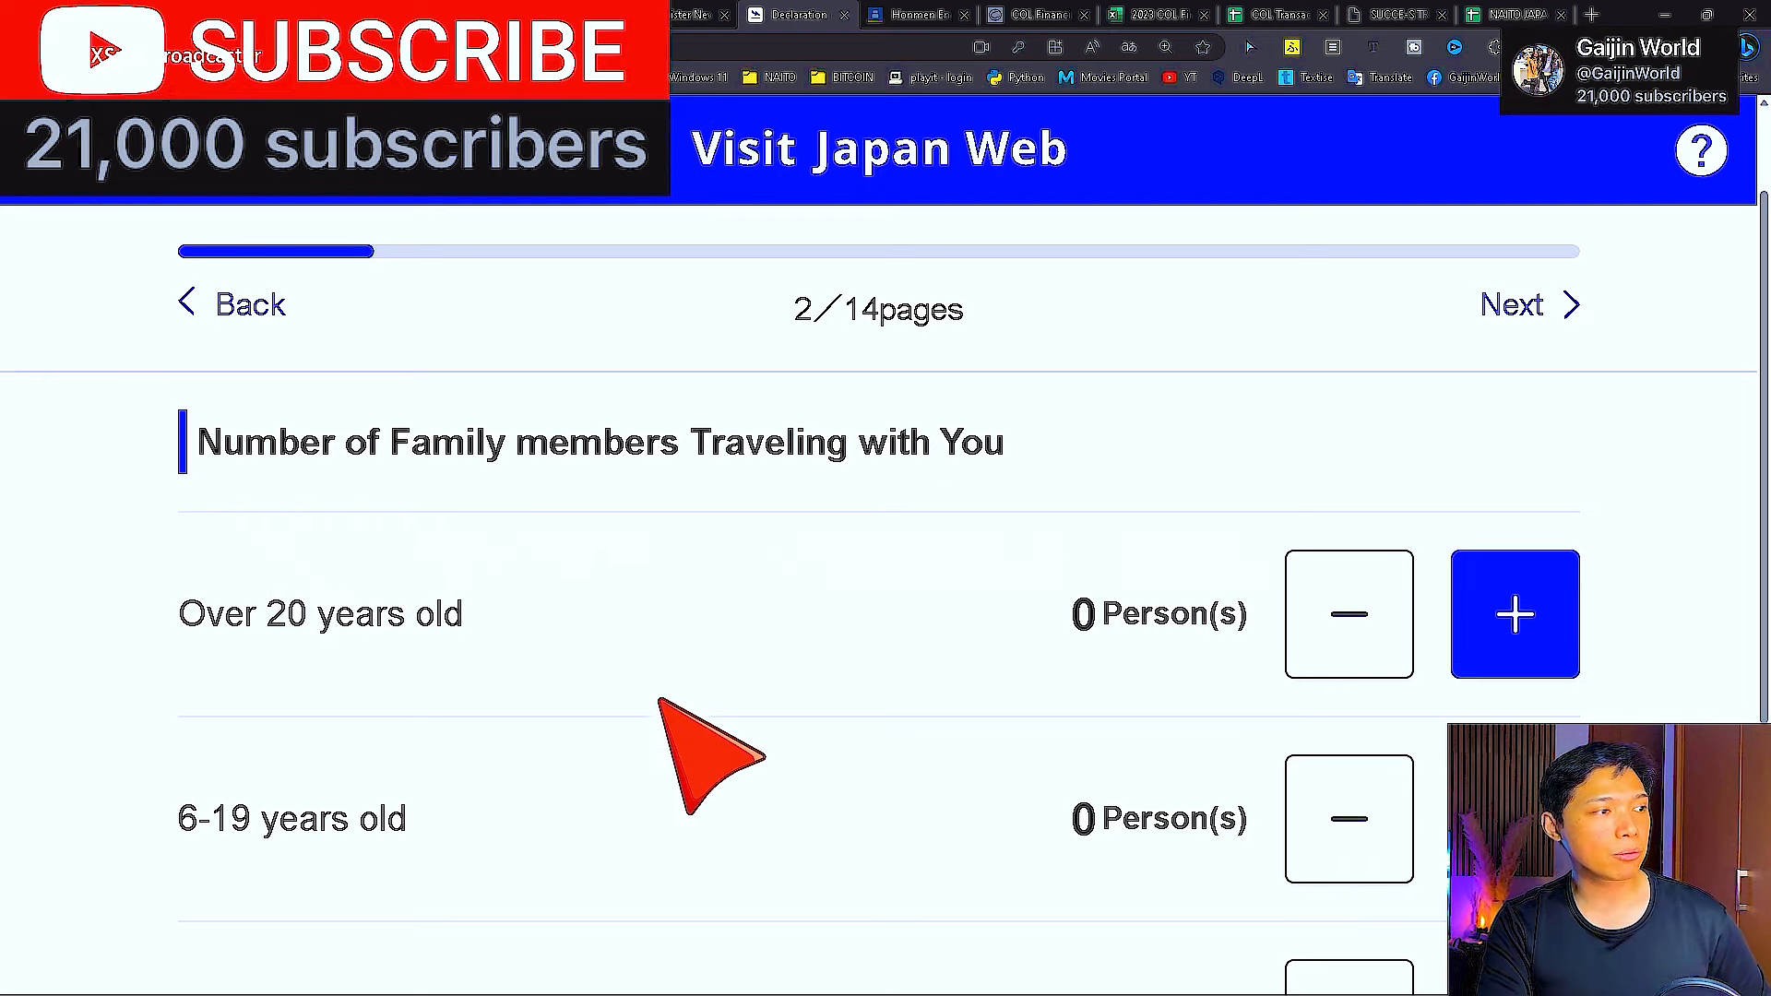
{"action": "scroll", "coordinate": [1522, 553], "scroll_direction": "down", "scroll_amount": 1}
{"action": "left_click", "coordinate": [1517, 480]}
{"action": "left_click", "coordinate": [1348, 478]}
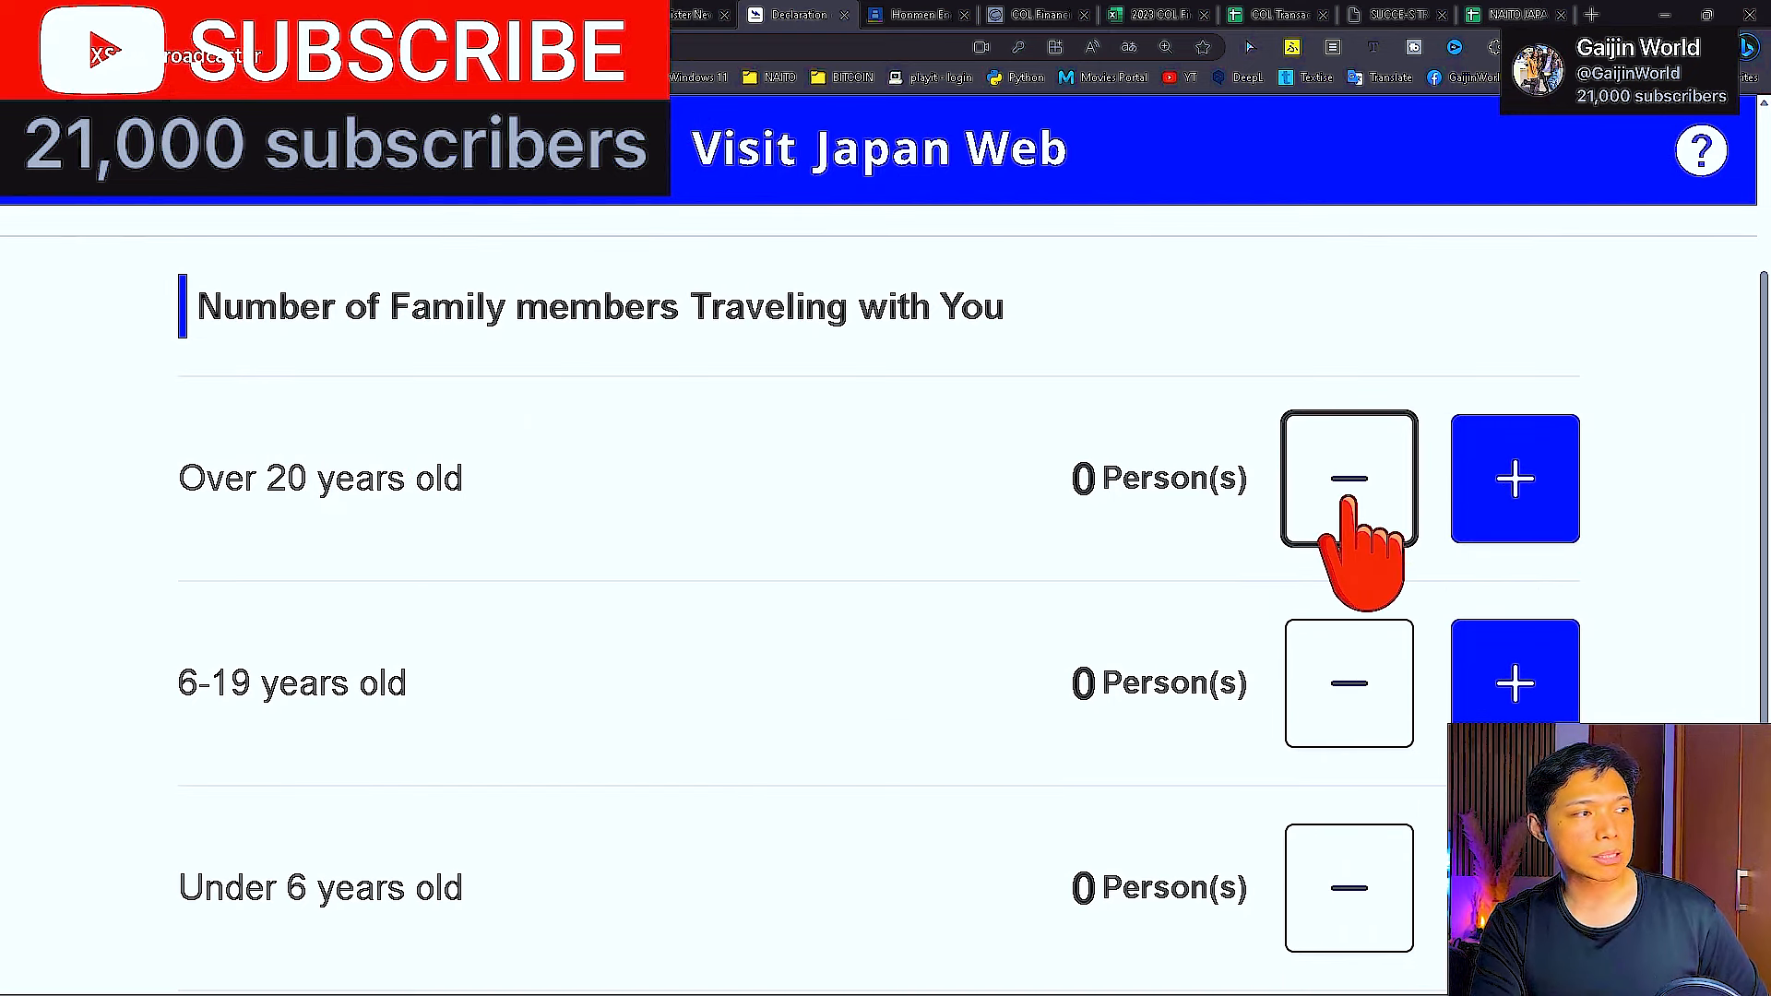
{"action": "left_click", "coordinate": [1516, 482]}
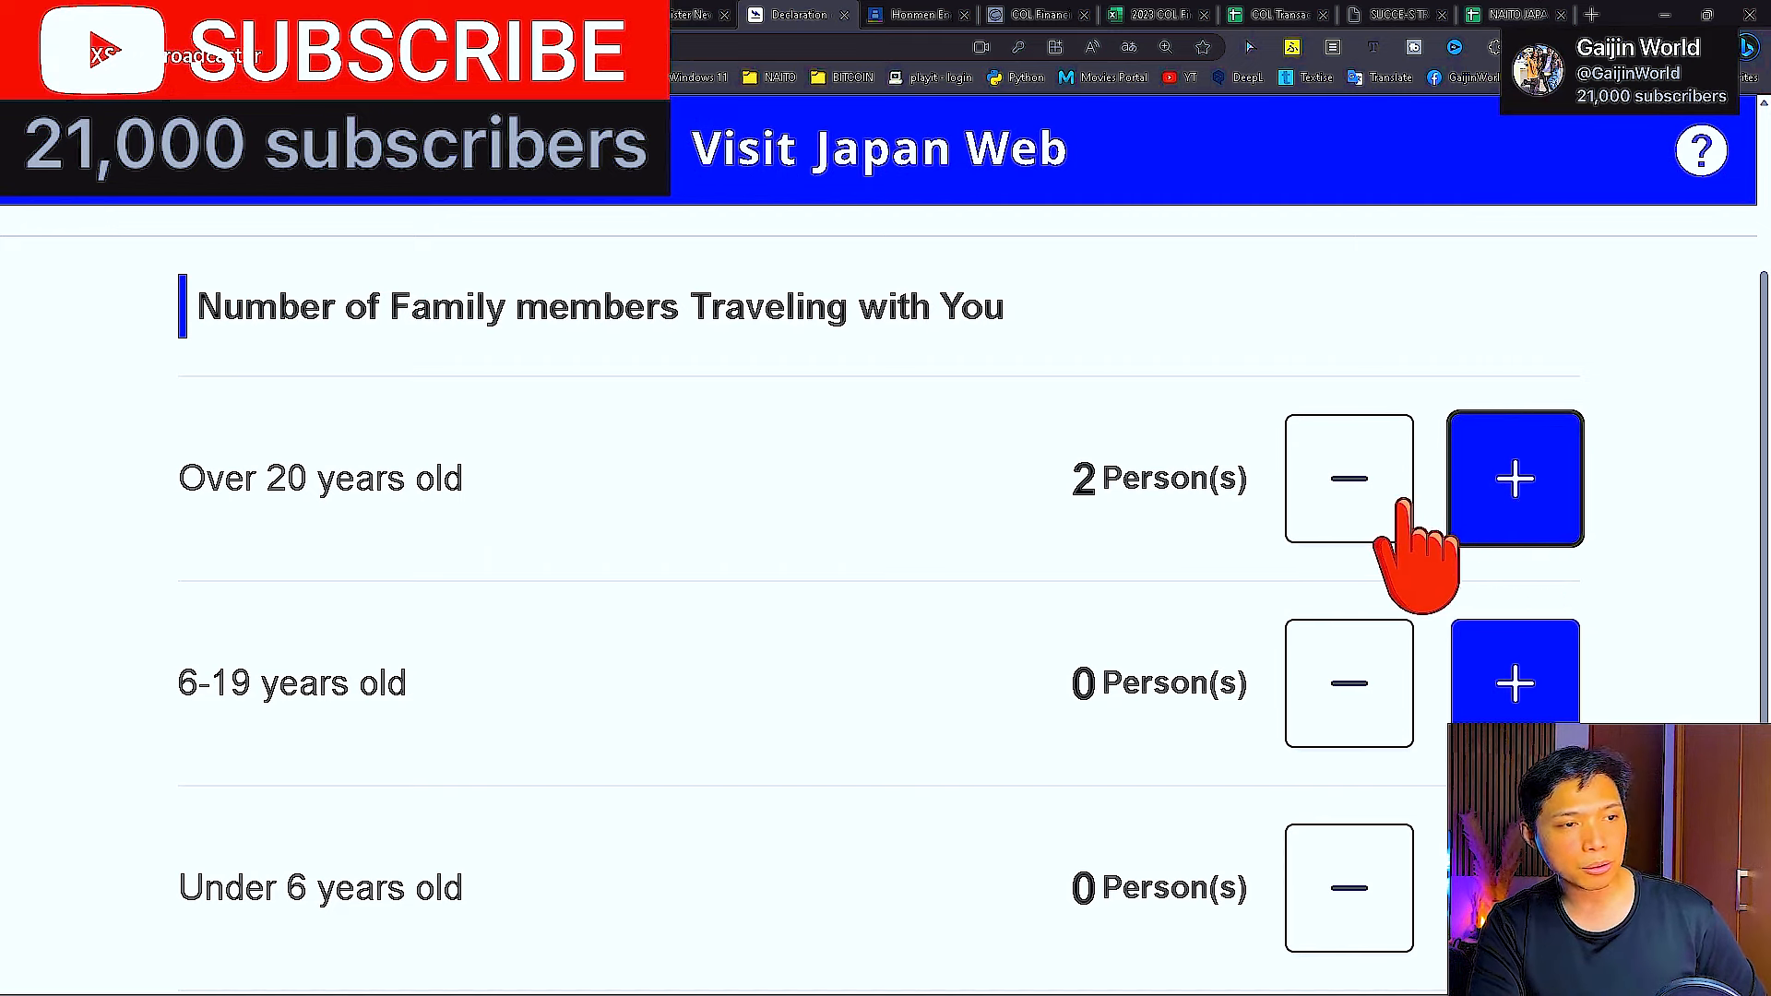
{"action": "left_click", "coordinate": [1342, 489]}
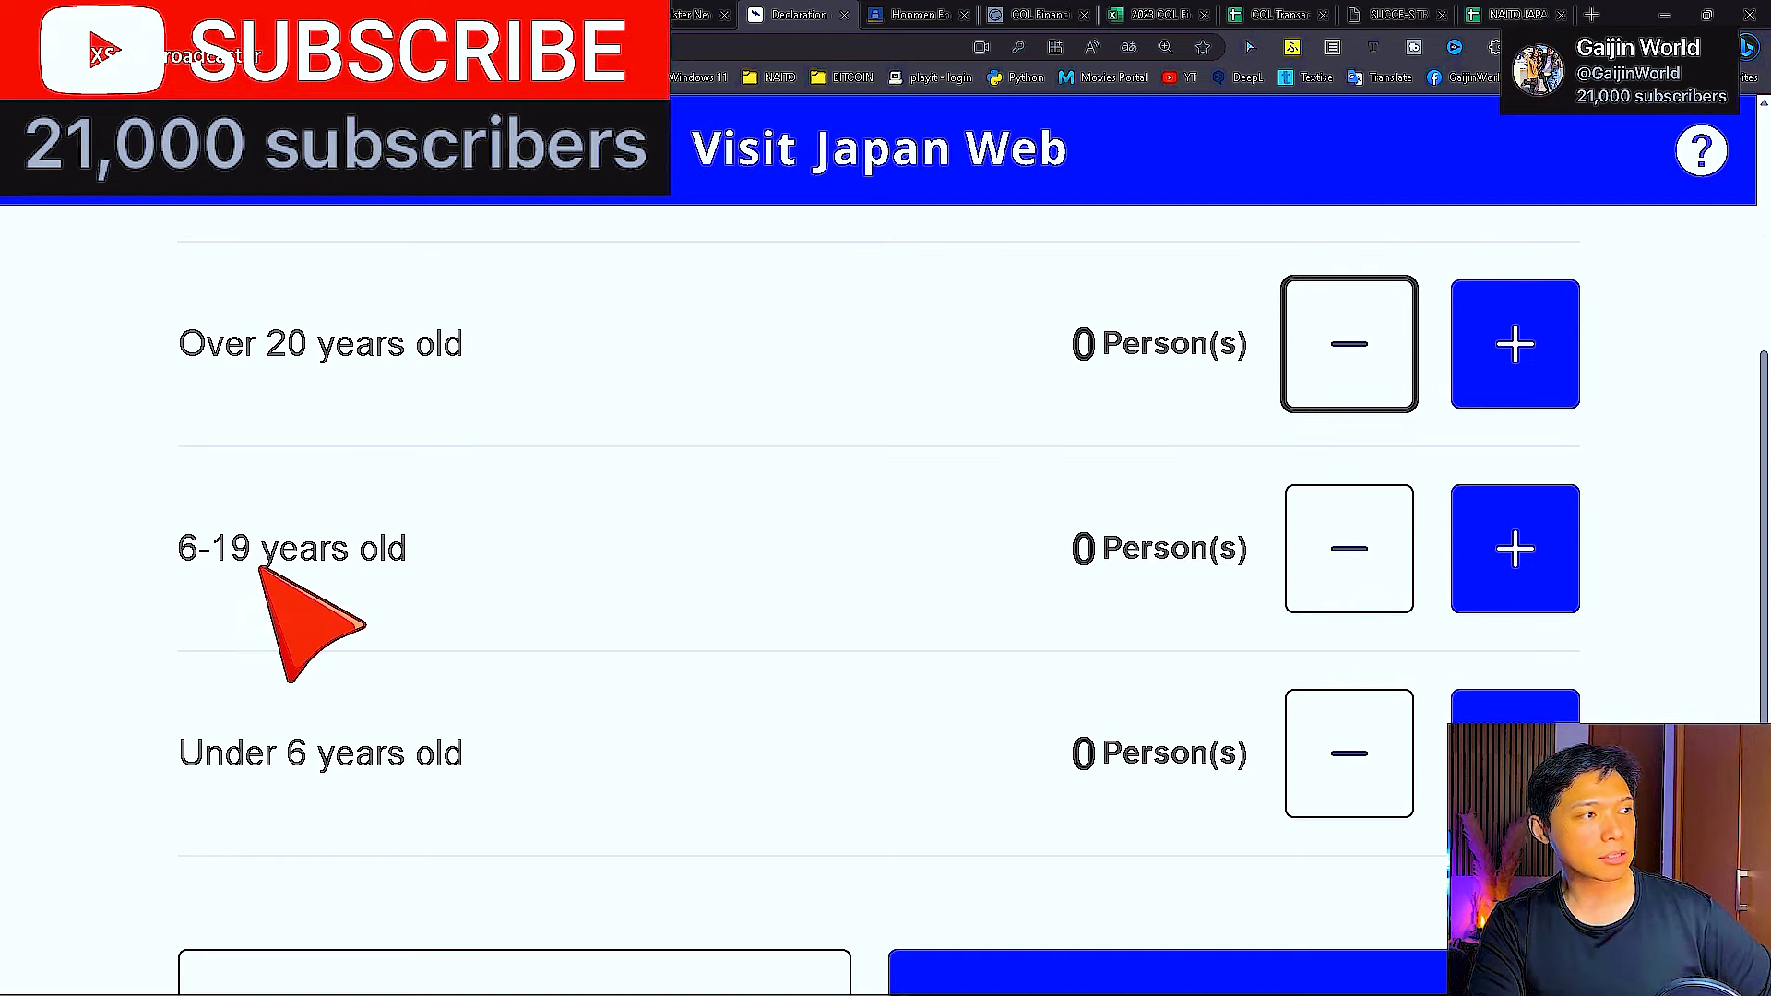
- Declare 0 accompanying family members in all three age groups and proceed to the Address in Japan page
{"action": "scroll", "coordinate": [553, 771], "scroll_direction": "down", "scroll_amount": 2}
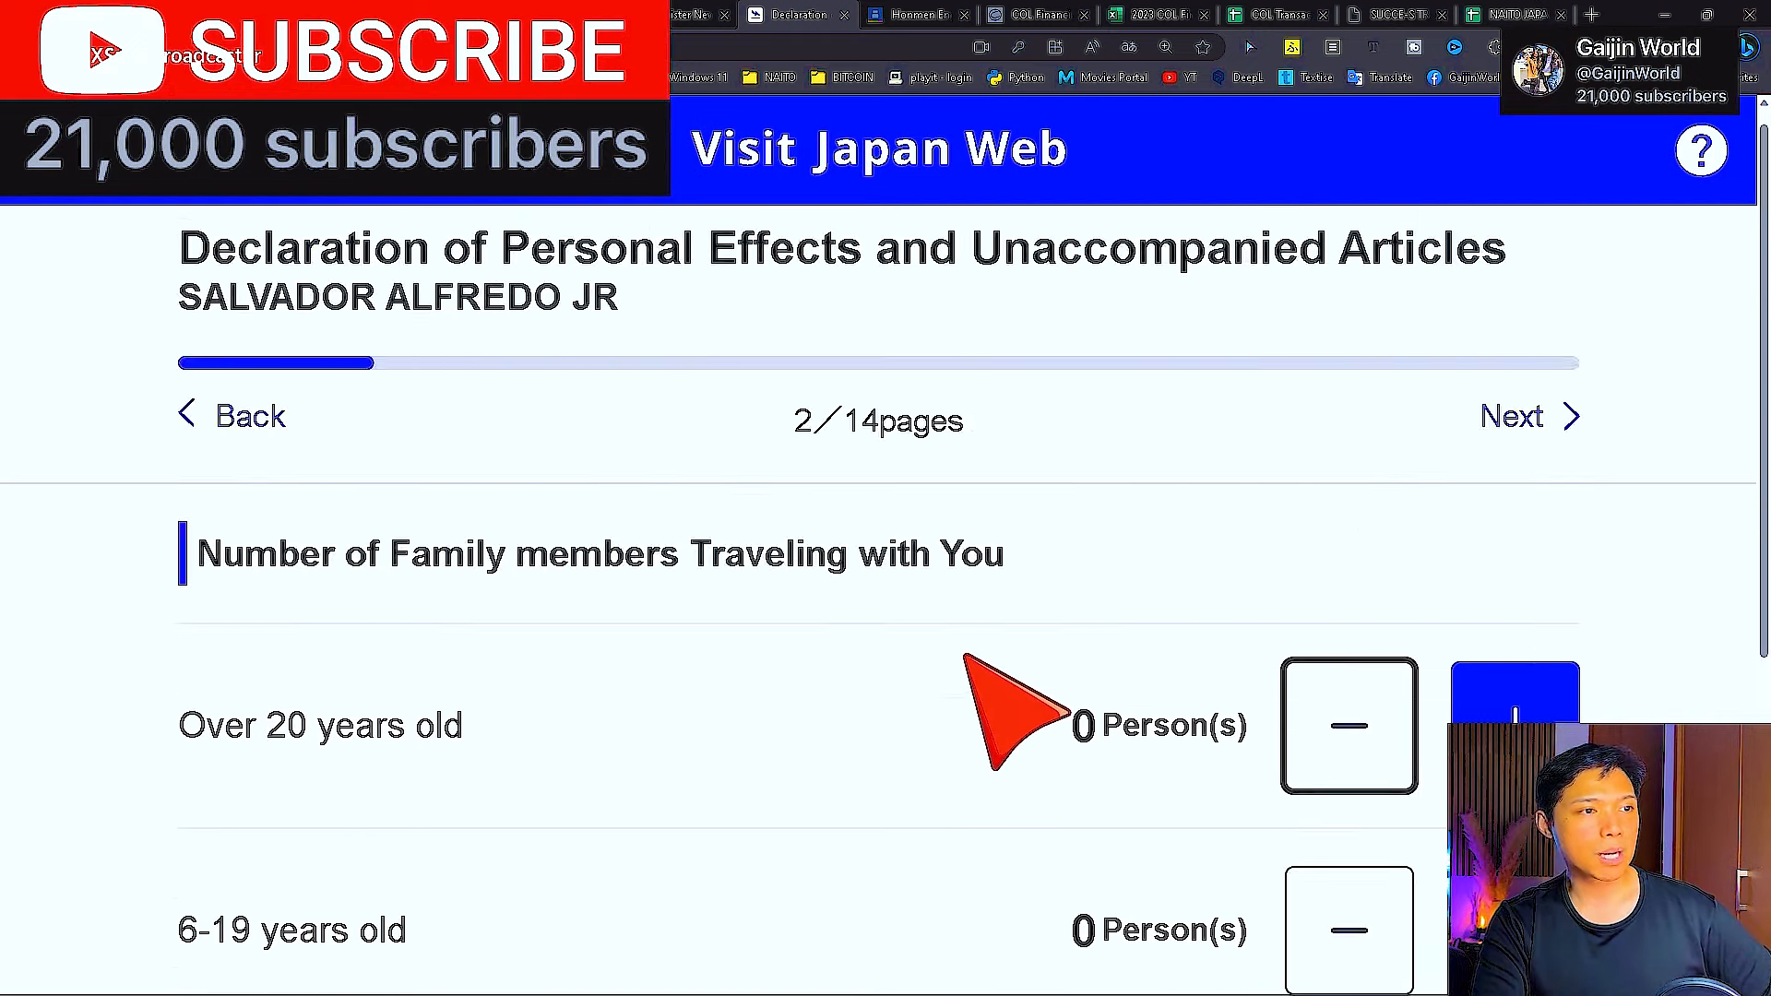
{"action": "scroll", "coordinate": [1043, 637], "scroll_direction": "down", "scroll_amount": 5}
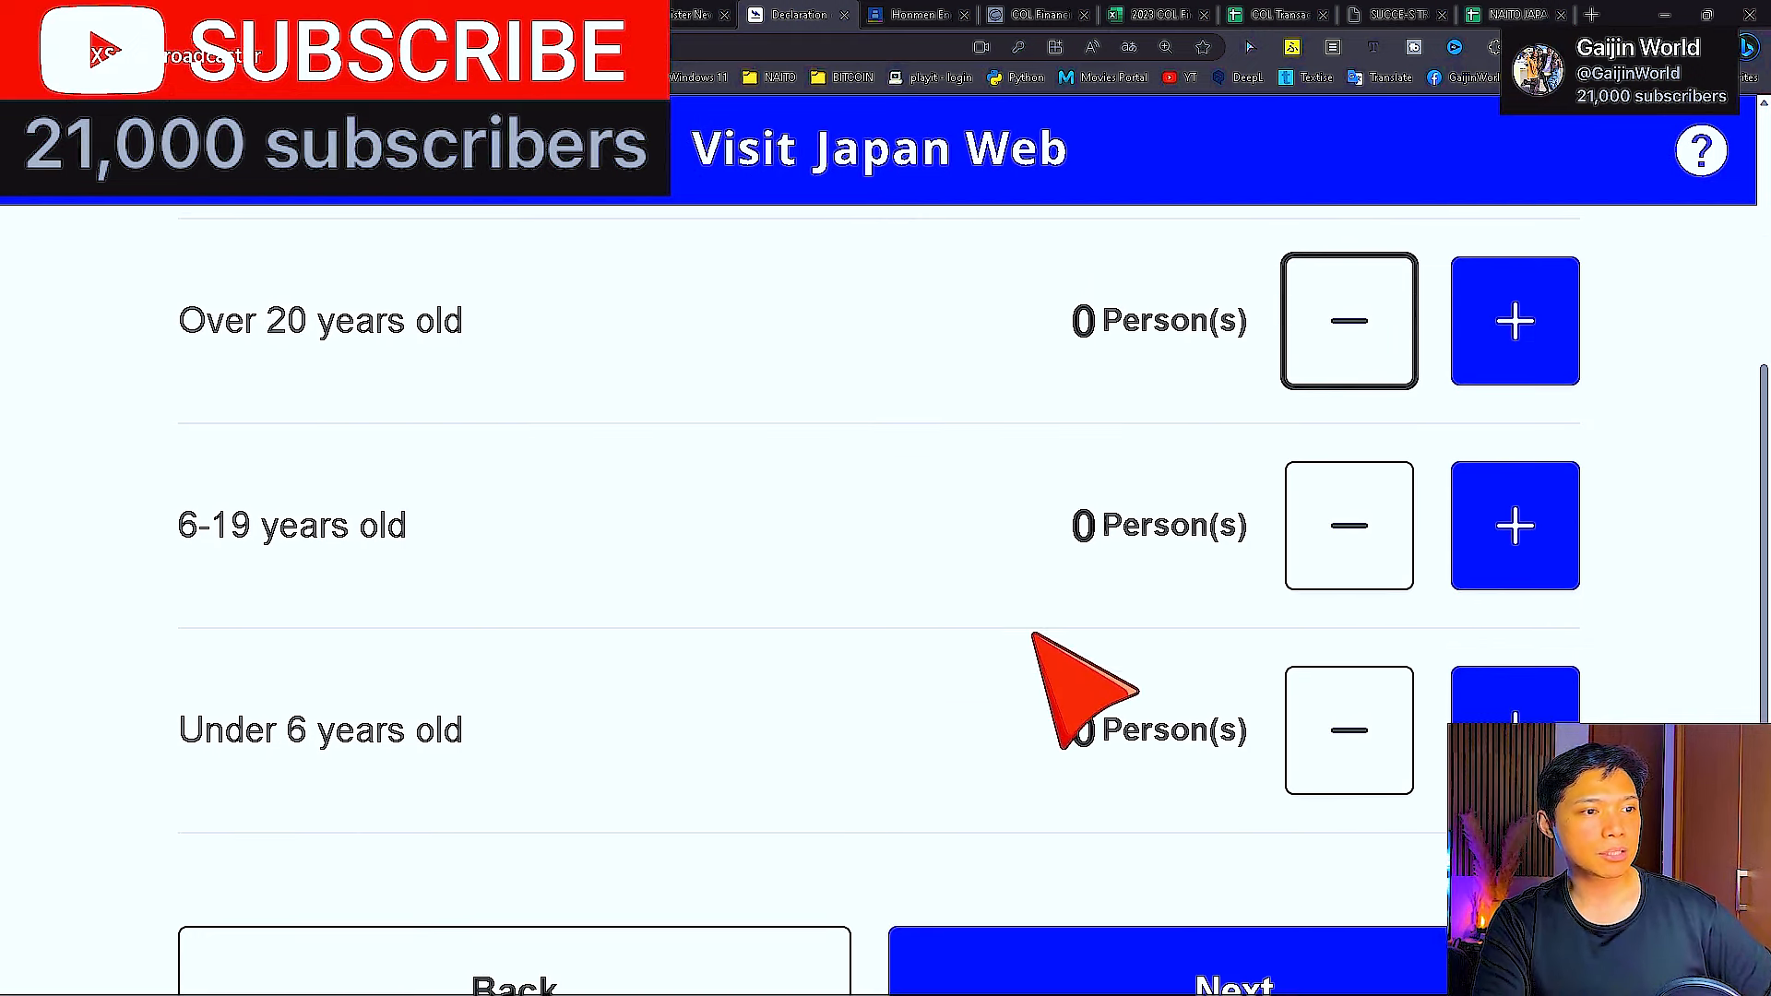
{"action": "scroll", "coordinate": [1310, 839], "scroll_direction": "down", "scroll_amount": 2}
{"action": "left_click", "coordinate": [1375, 838]}
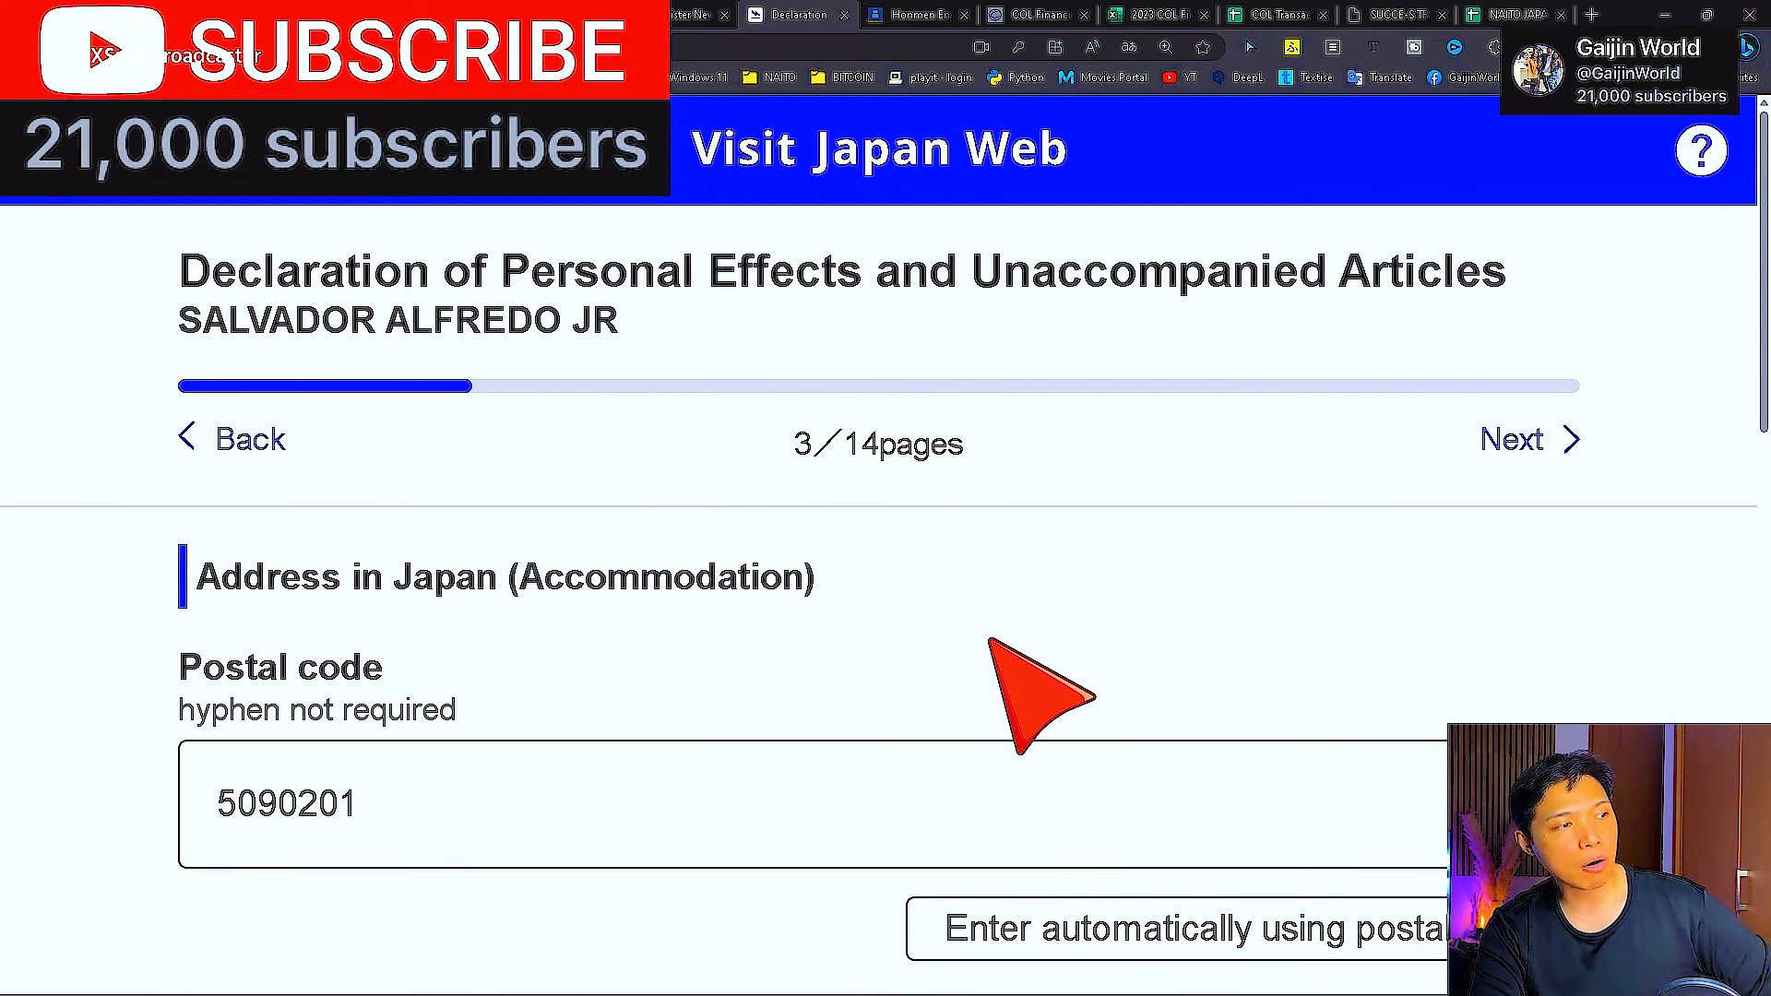
- Review the prefilled accommodation address and telephone fields, leave the hotel name blank, and proceed to Declaration information 1/8
{"action": "scroll", "coordinate": [810, 623], "scroll_direction": "down", "scroll_amount": 4}
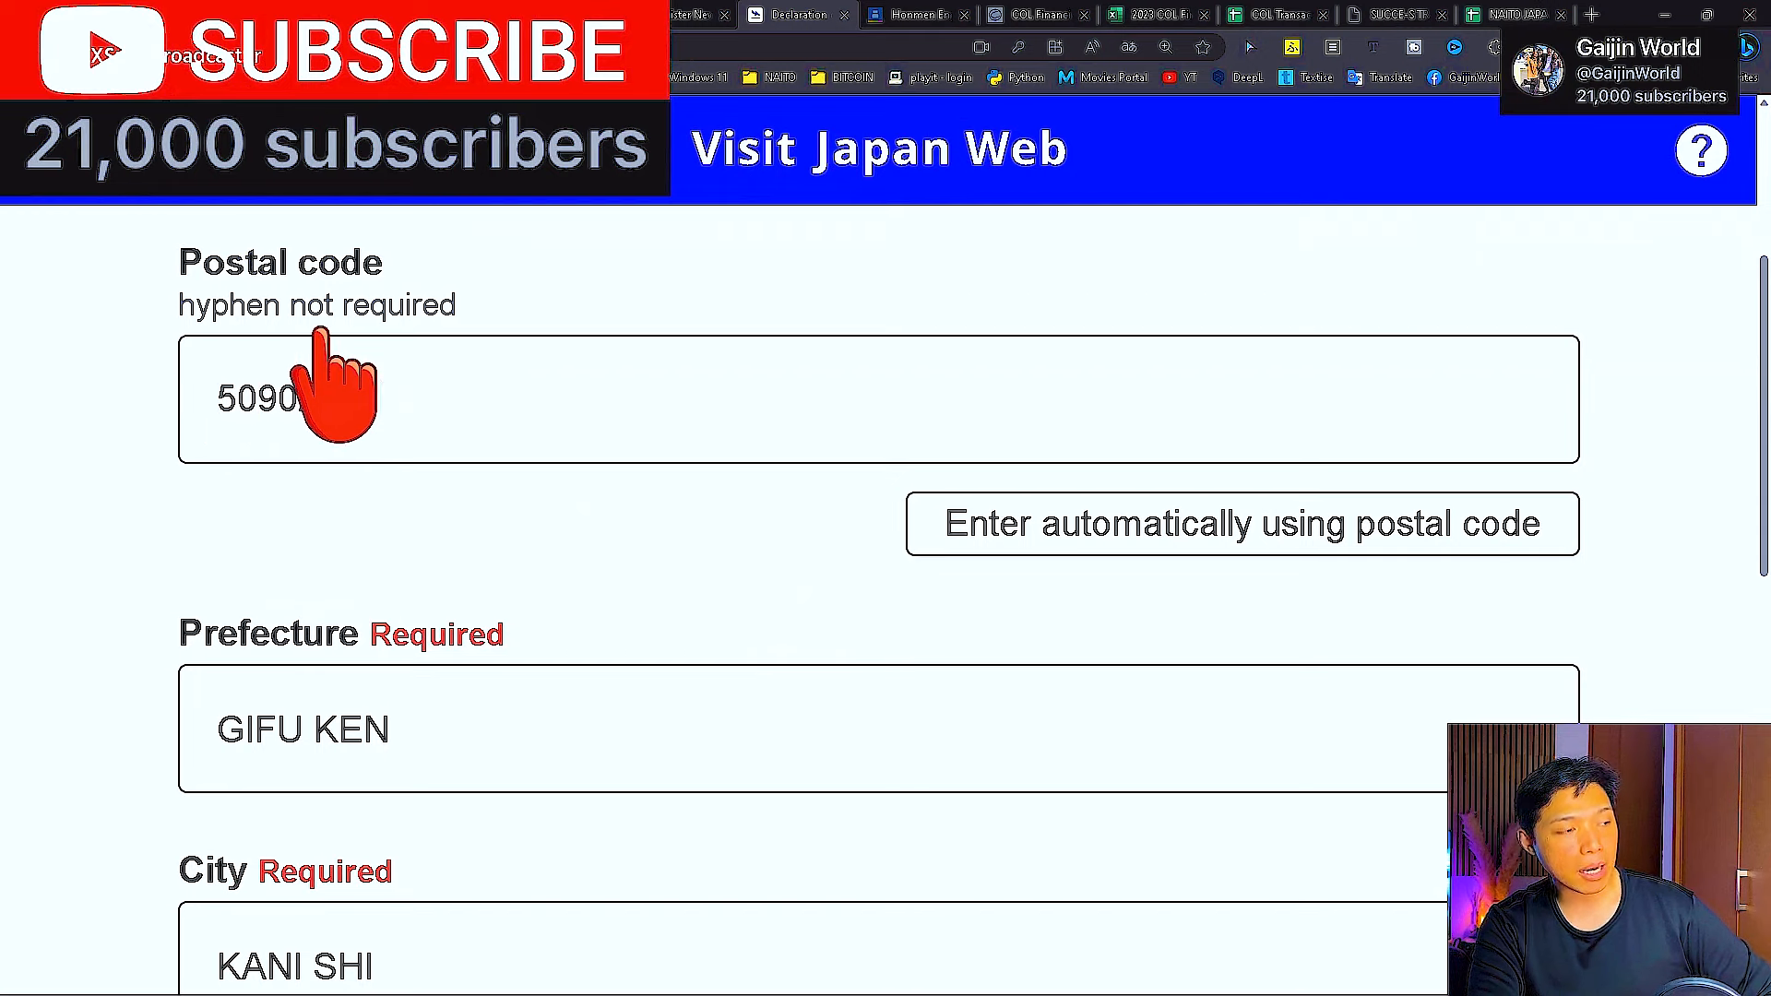
{"action": "scroll", "coordinate": [369, 745], "scroll_direction": "down", "scroll_amount": 5}
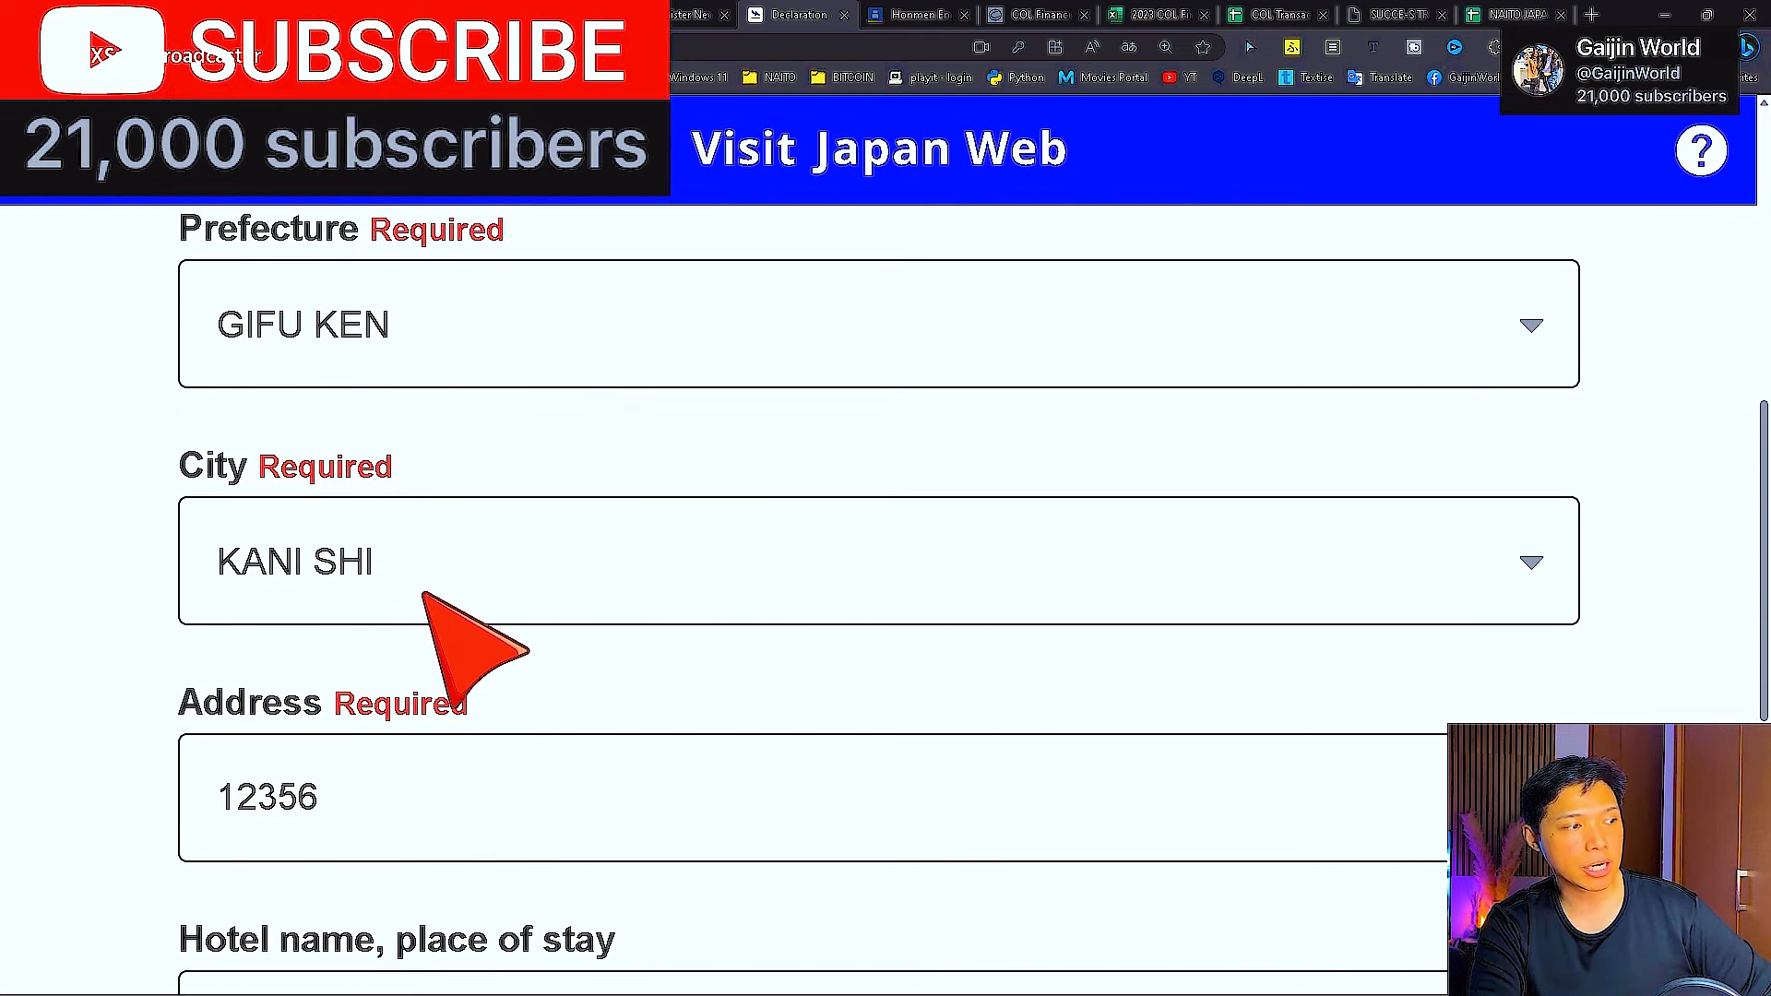
{"action": "scroll", "coordinate": [425, 595], "scroll_direction": "down", "scroll_amount": 3}
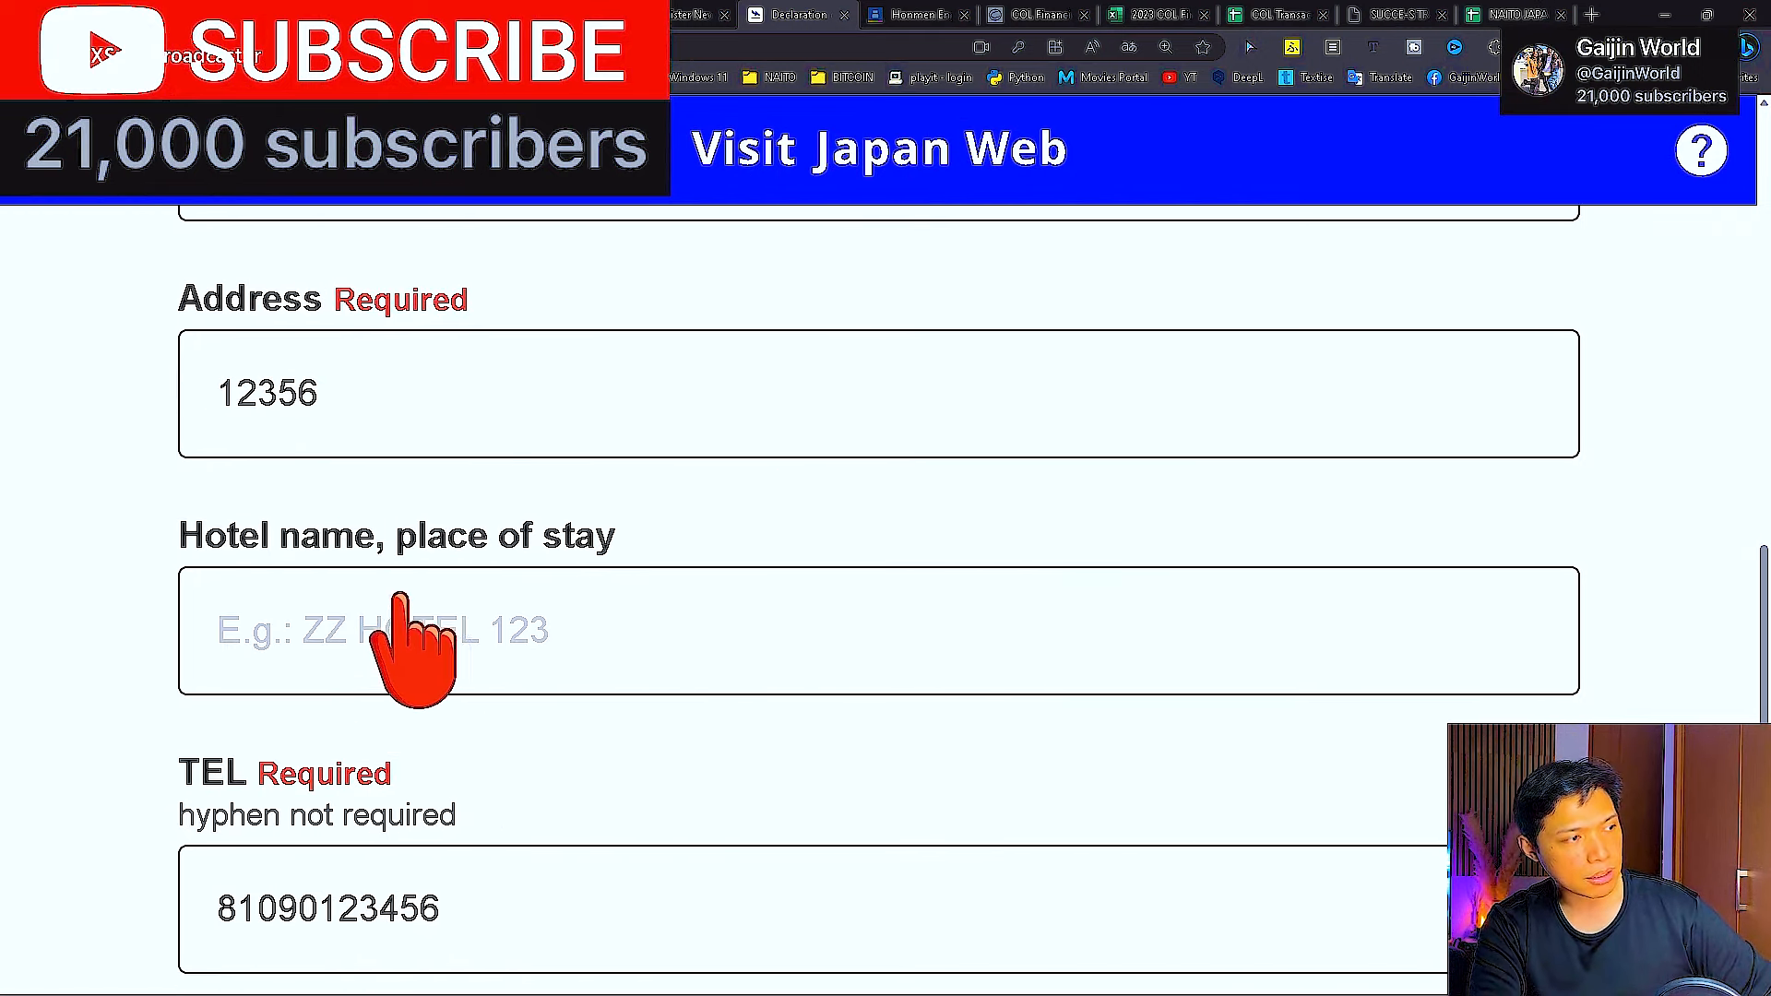
{"action": "left_click", "coordinate": [450, 611]}
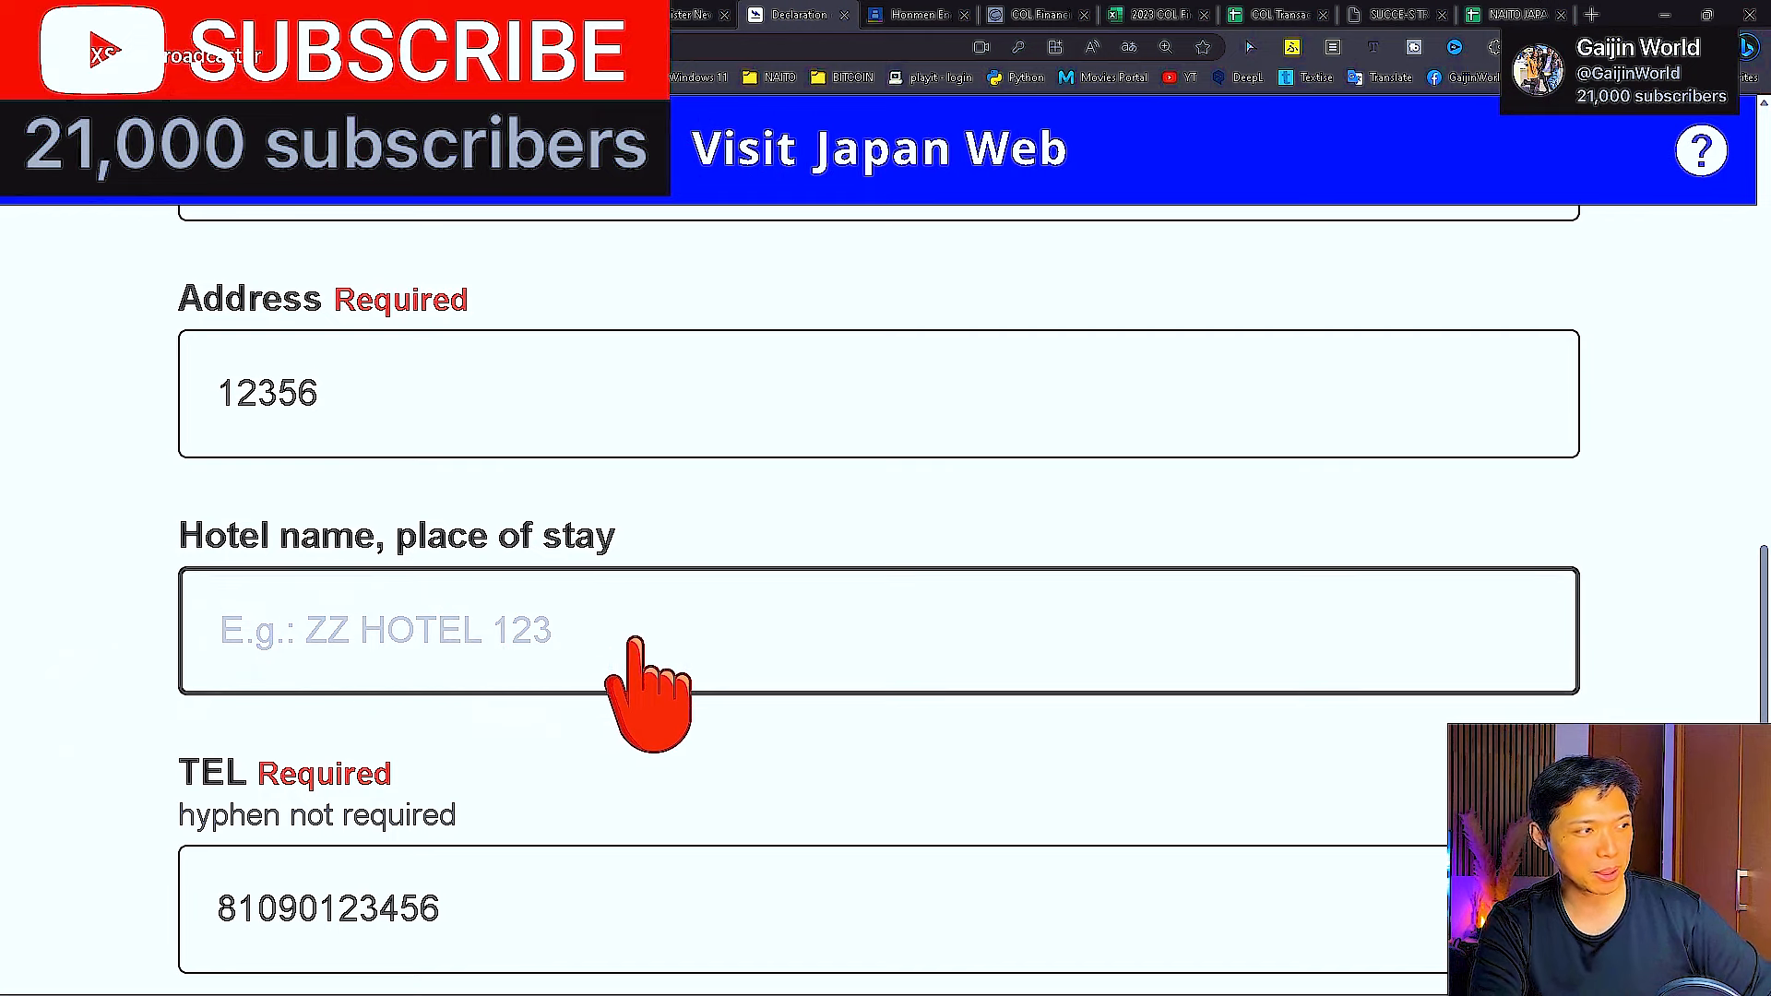
{"action": "left_click", "coordinate": [97, 671]}
{"action": "scroll", "coordinate": [426, 520], "scroll_direction": "down", "scroll_amount": 1}
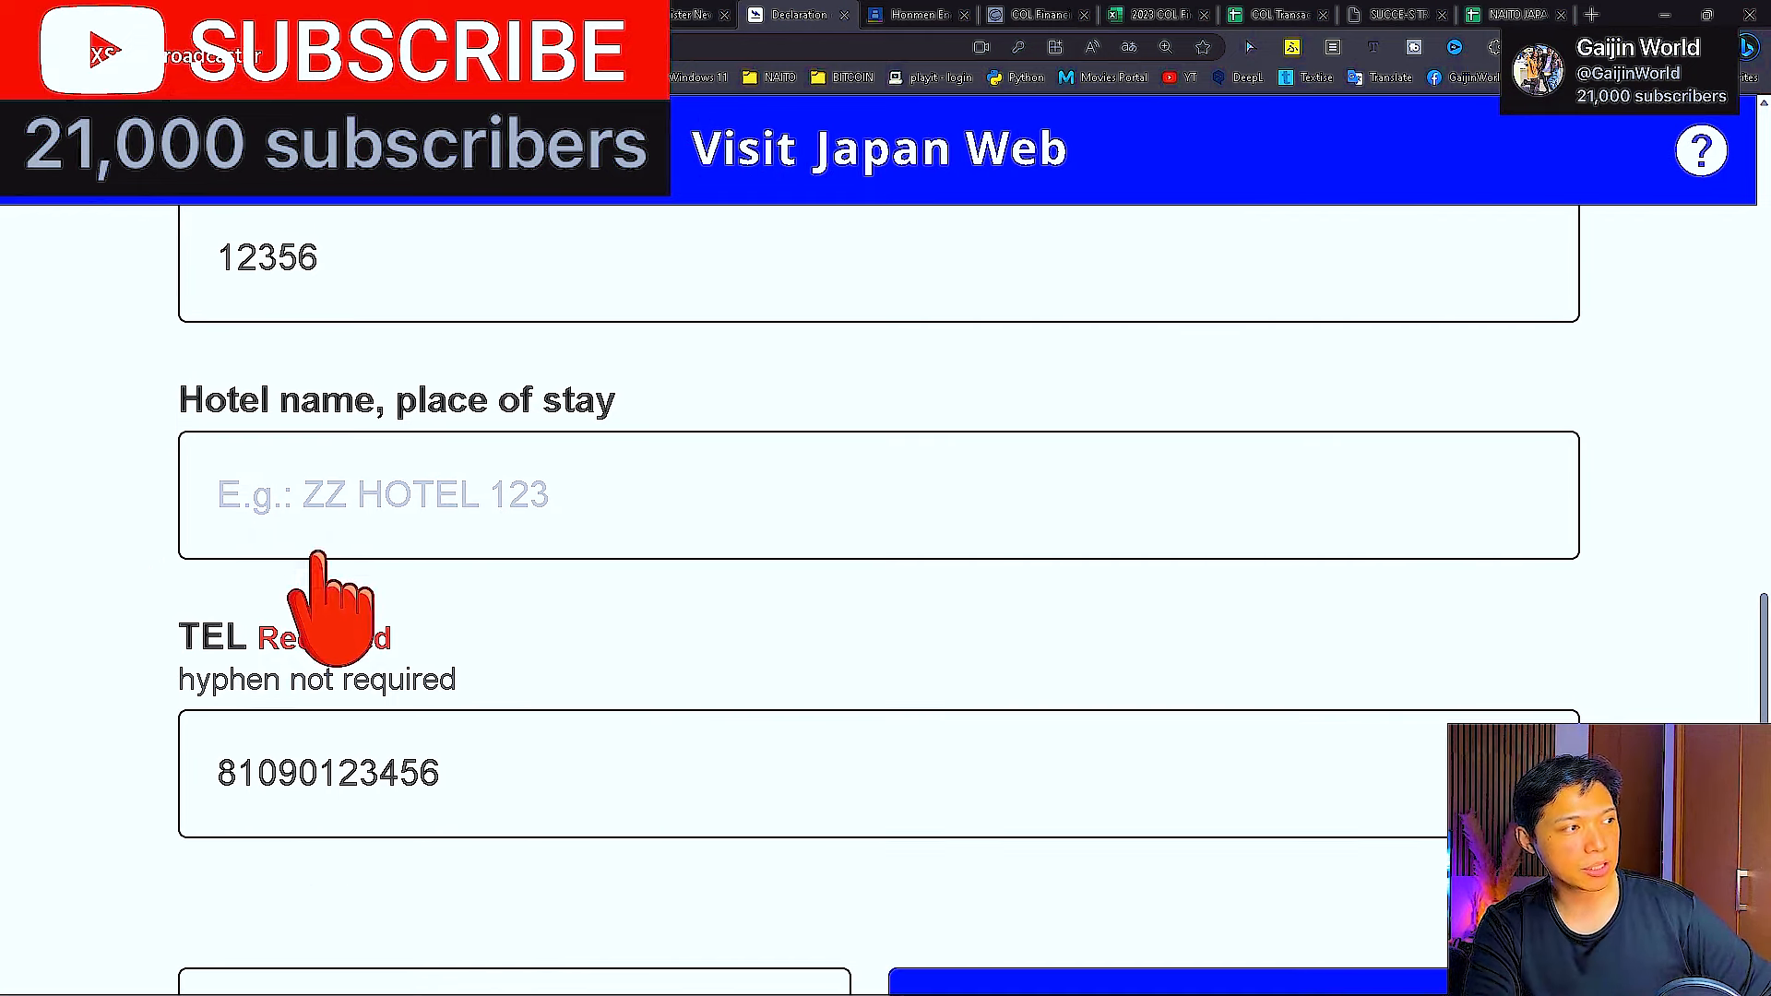
{"action": "scroll", "coordinate": [83, 645], "scroll_direction": "down", "scroll_amount": 1}
{"action": "scroll", "coordinate": [277, 553], "scroll_direction": "up", "scroll_amount": 1}
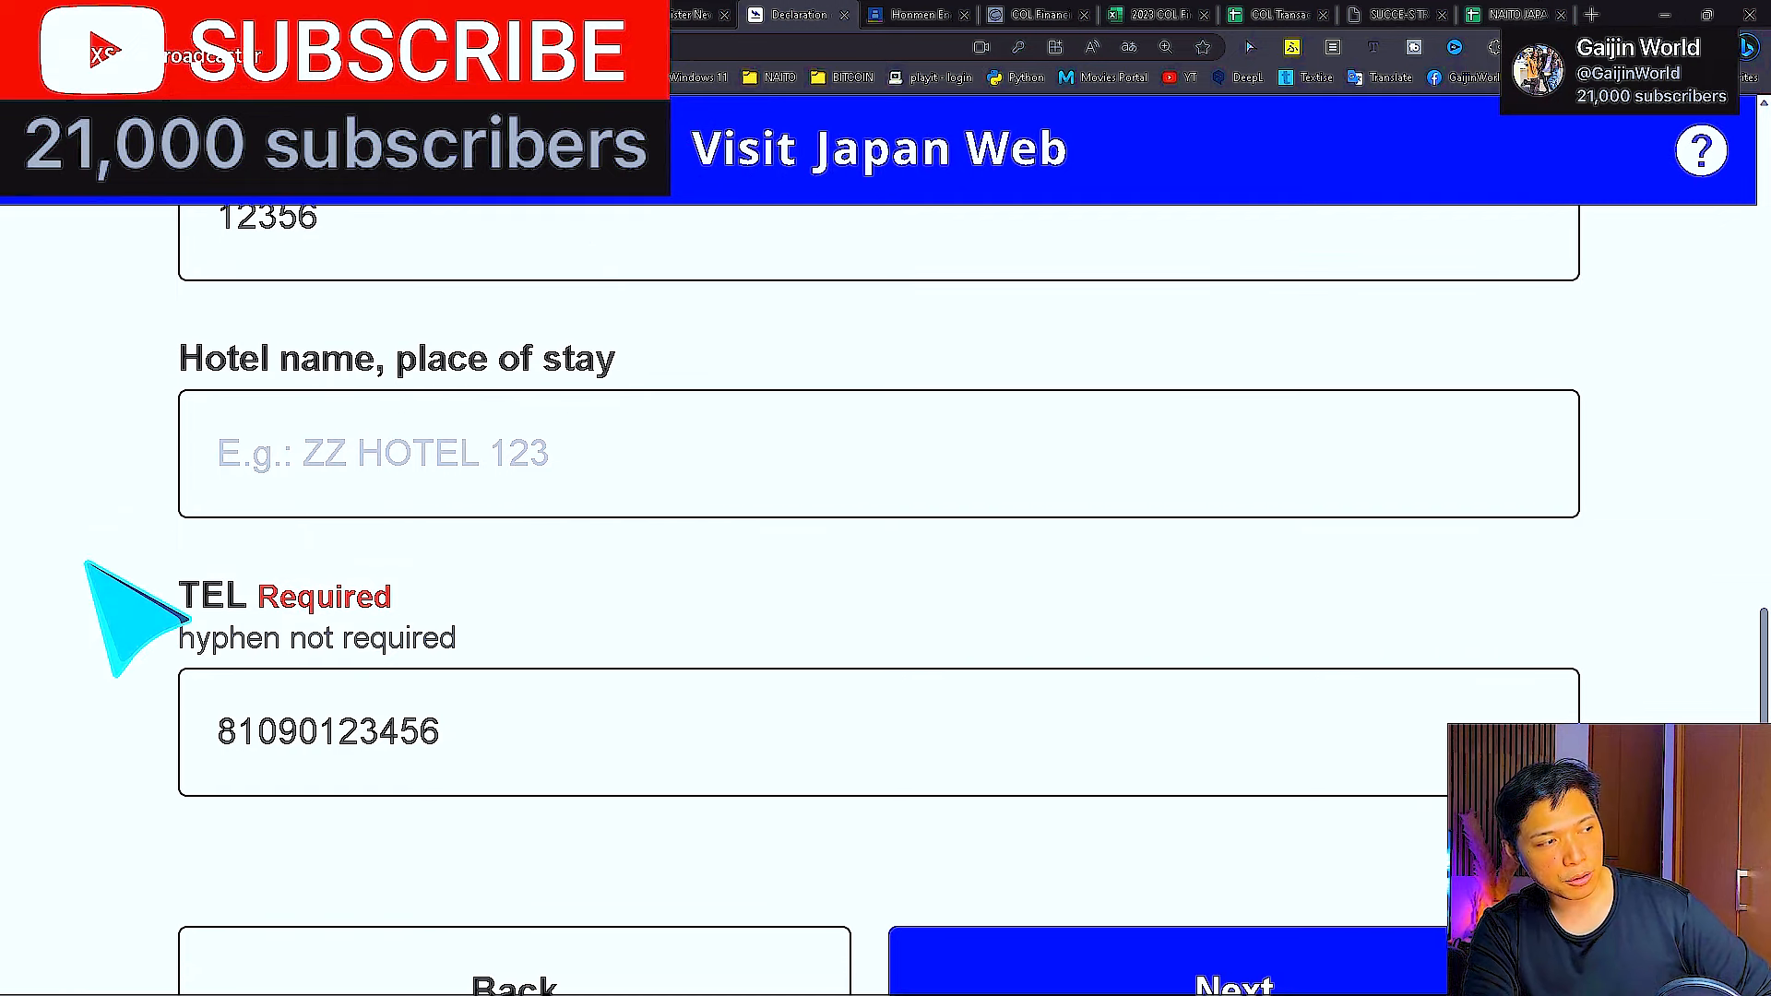
{"action": "scroll", "coordinate": [412, 455], "scroll_direction": "down", "scroll_amount": 1}
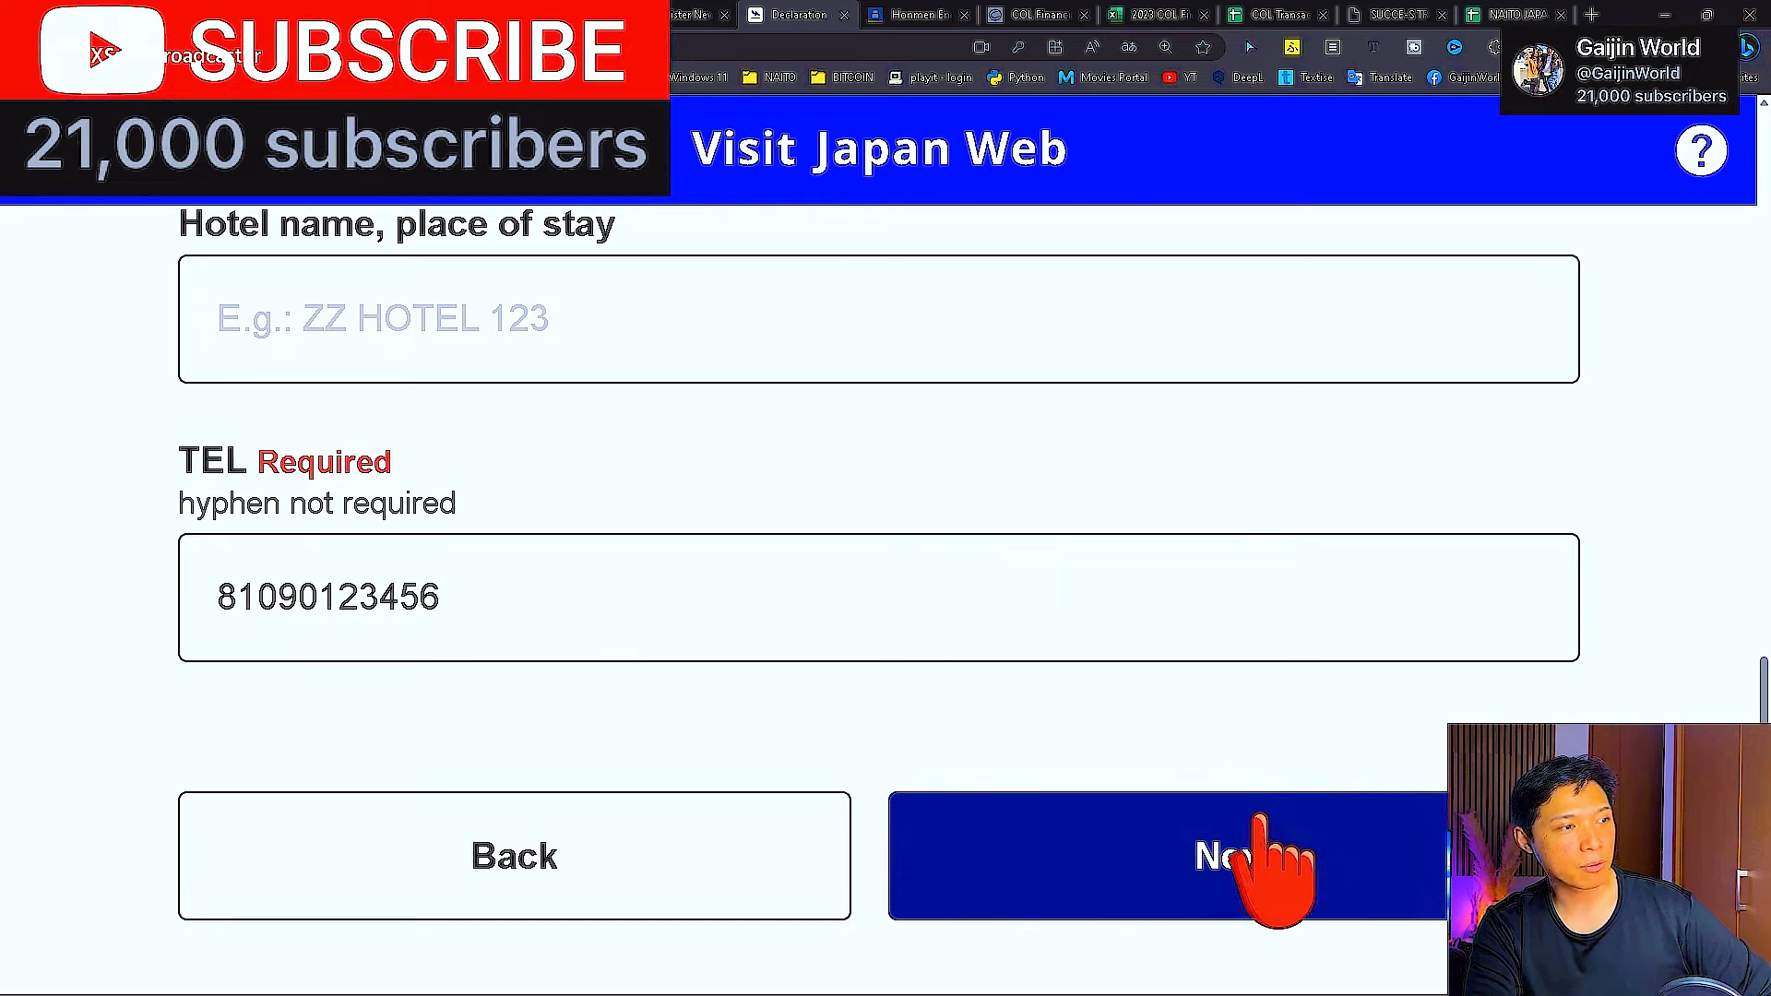
{"action": "left_click", "coordinate": [1259, 851]}
- Read the prohibited items question in Declaration information 1/8 and its list of example articles
{"action": "scroll", "coordinate": [830, 672], "scroll_direction": "down", "scroll_amount": 3}
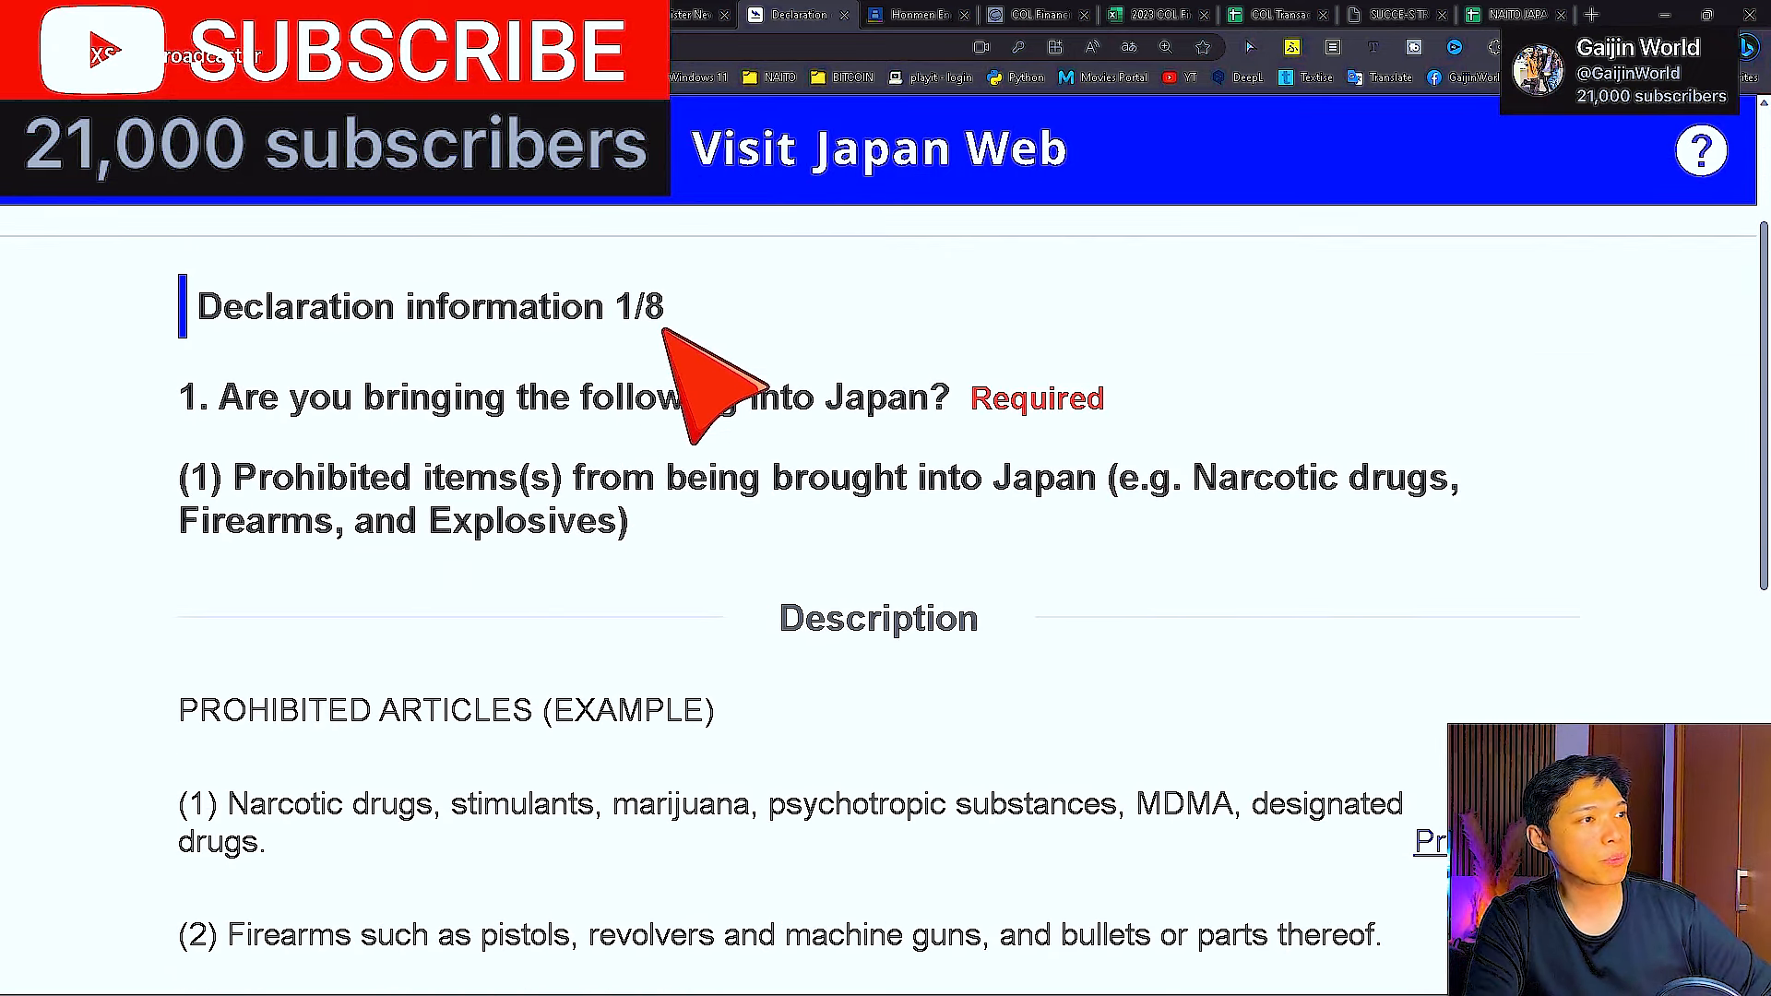
{"action": "scroll", "coordinate": [325, 443], "scroll_direction": "down", "scroll_amount": 2}
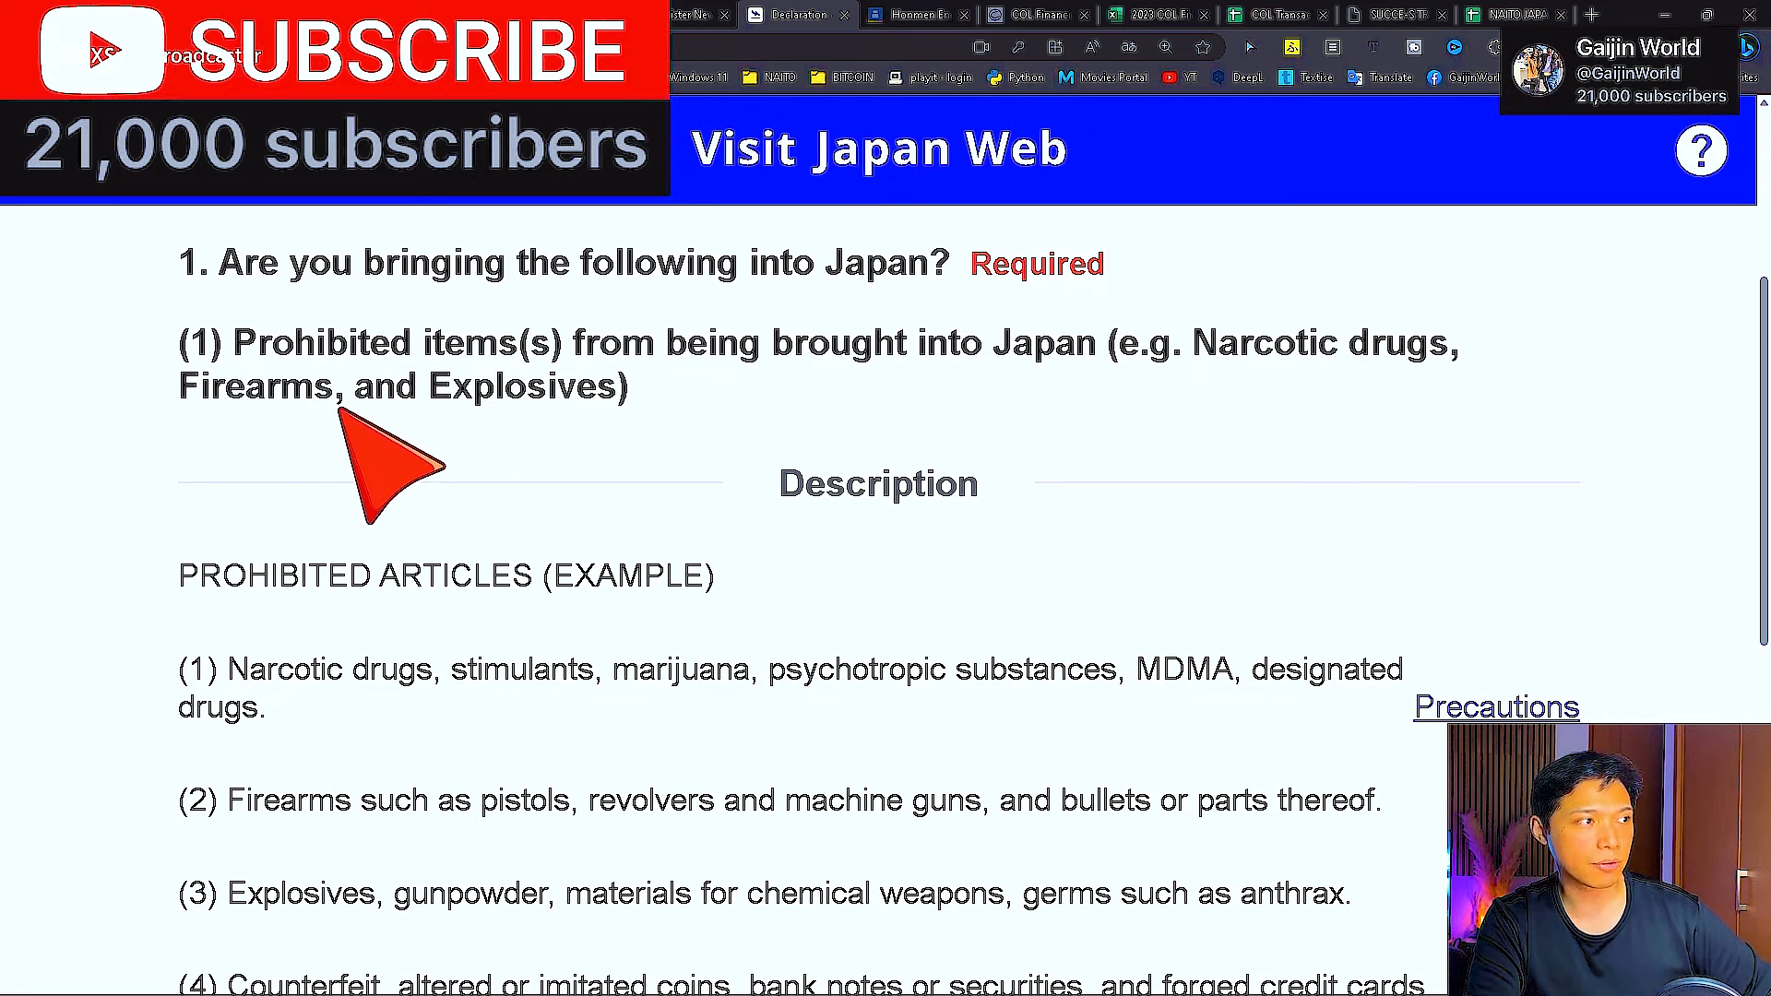
{"action": "scroll", "coordinate": [811, 494], "scroll_direction": "down", "scroll_amount": 3}
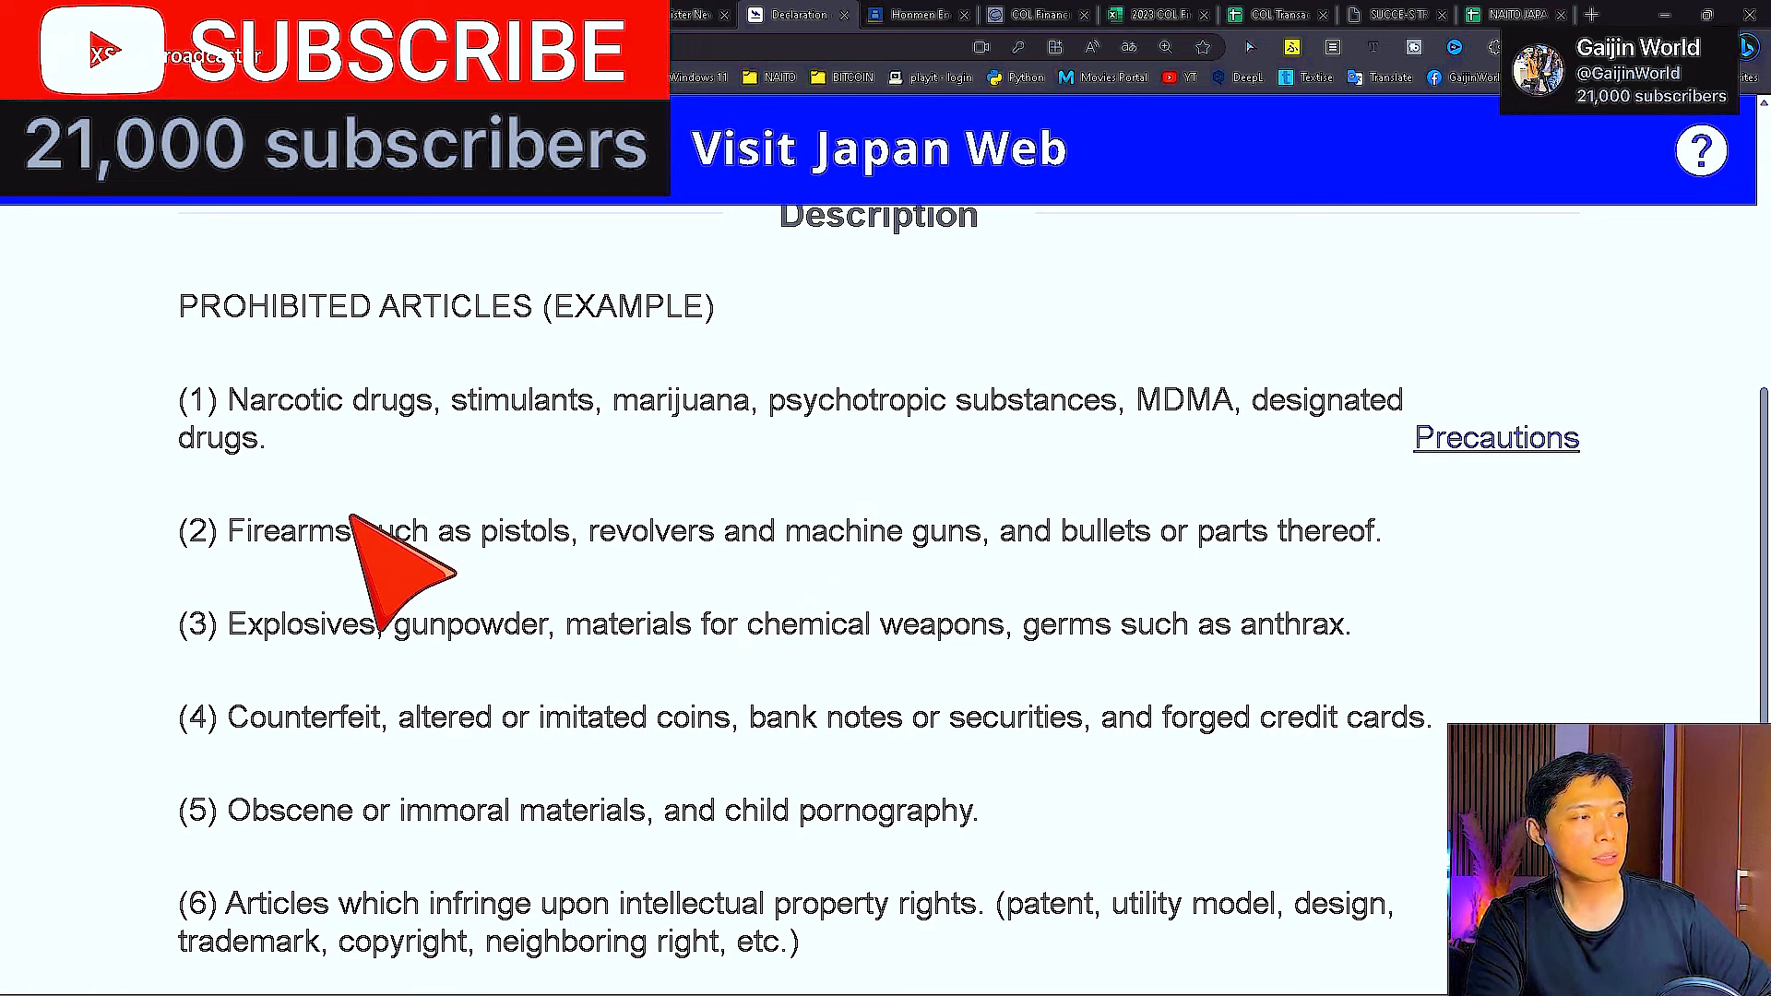
{"action": "scroll", "coordinate": [351, 516], "scroll_direction": "down", "scroll_amount": 2}
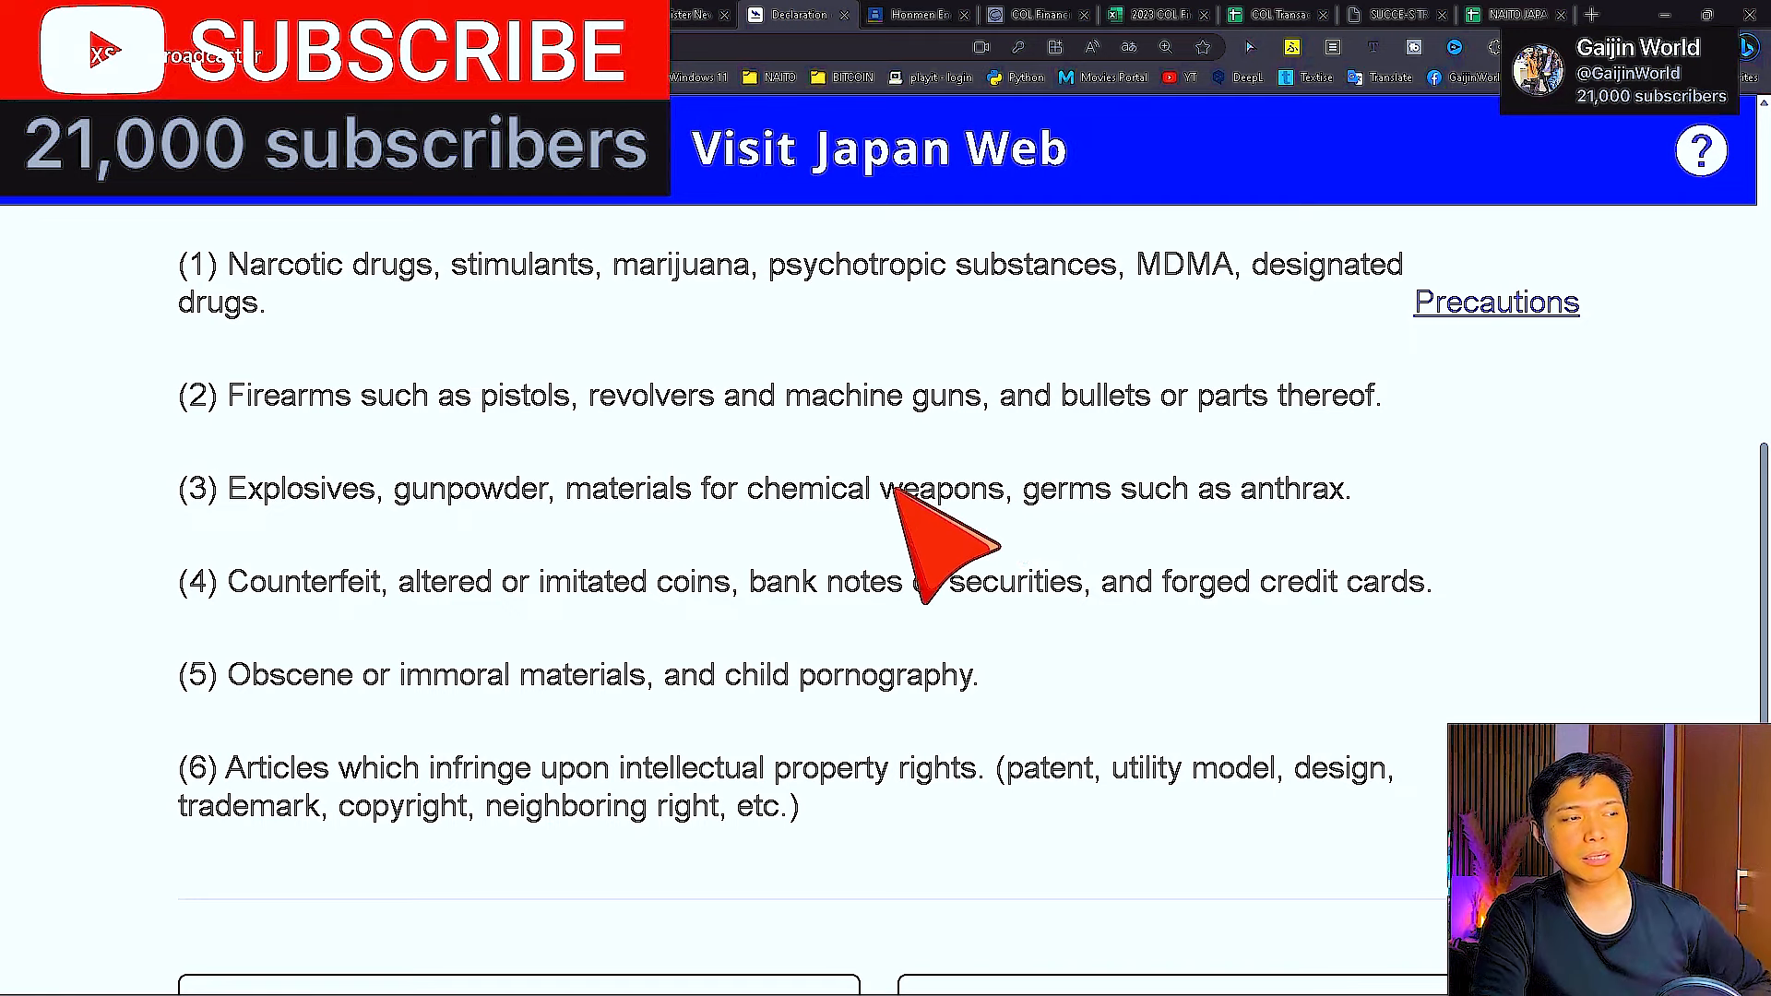
{"action": "scroll", "coordinate": [1015, 506], "scroll_direction": "down", "scroll_amount": 4}
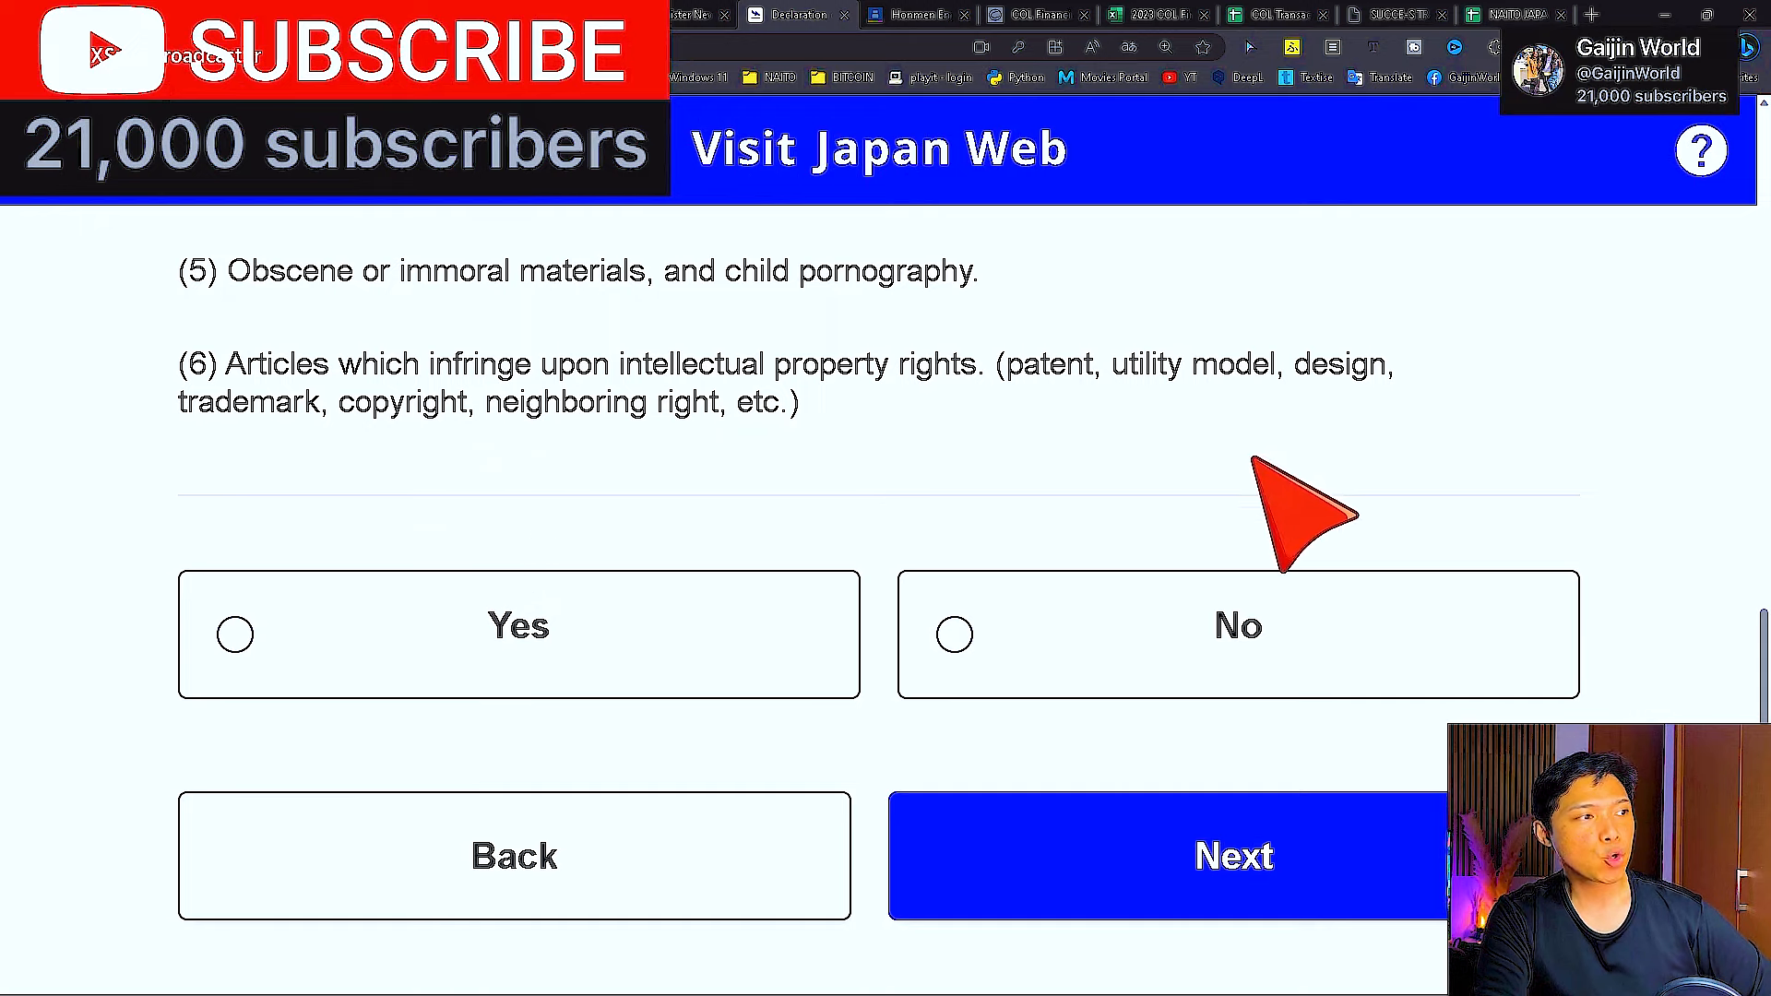
{"action": "scroll", "coordinate": [811, 498], "scroll_direction": "up", "scroll_amount": 5}
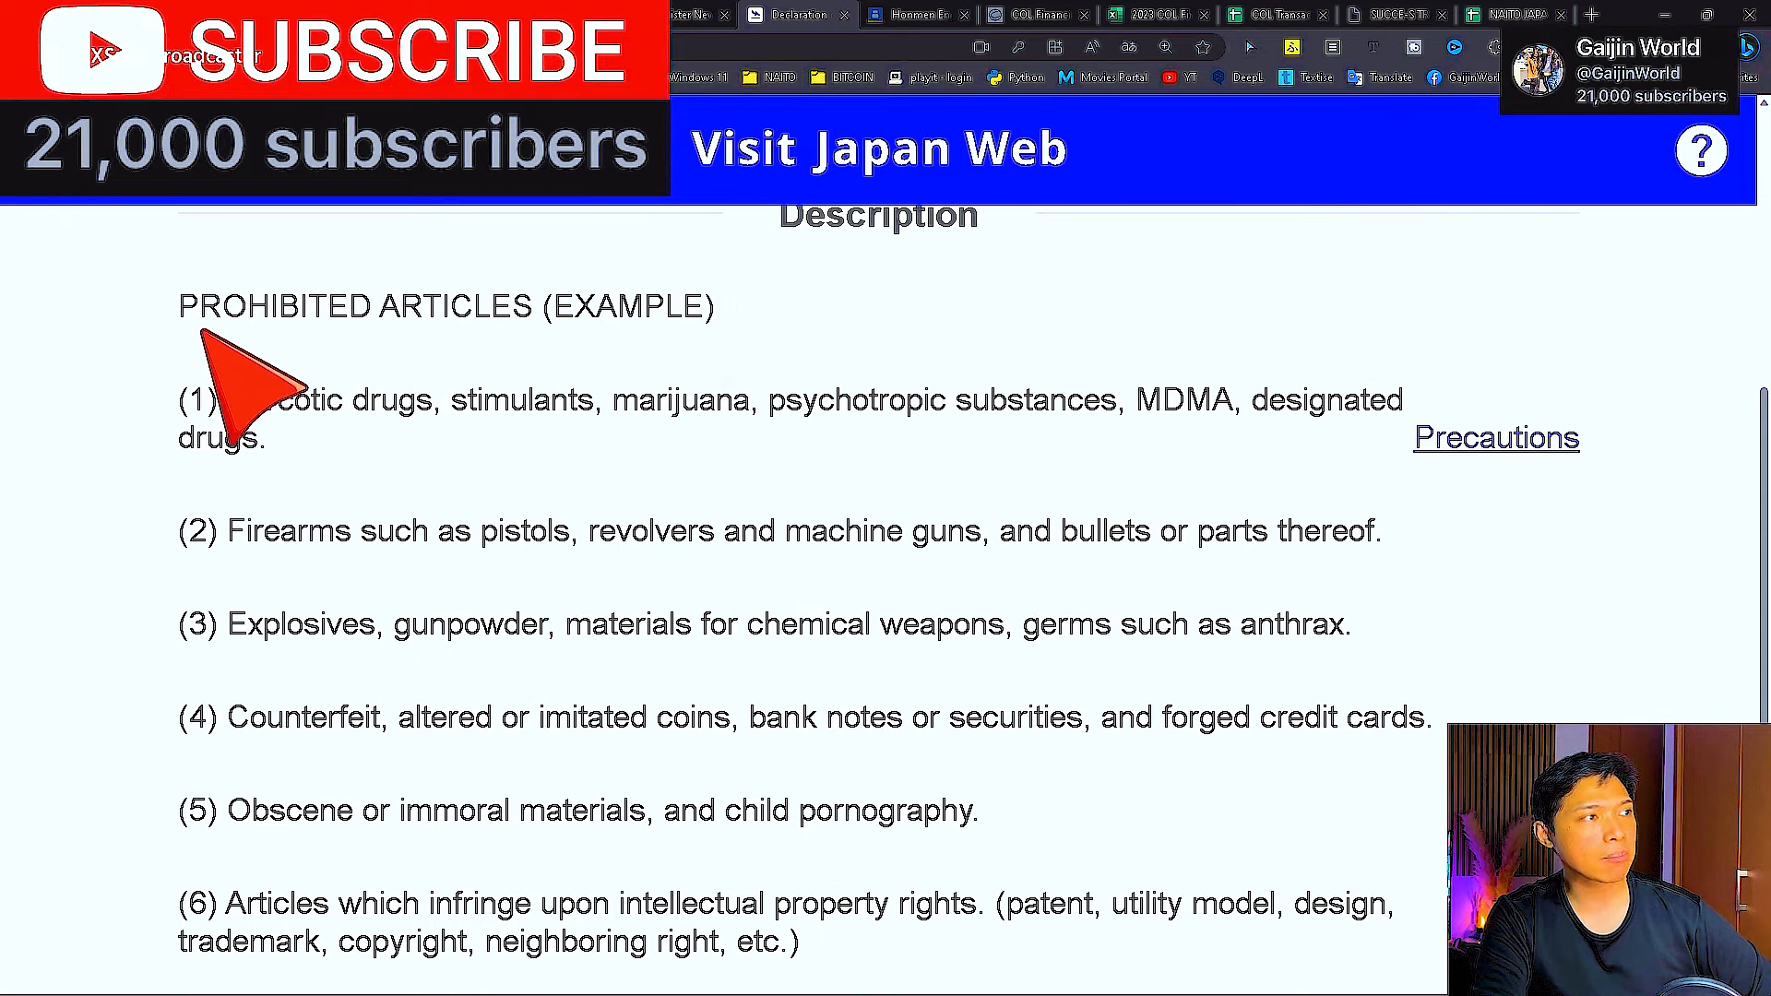
{"action": "scroll", "coordinate": [1231, 604], "scroll_direction": "down", "scroll_amount": 5}
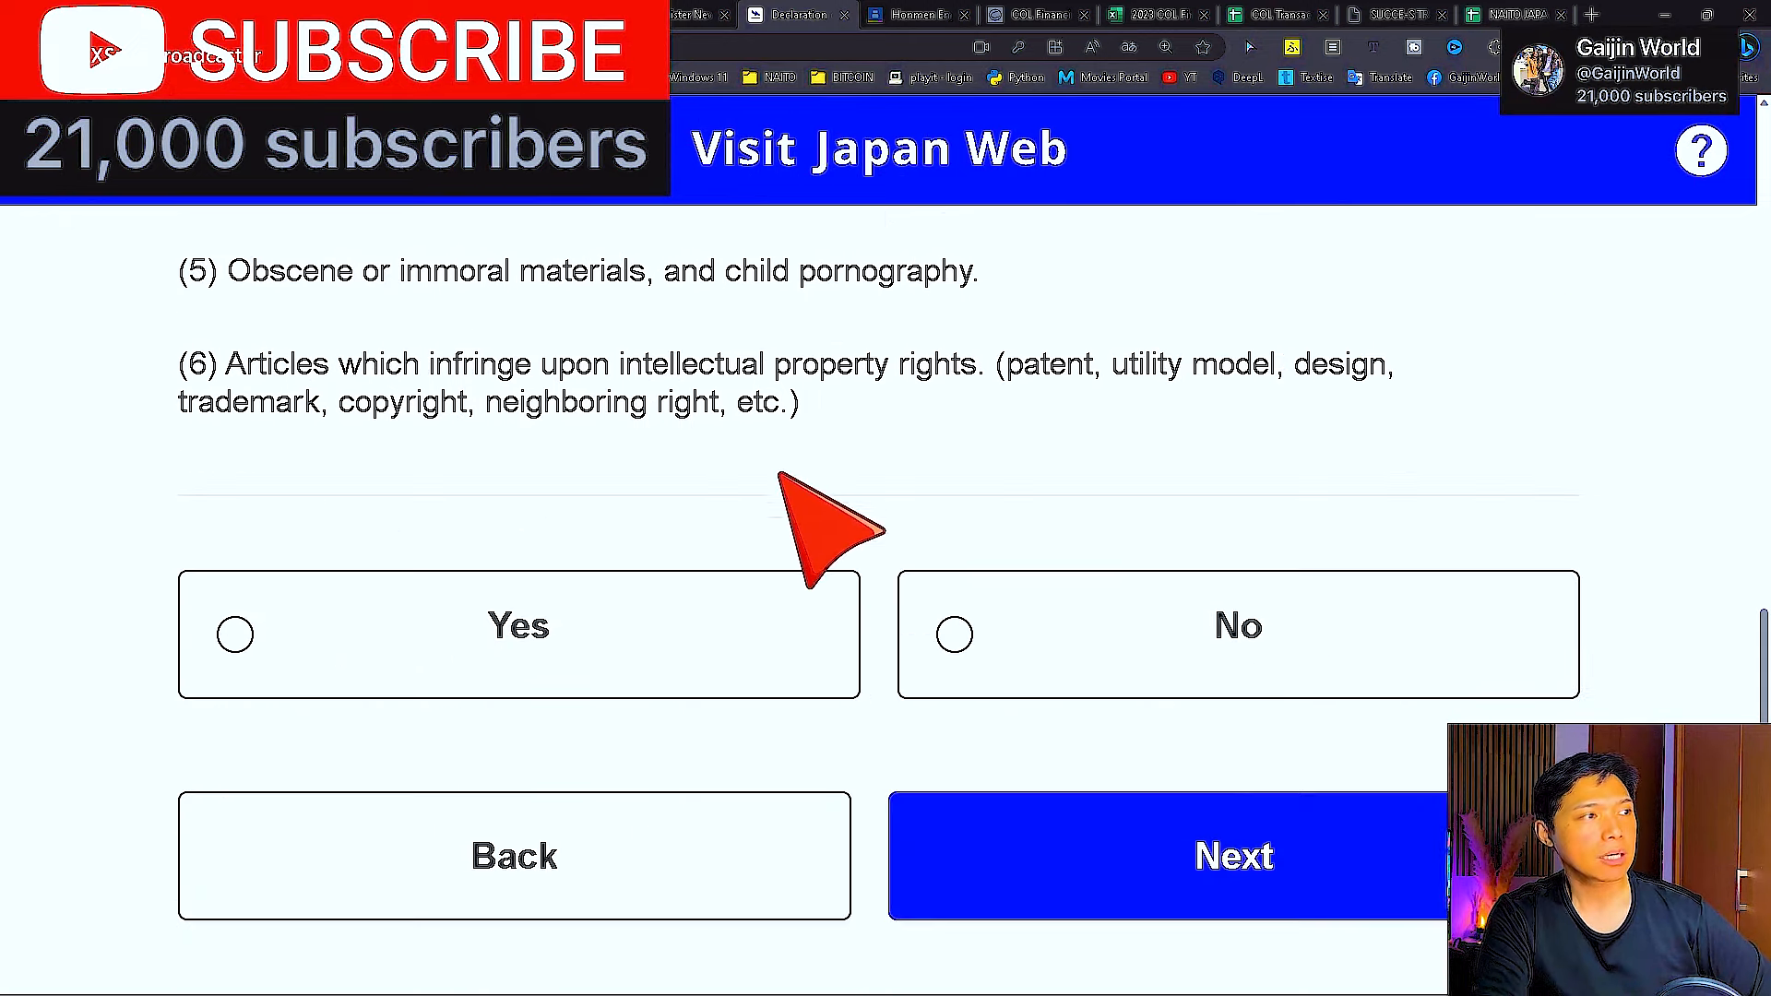
{"action": "scroll", "coordinate": [978, 590], "scroll_direction": "up", "scroll_amount": 6}
{"action": "scroll", "coordinate": [975, 584], "scroll_direction": "up", "scroll_amount": 1}
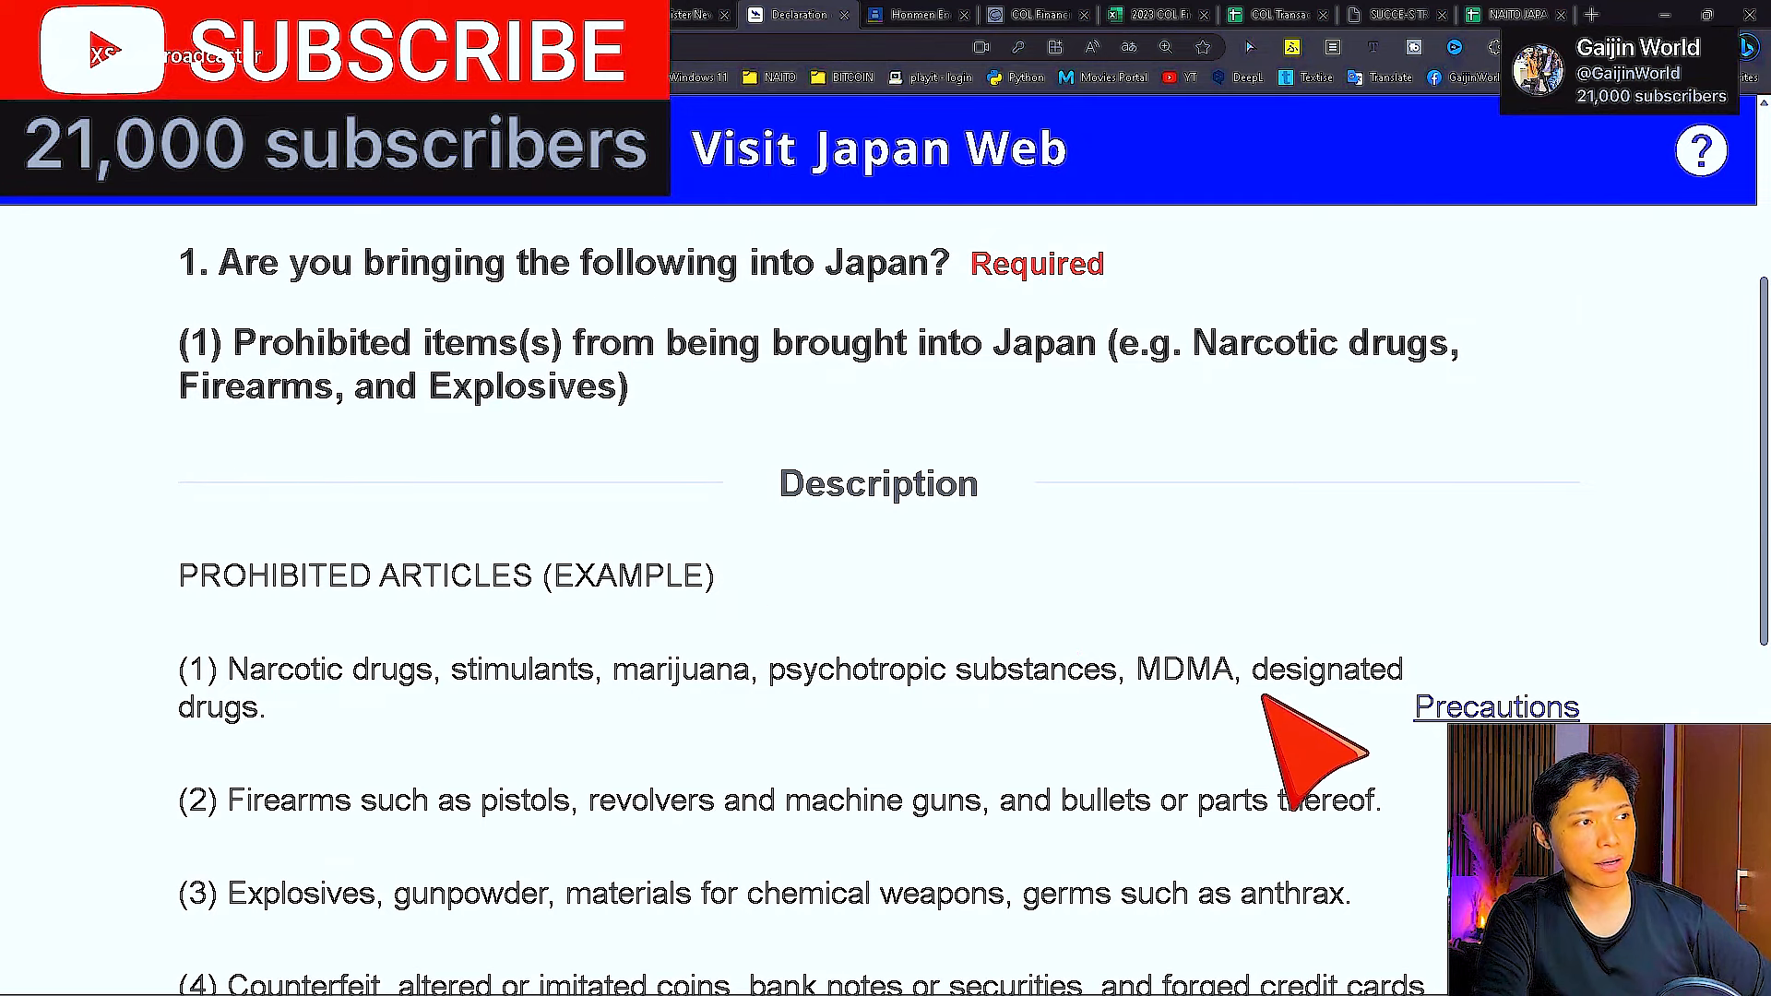
- Answer No to bringing prohibited items into Japan and proceed to Declaration information 2/8
{"action": "scroll", "coordinate": [1236, 719], "scroll_direction": "down", "scroll_amount": 6}
{"action": "scroll", "coordinate": [1107, 701], "scroll_direction": "down", "scroll_amount": 1}
{"action": "left_click", "coordinate": [953, 633]}
{"action": "left_click", "coordinate": [1325, 901]}
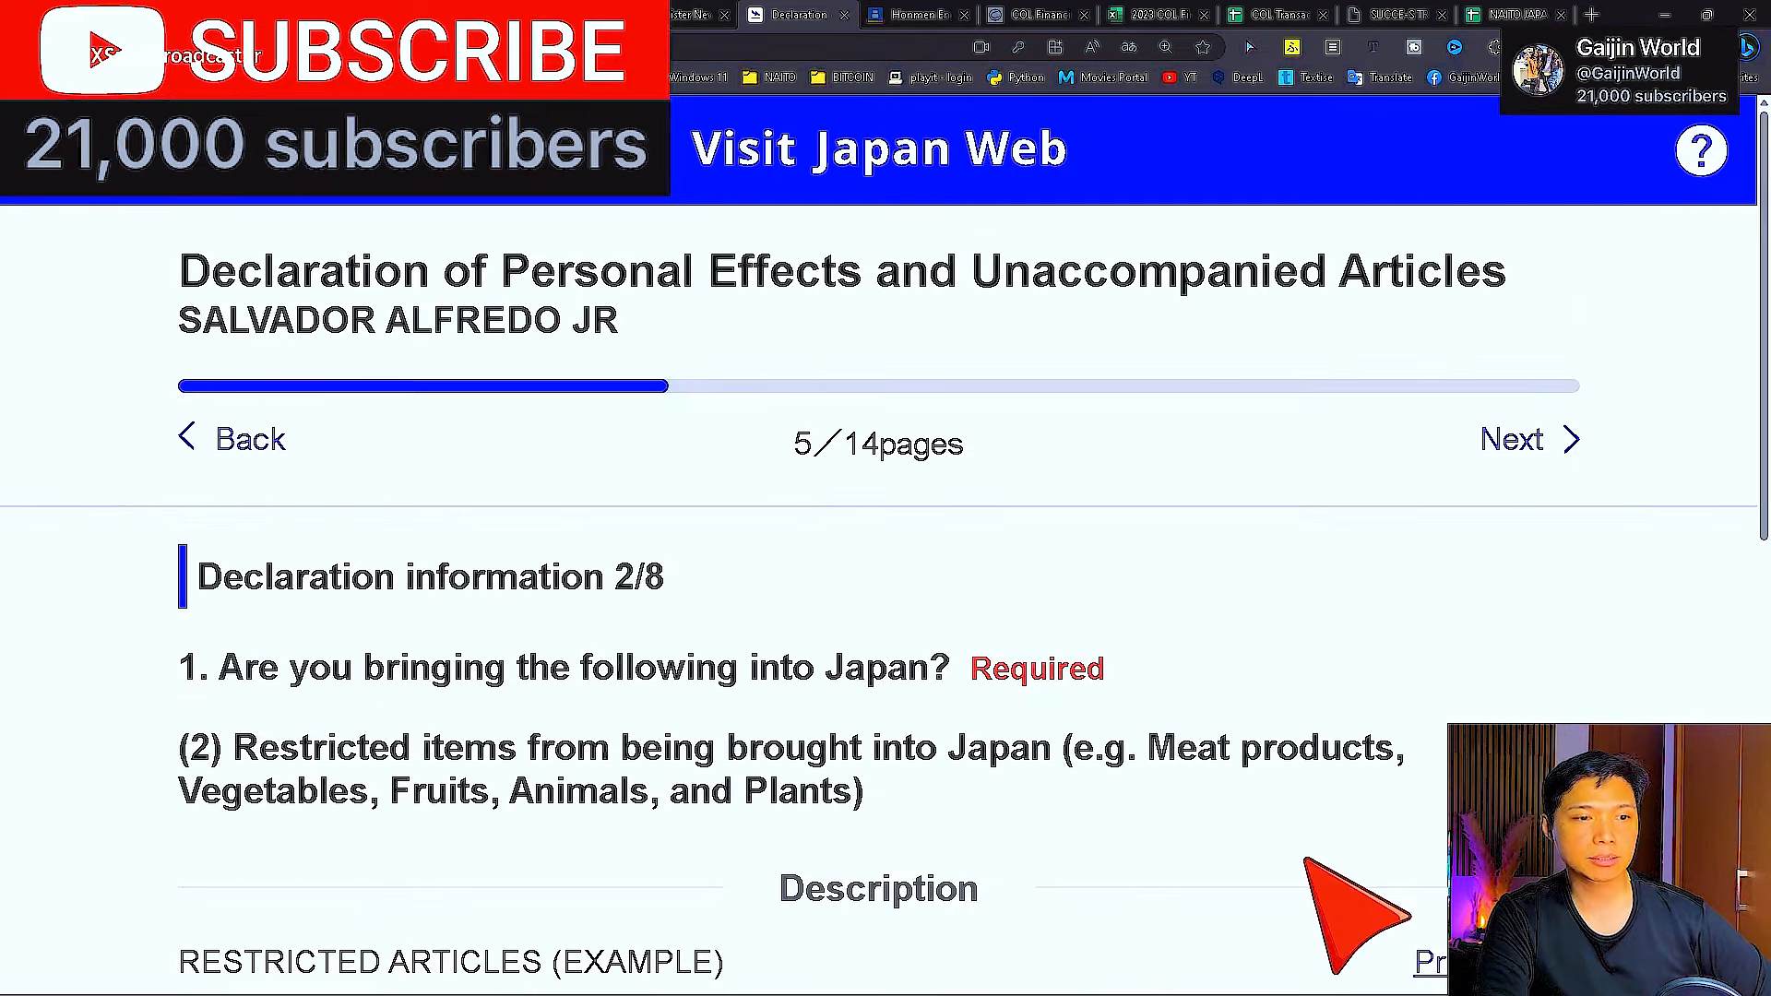
- Read the restricted items question in Declaration information 2/8, including the examples of weapons, protected species, meat, vegetables, fruits and rice
{"action": "scroll", "coordinate": [268, 639], "scroll_direction": "down", "scroll_amount": 3}
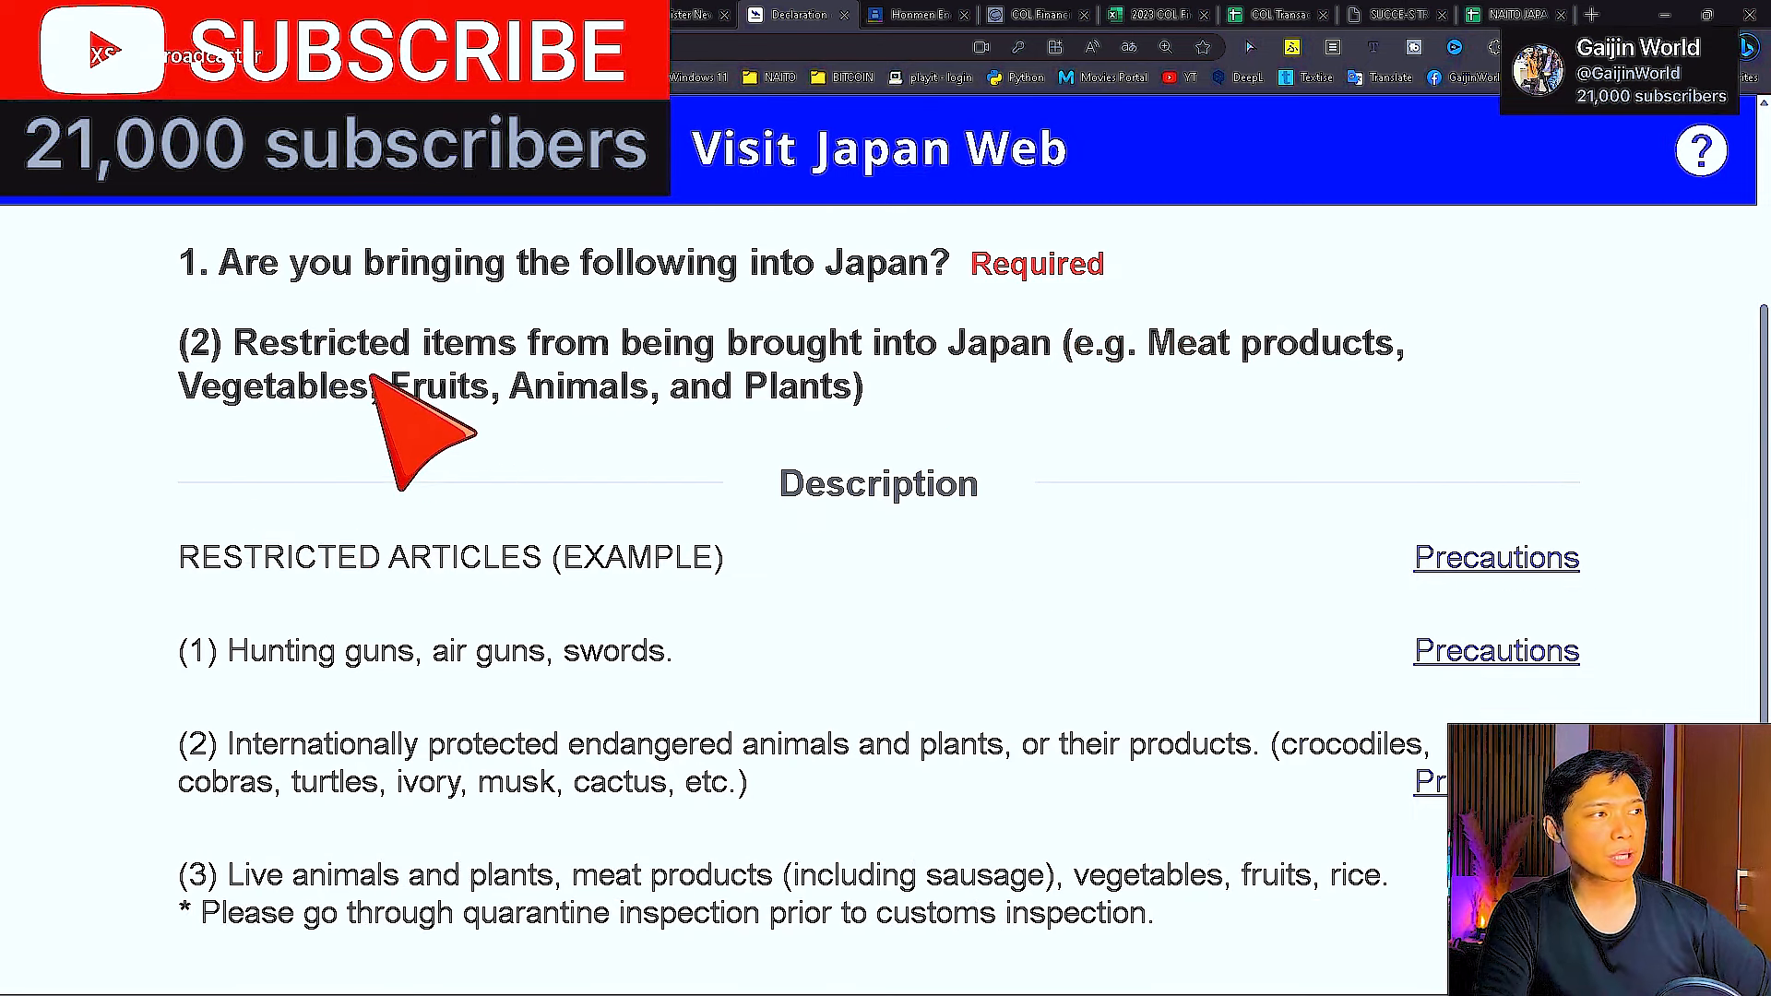
{"action": "left_click_drag", "start_coordinate": [1154, 340], "coordinate": [1425, 343]}
{"action": "left_click_drag", "start_coordinate": [195, 396], "coordinate": [836, 412]}
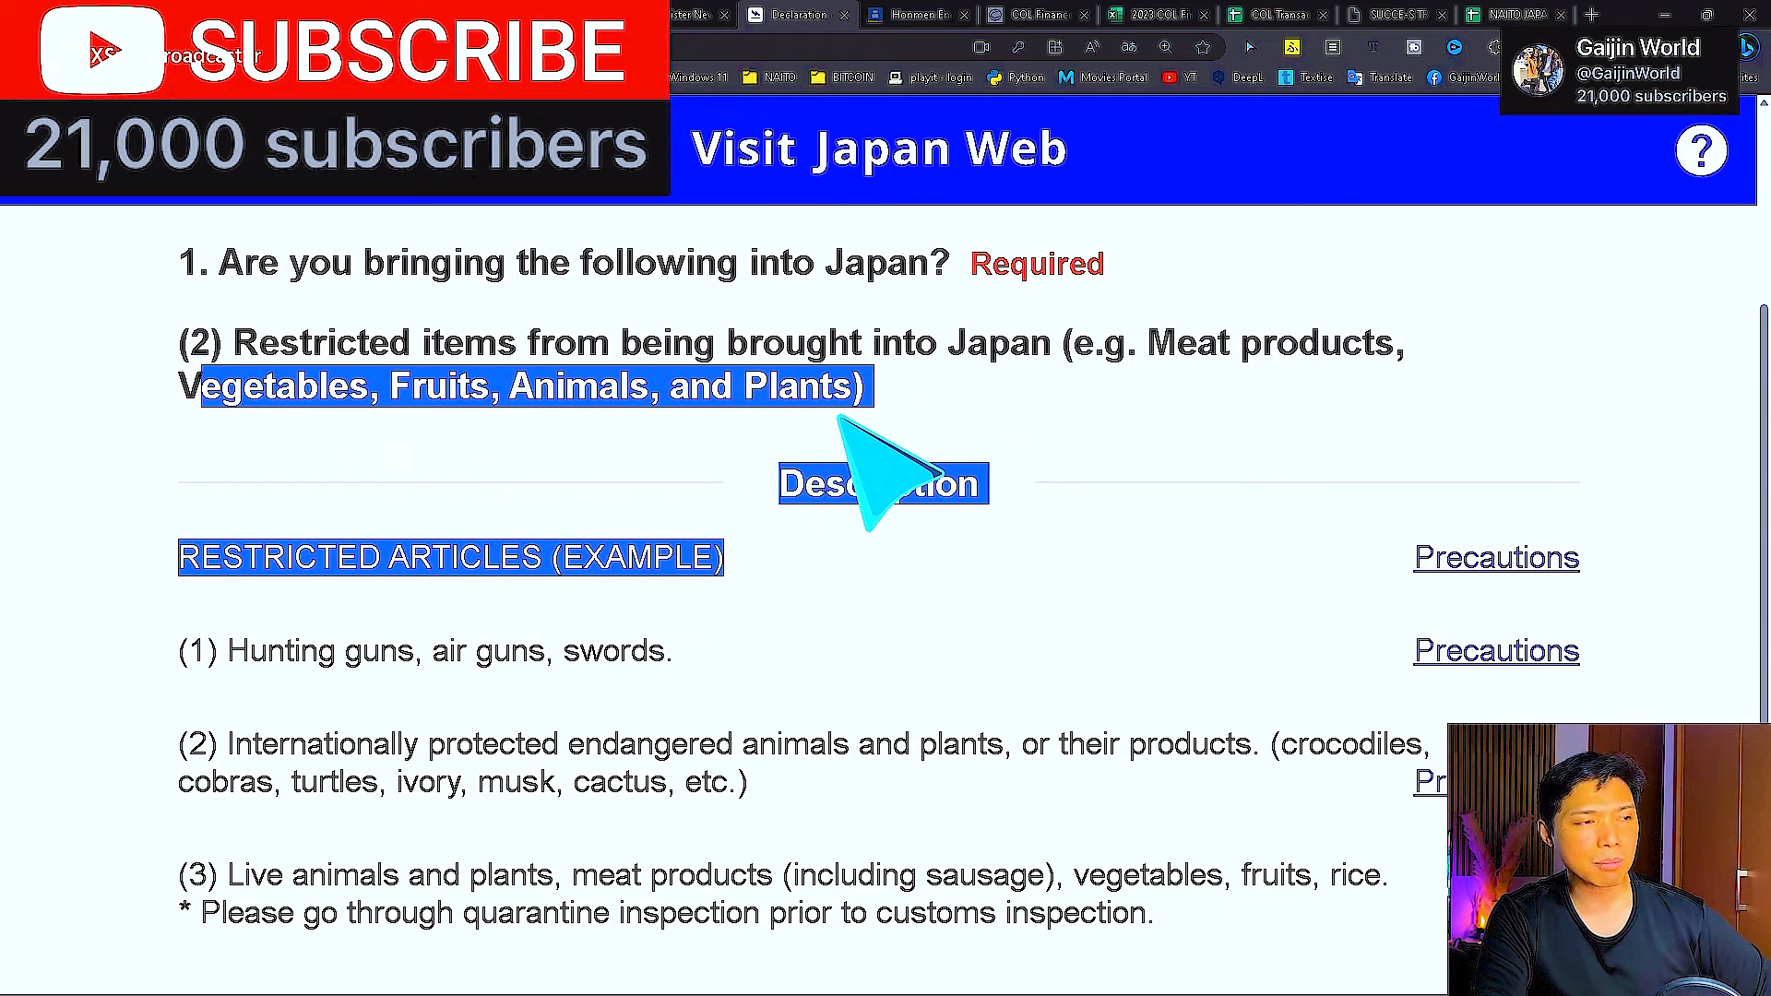
{"action": "left_click", "coordinate": [583, 445]}
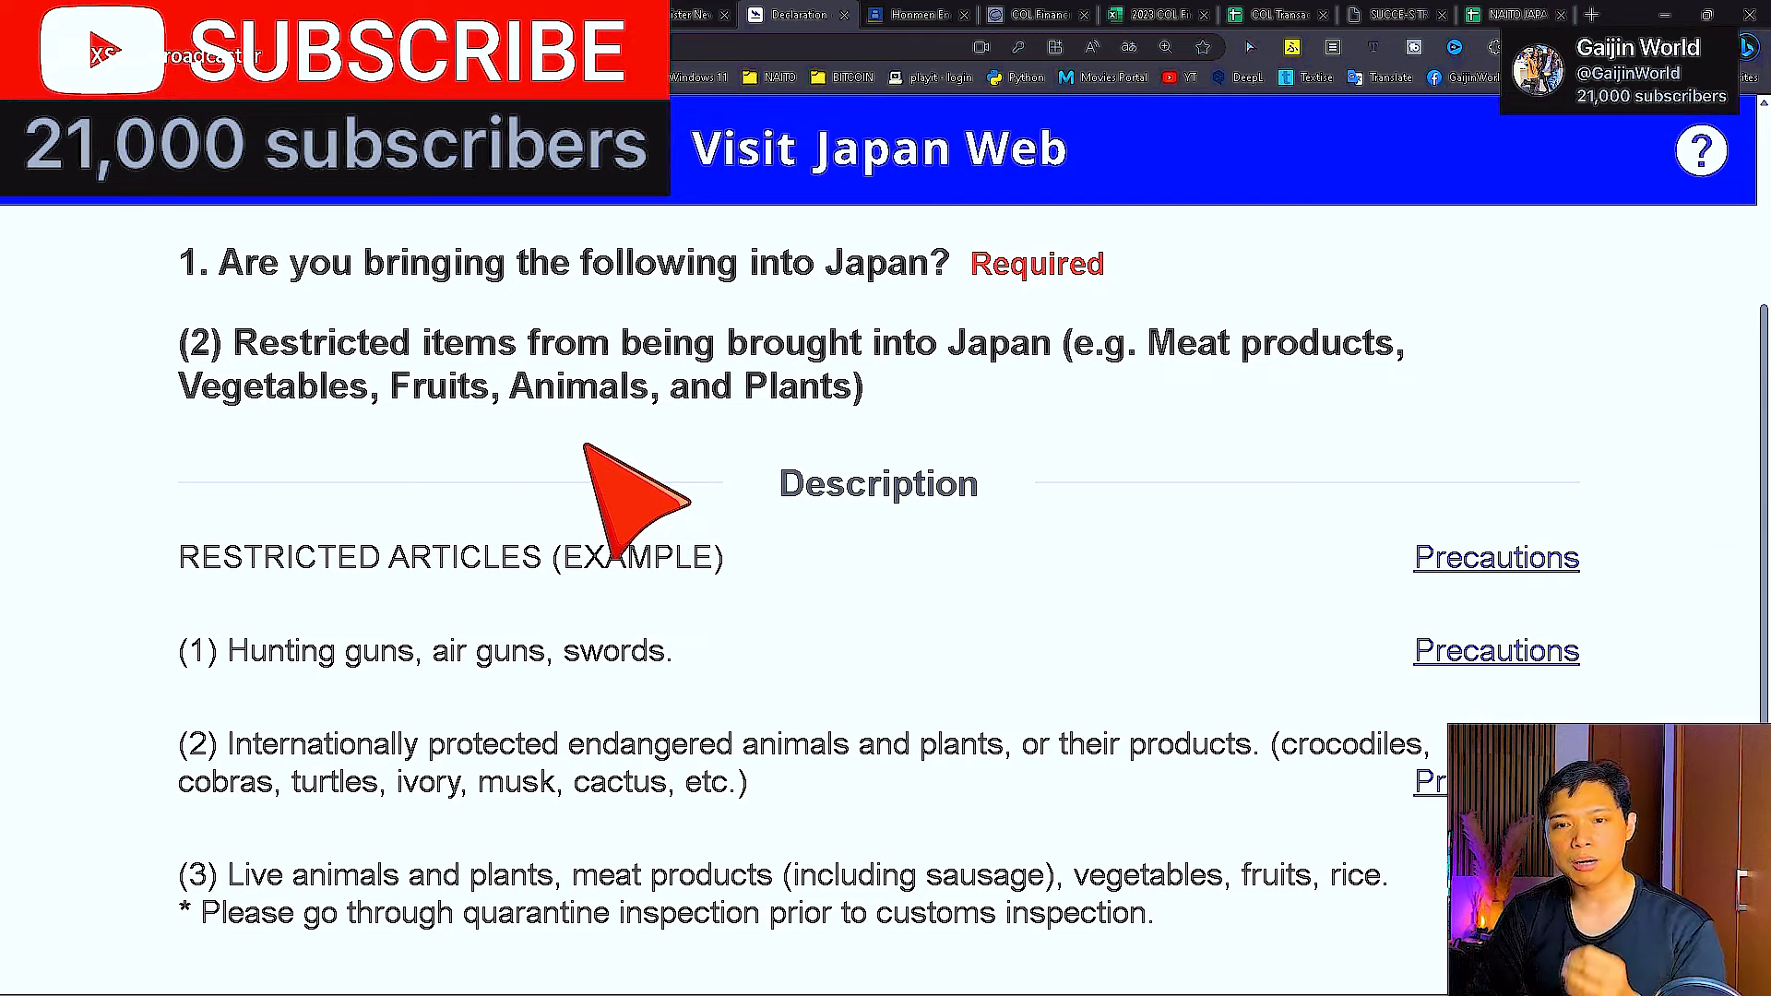
{"action": "scroll", "coordinate": [812, 546], "scroll_direction": "down", "scroll_amount": 3}
{"action": "scroll", "coordinate": [830, 553], "scroll_direction": "up", "scroll_amount": 1}
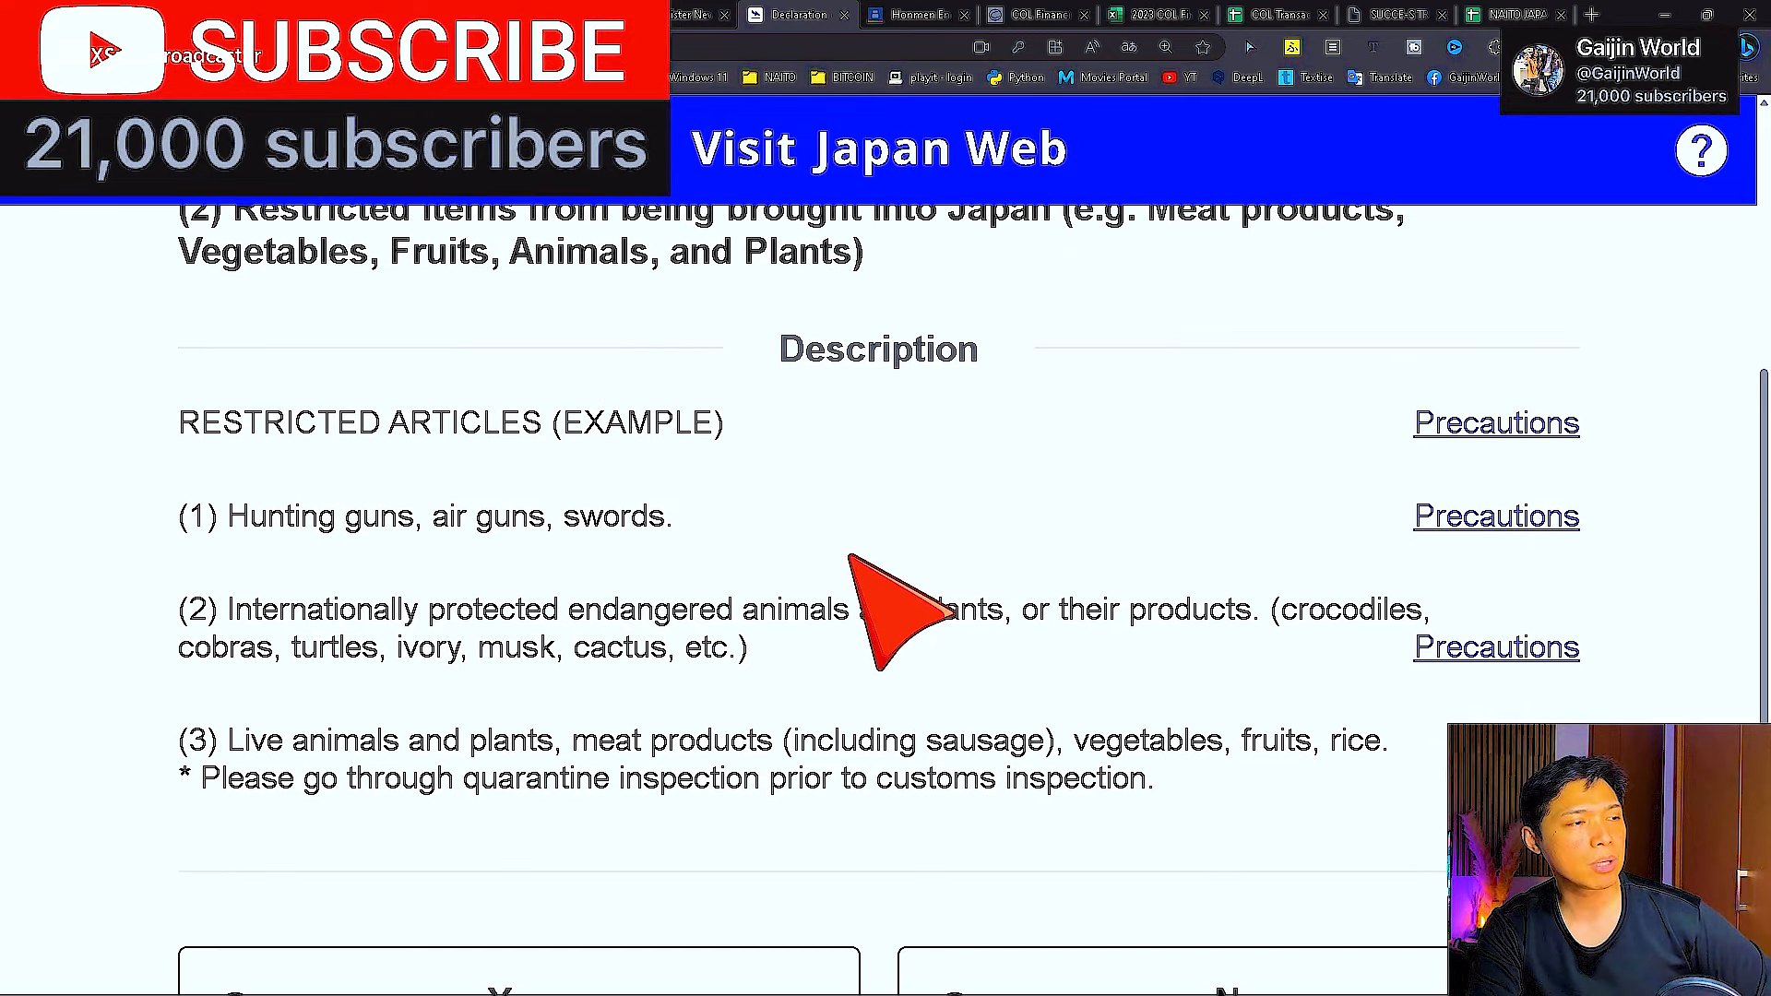
{"action": "scroll", "coordinate": [277, 587], "scroll_direction": "down", "scroll_amount": 1}
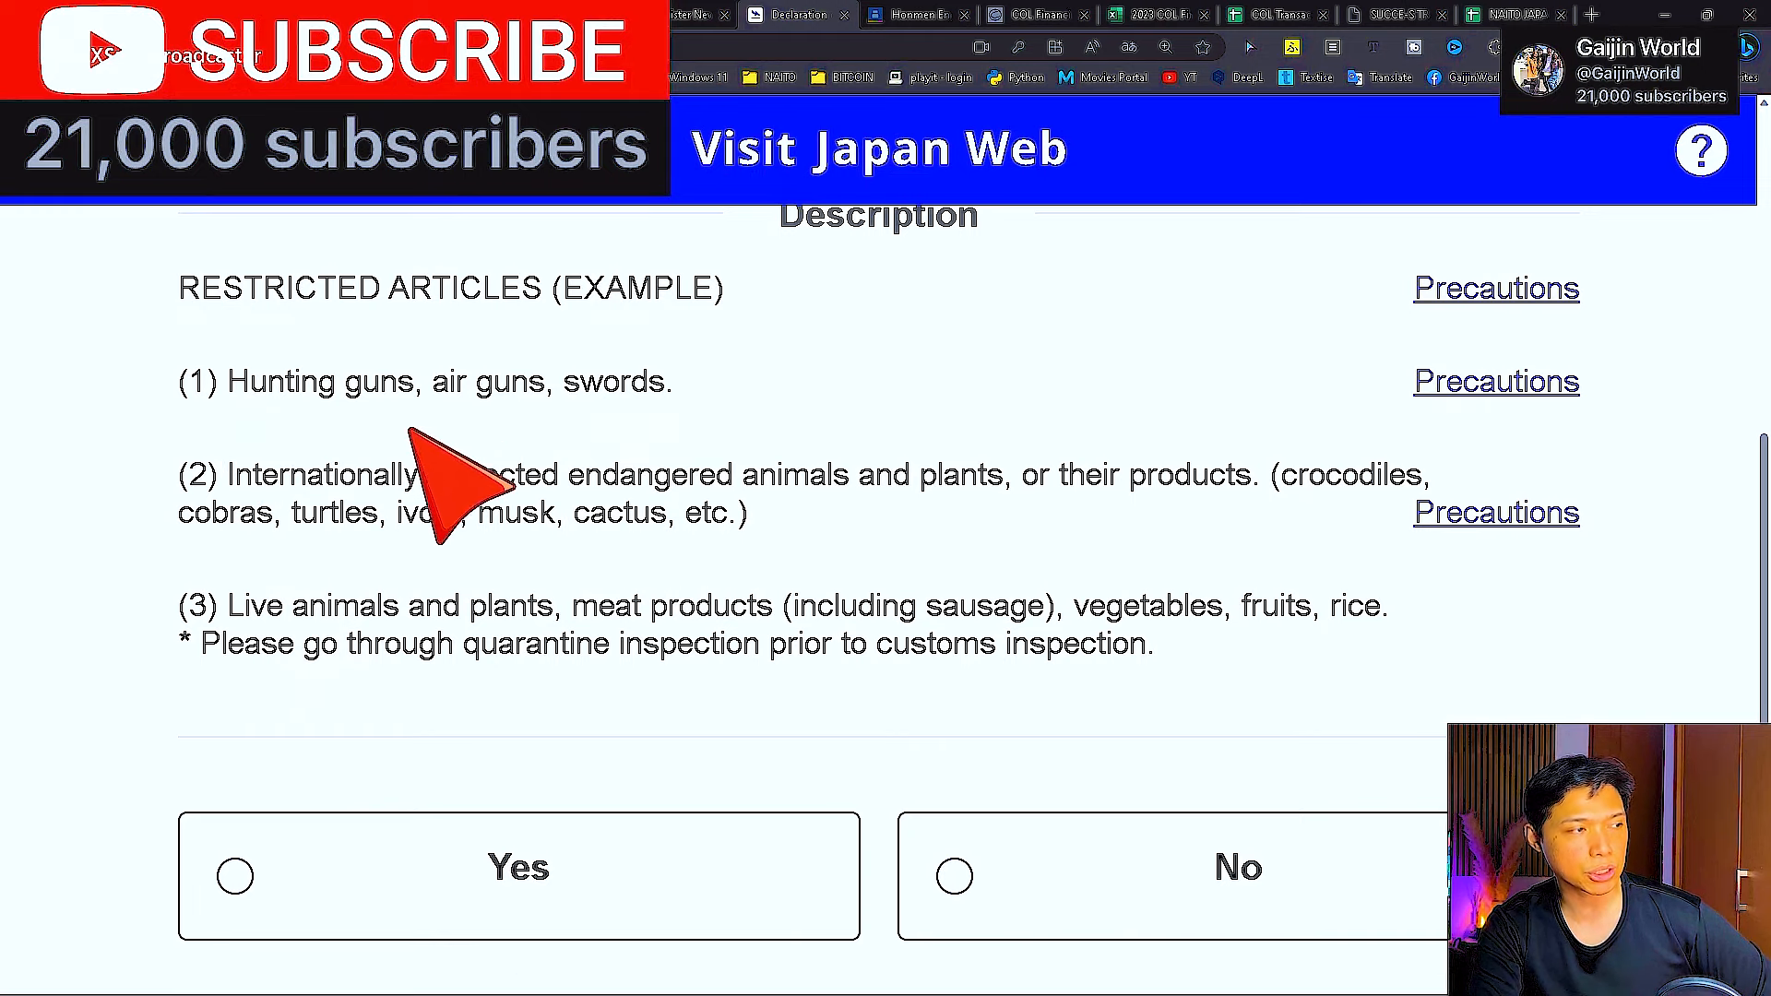
{"action": "scroll", "coordinate": [397, 480], "scroll_direction": "up", "scroll_amount": 2}
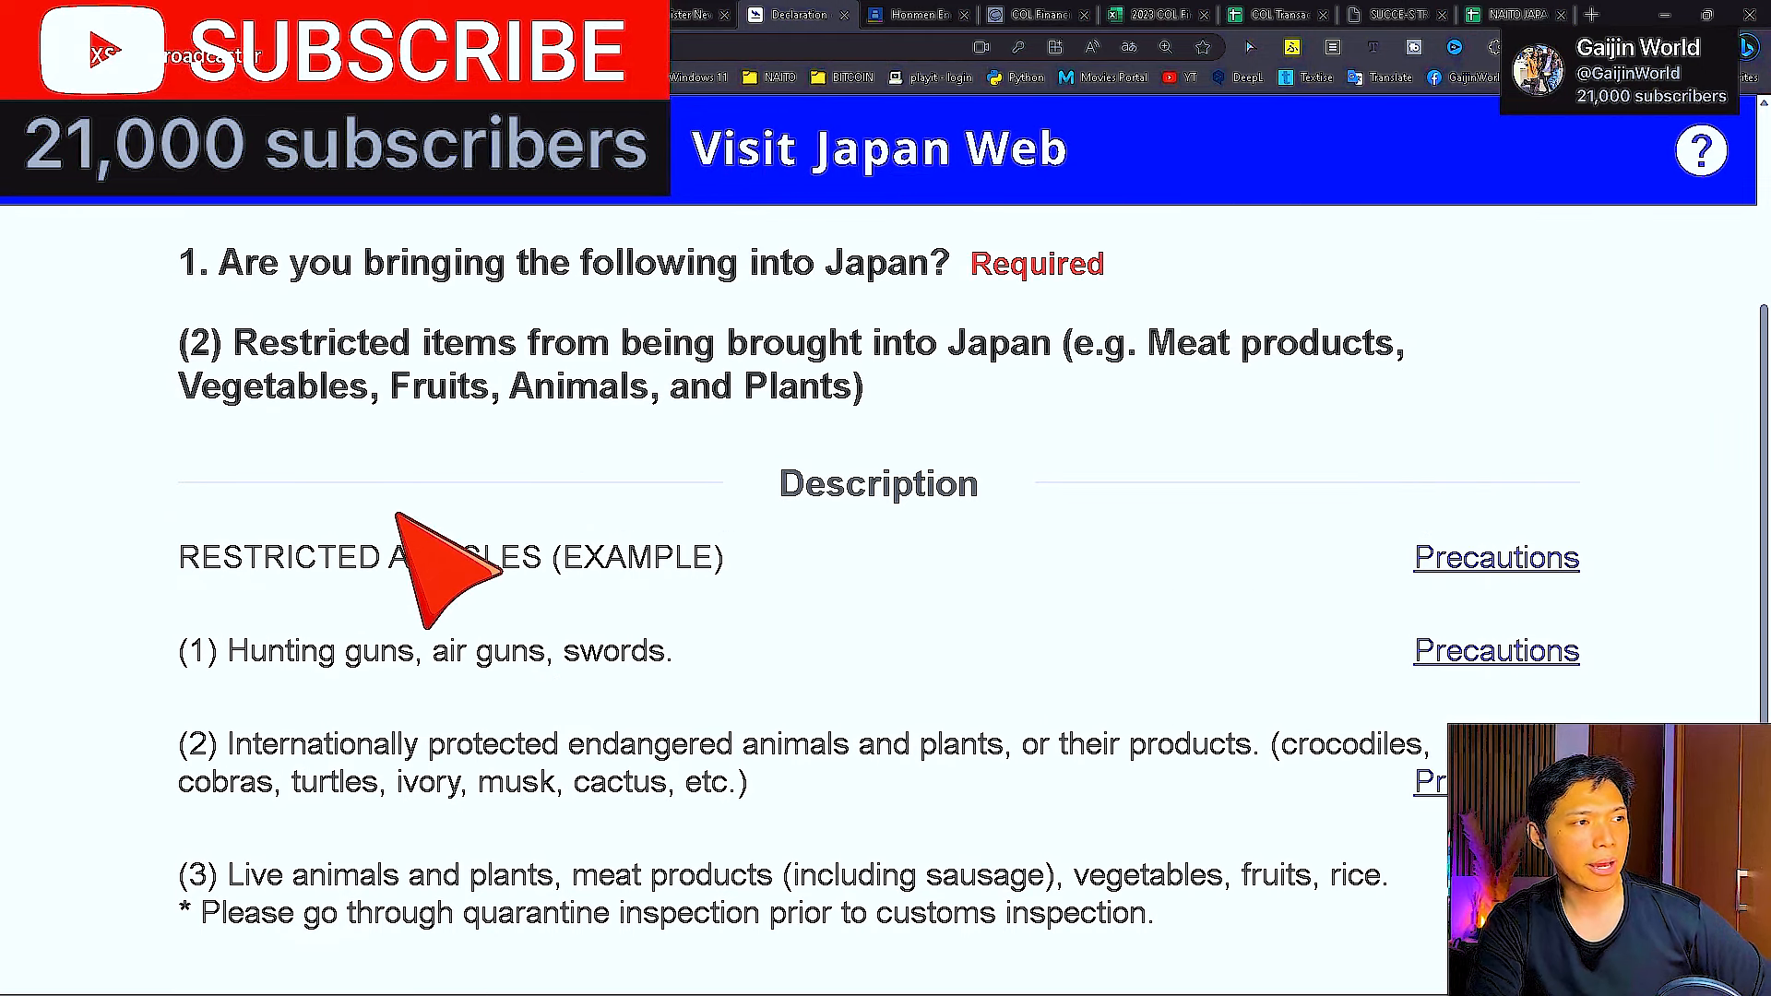
{"action": "scroll", "coordinate": [398, 515], "scroll_direction": "down", "scroll_amount": 2}
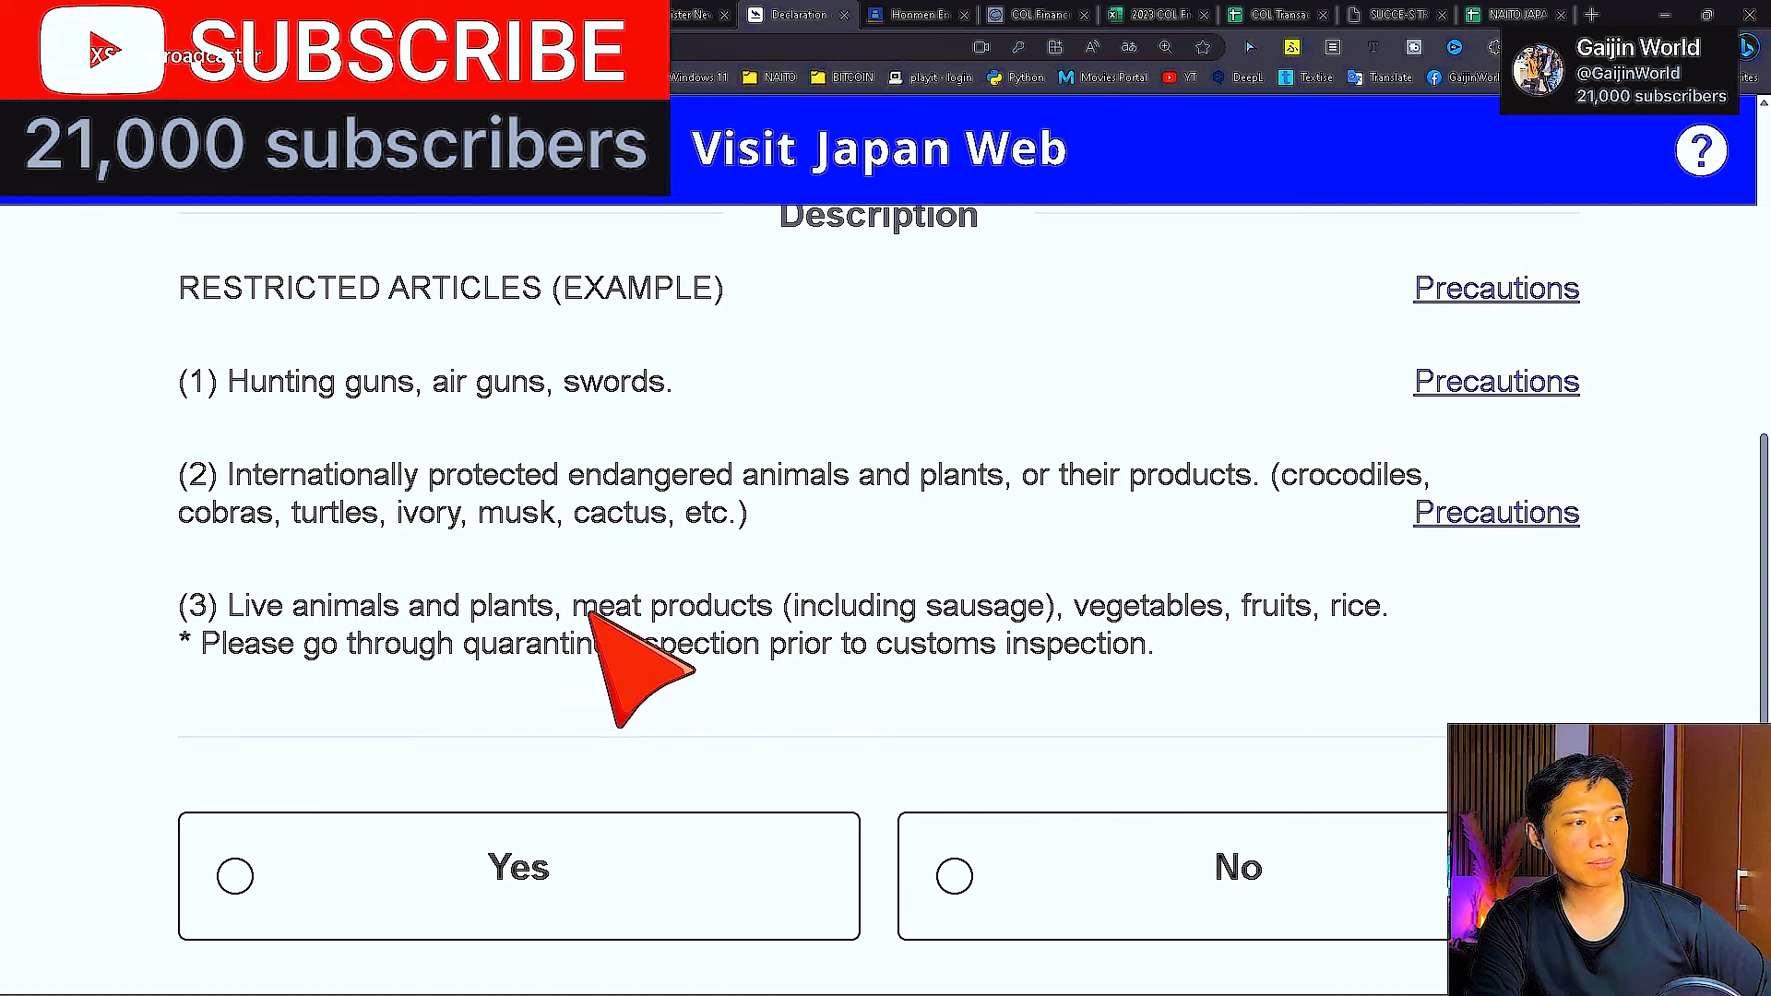
{"action": "left_click_drag", "start_coordinate": [573, 605], "coordinate": [1400, 607]}
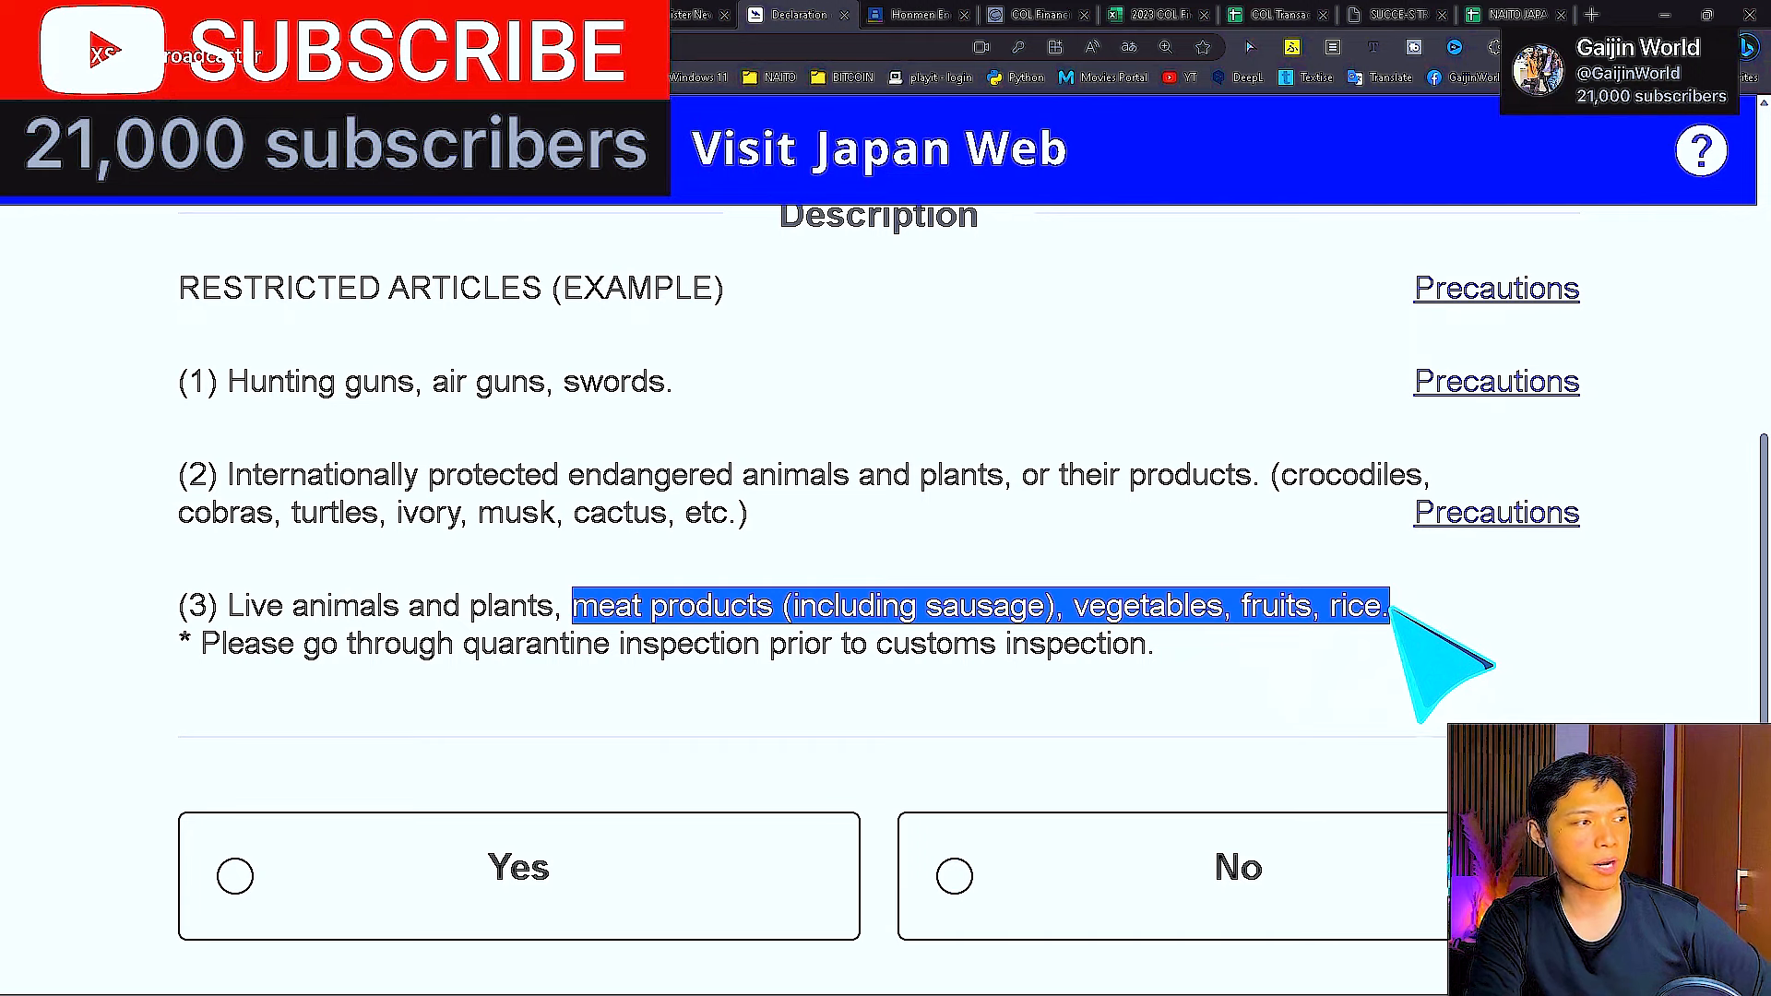
{"action": "left_click", "coordinate": [1393, 609]}
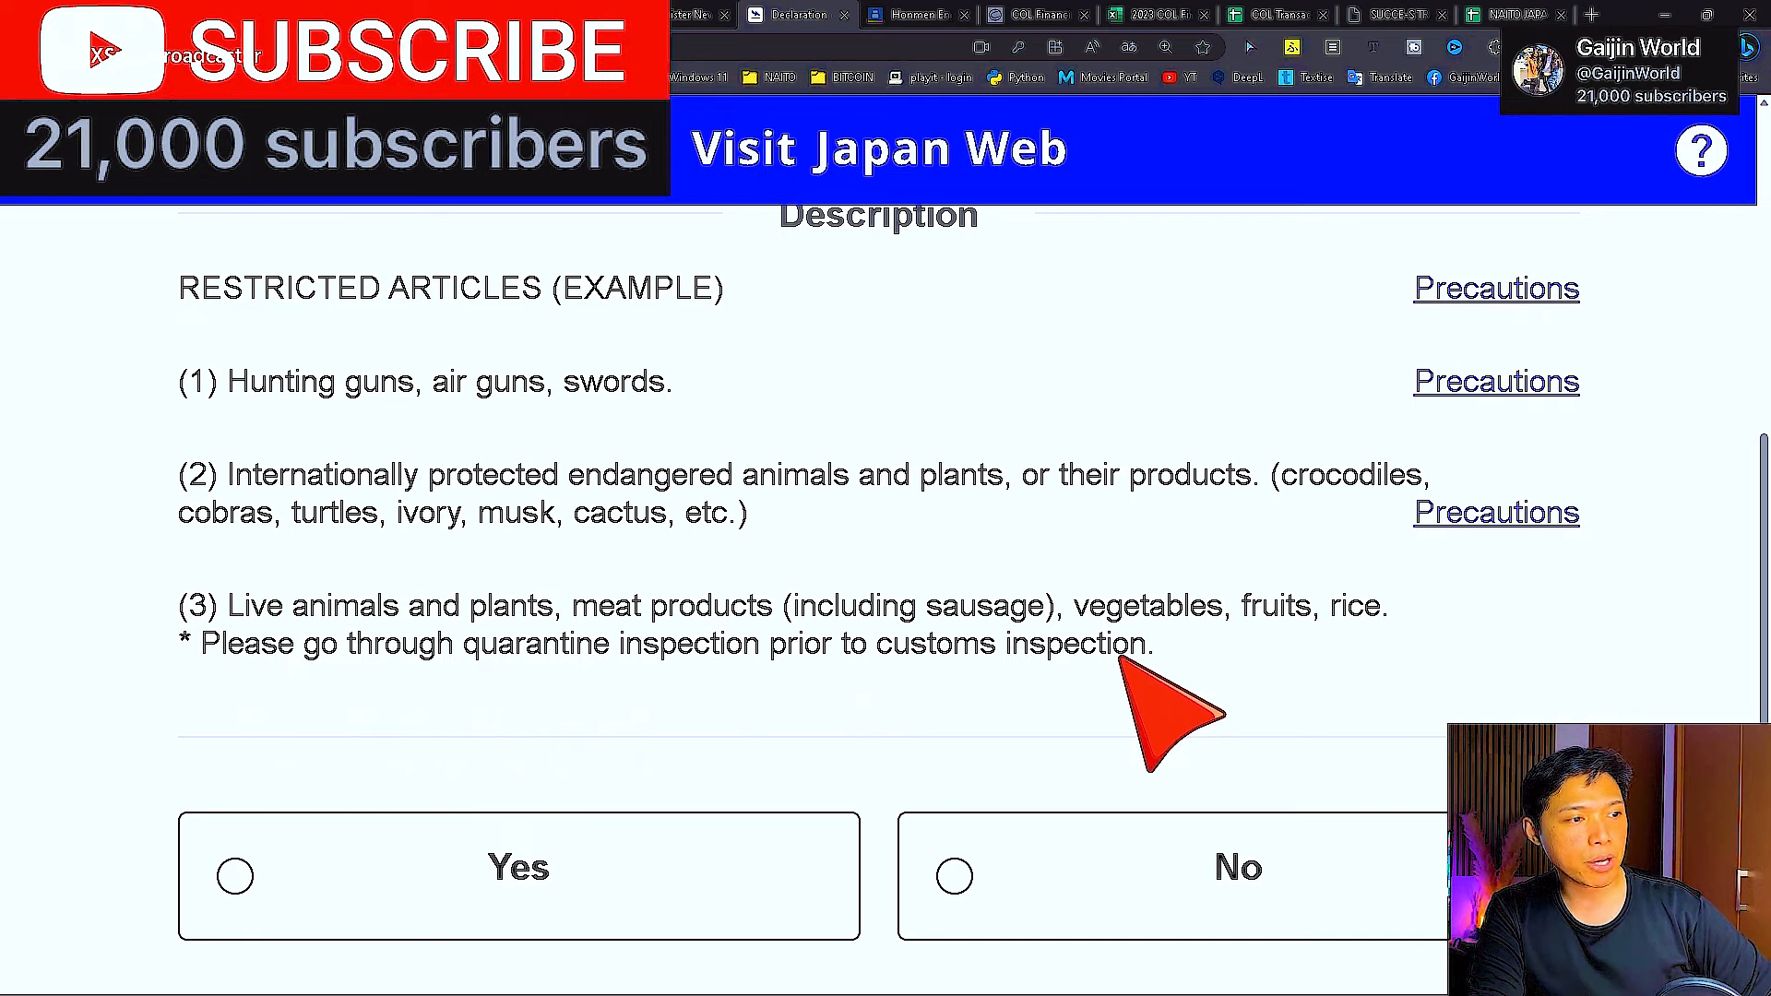
{"action": "scroll", "coordinate": [1045, 620], "scroll_direction": "up", "scroll_amount": 1}
{"action": "scroll", "coordinate": [1056, 632], "scroll_direction": "up", "scroll_amount": 1}
- Answer No to bringing restricted items into Japan and proceed to Declaration information 3/8
{"action": "scroll", "coordinate": [1070, 636], "scroll_direction": "down", "scroll_amount": 2}
{"action": "left_click", "coordinate": [1141, 895]}
{"action": "scroll", "coordinate": [1153, 876], "scroll_direction": "down", "scroll_amount": 2}
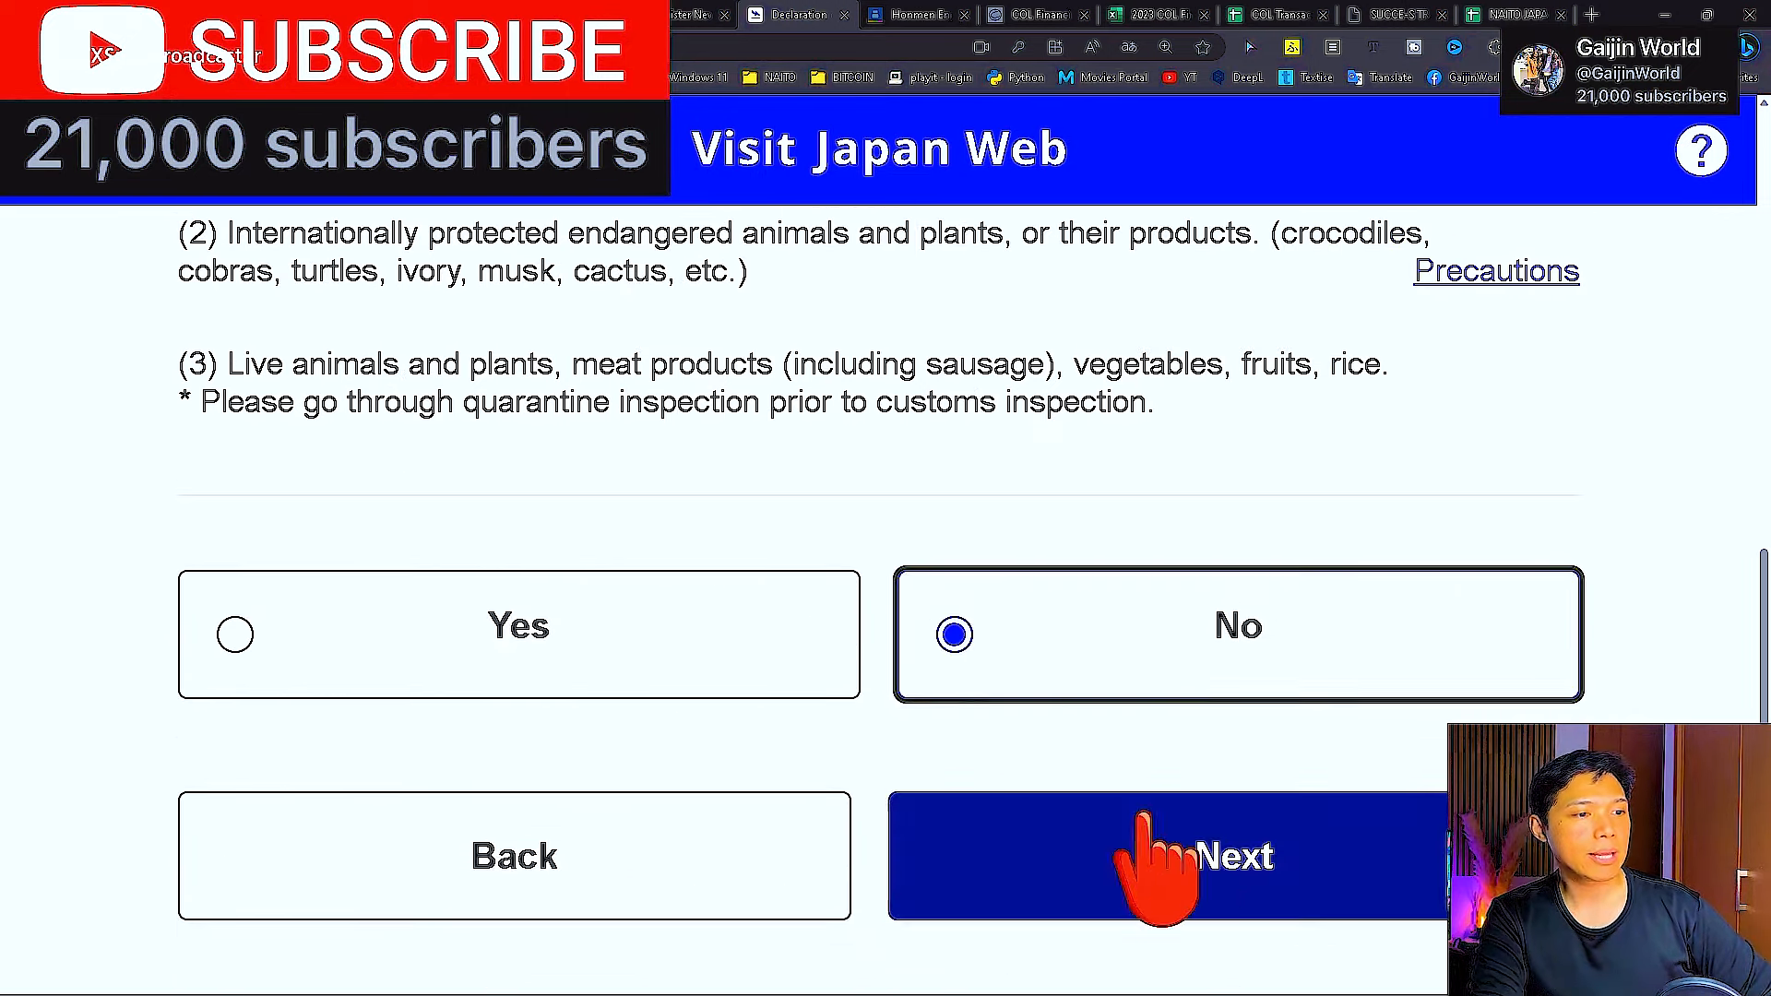
{"action": "left_click", "coordinate": [1237, 861]}
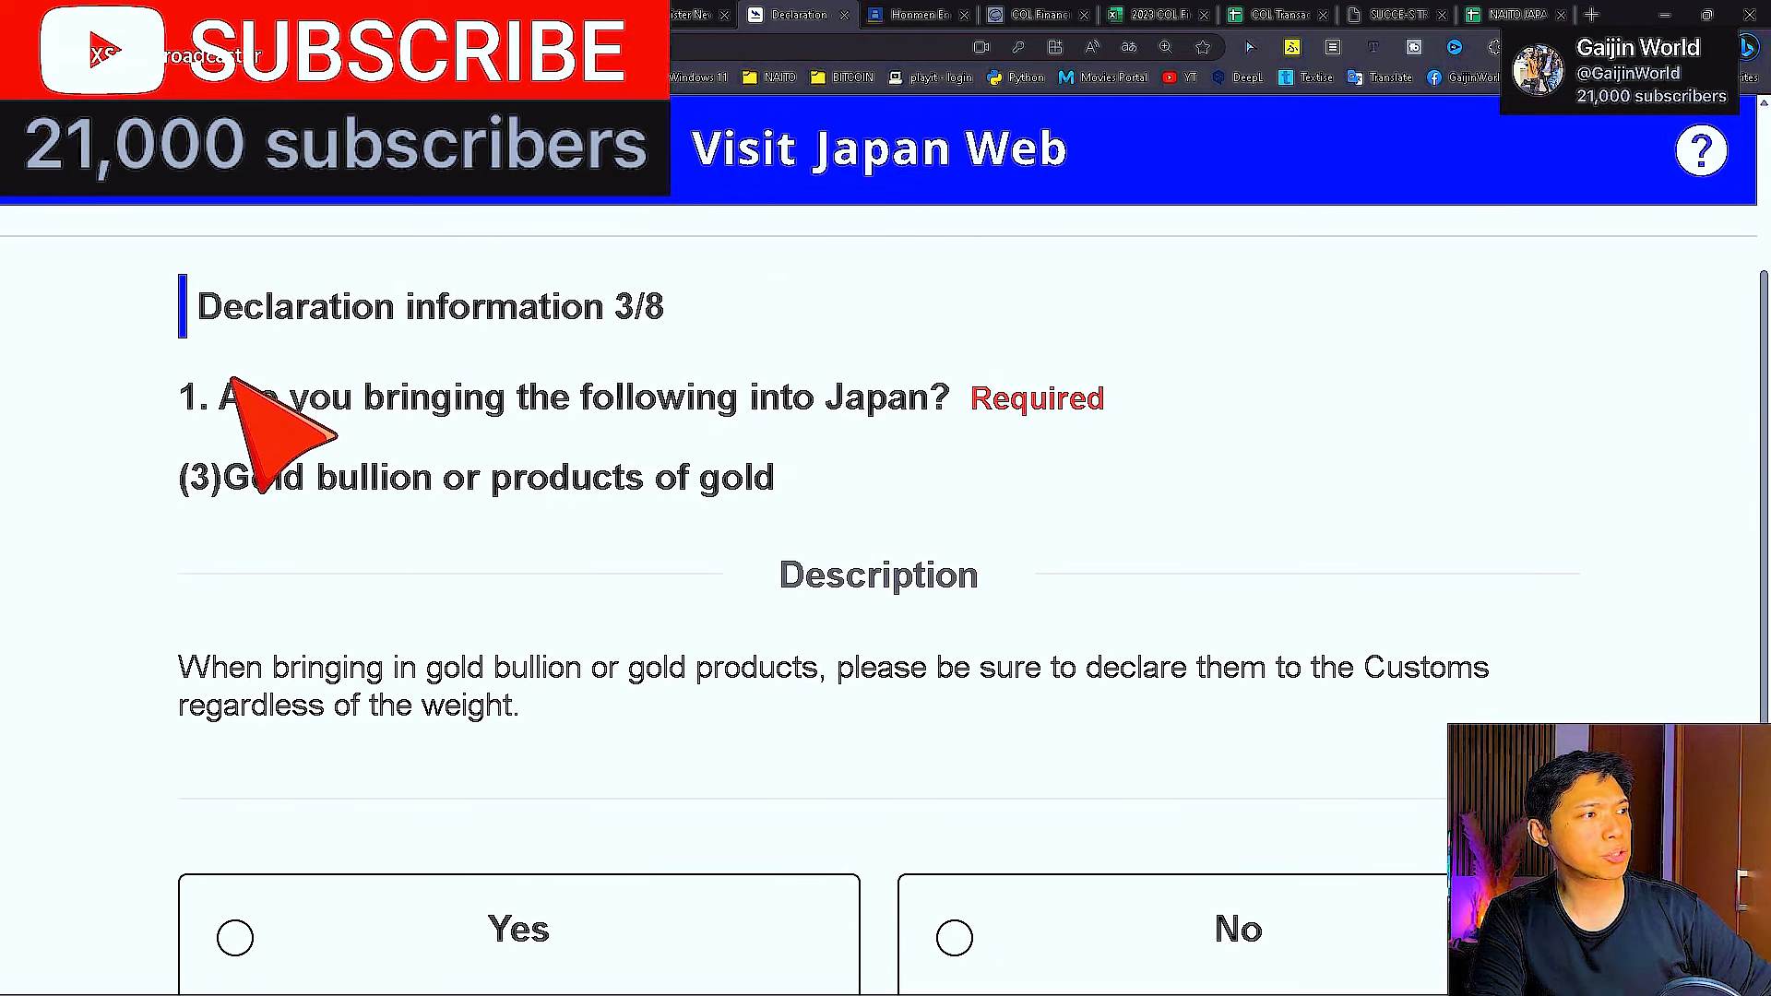